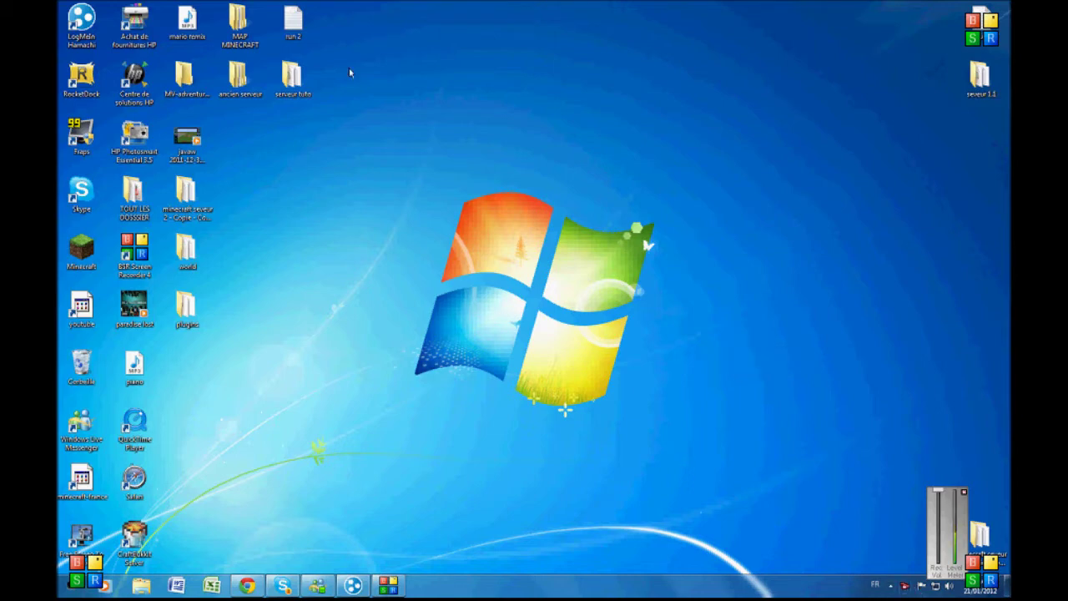
{"action": "left_click_drag", "start_coordinate": [236, 125], "coordinate": [689, 433]}
{"action": "left_click_drag", "start_coordinate": [465, 203], "coordinate": [605, 401]}
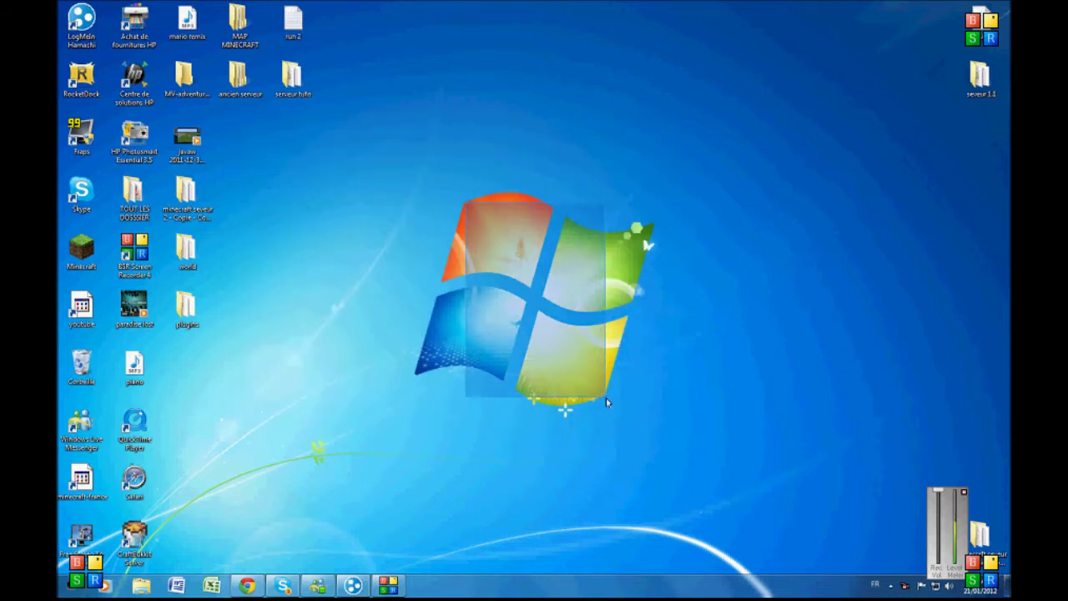
{"action": "left_click_drag", "start_coordinate": [645, 228], "coordinate": [424, 374]}
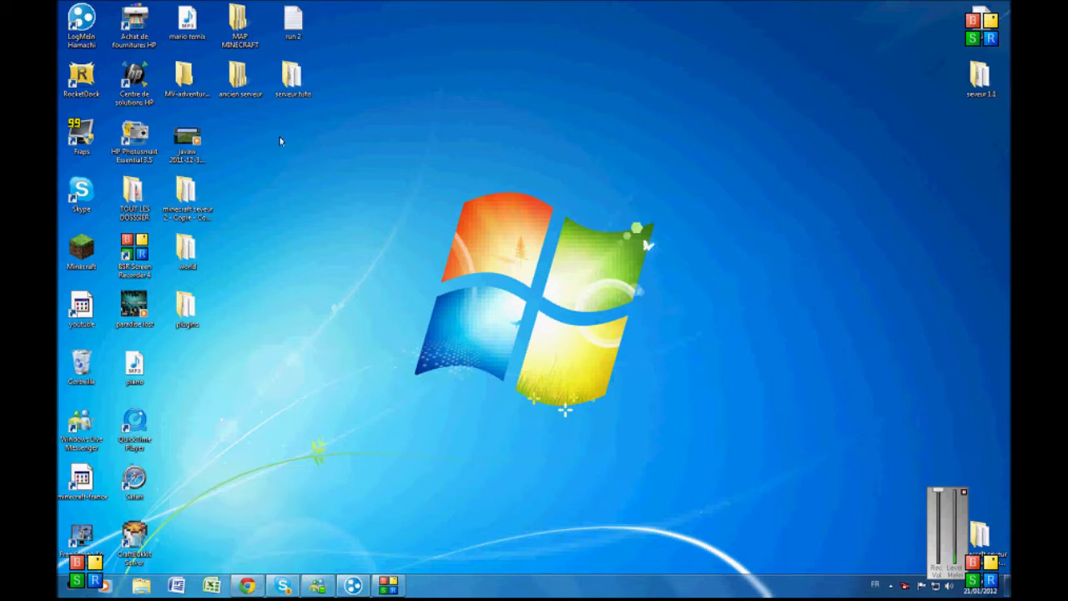
- Create a desktop folder named "minecraft serveur 1.1" and place it near the upper middle of the desktop
{"action": "right_click", "coordinate": [513, 55]}
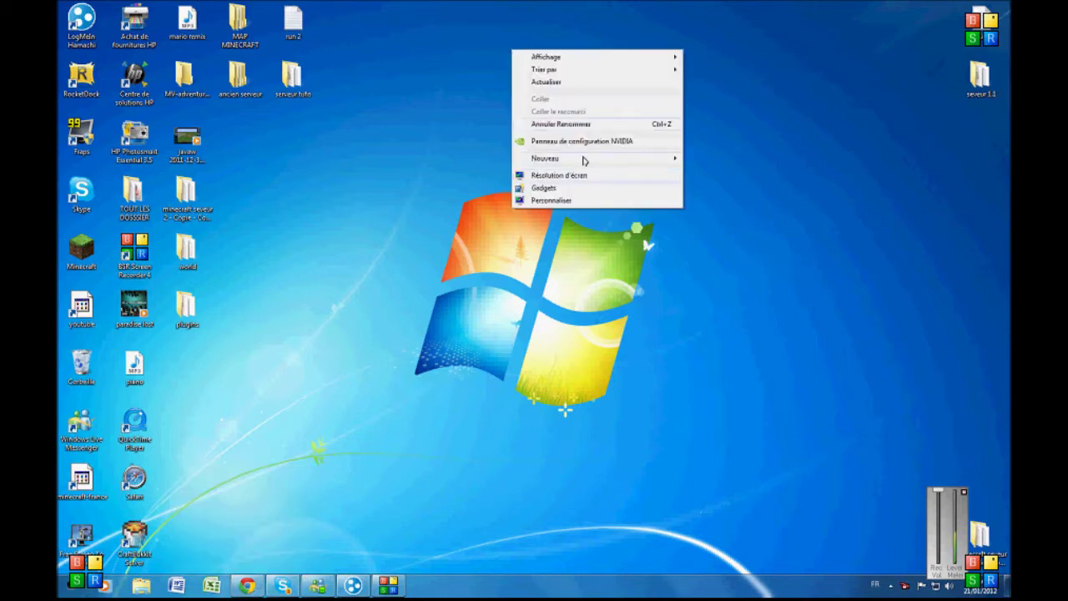
{"action": "mouse_move", "coordinate": [584, 160]}
{"action": "left_click", "coordinate": [711, 158]}
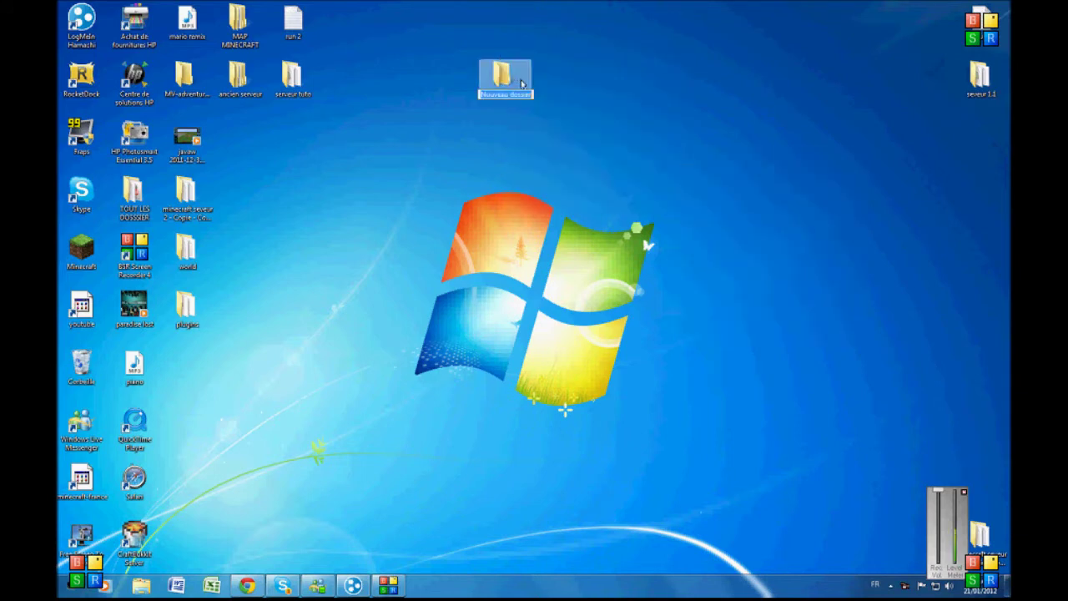
{"action": "type", "text": "minecraft"}
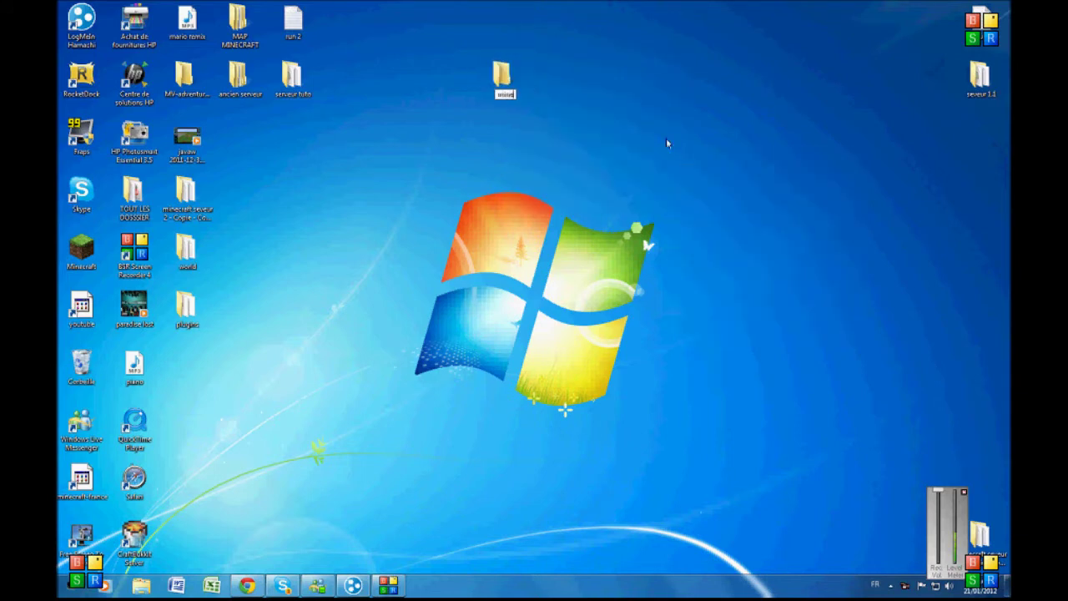
{"action": "type", "text": " serveur 1.1"}
{"action": "key", "text": "Return"}
{"action": "left_click_drag", "start_coordinate": [522, 81], "coordinate": [603, 300]}
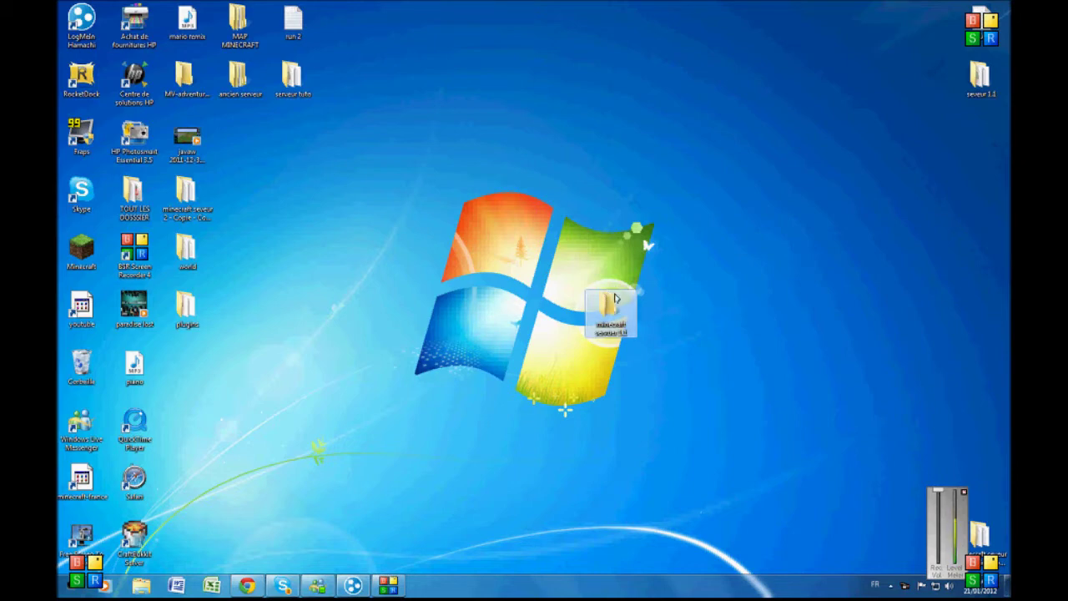
{"action": "left_click_drag", "start_coordinate": [615, 298], "coordinate": [563, 183]}
{"action": "left_click", "coordinate": [992, 524]}
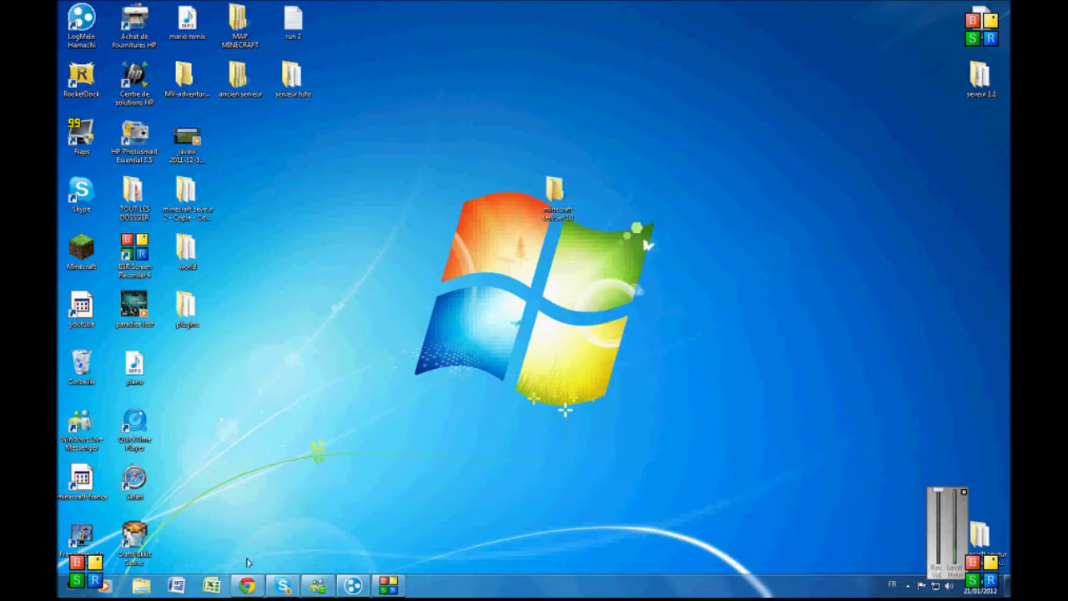
- Switch to Chrome, close the leftover Fileserve and CraftBukkit session, and start a fresh maximized browser window
{"action": "left_click", "coordinate": [247, 585]}
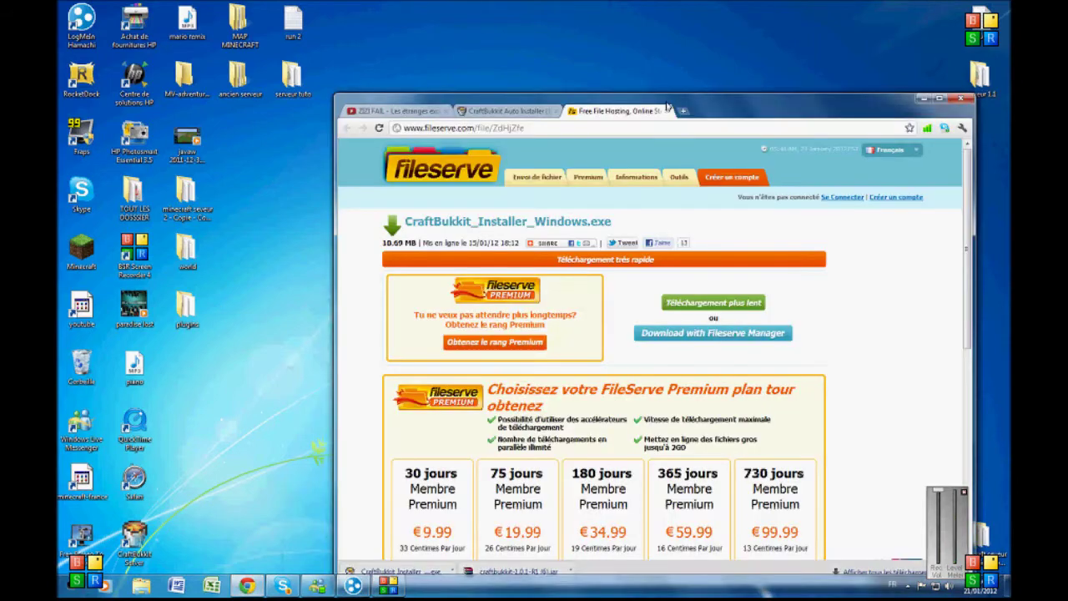
{"action": "left_click", "coordinate": [668, 112]}
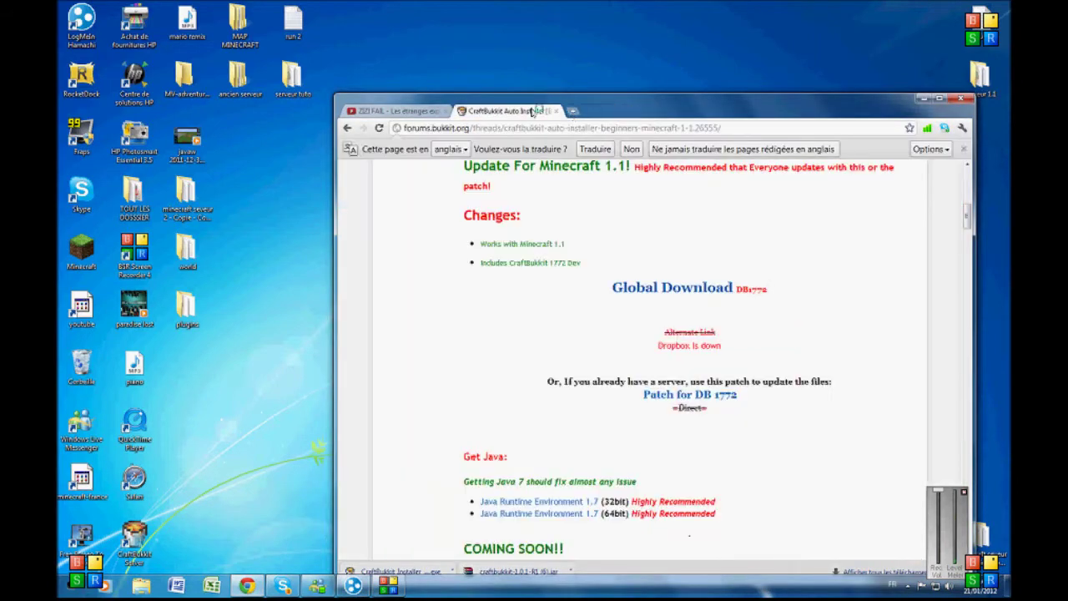
{"action": "left_click", "coordinate": [573, 111]}
{"action": "left_click", "coordinate": [959, 99]}
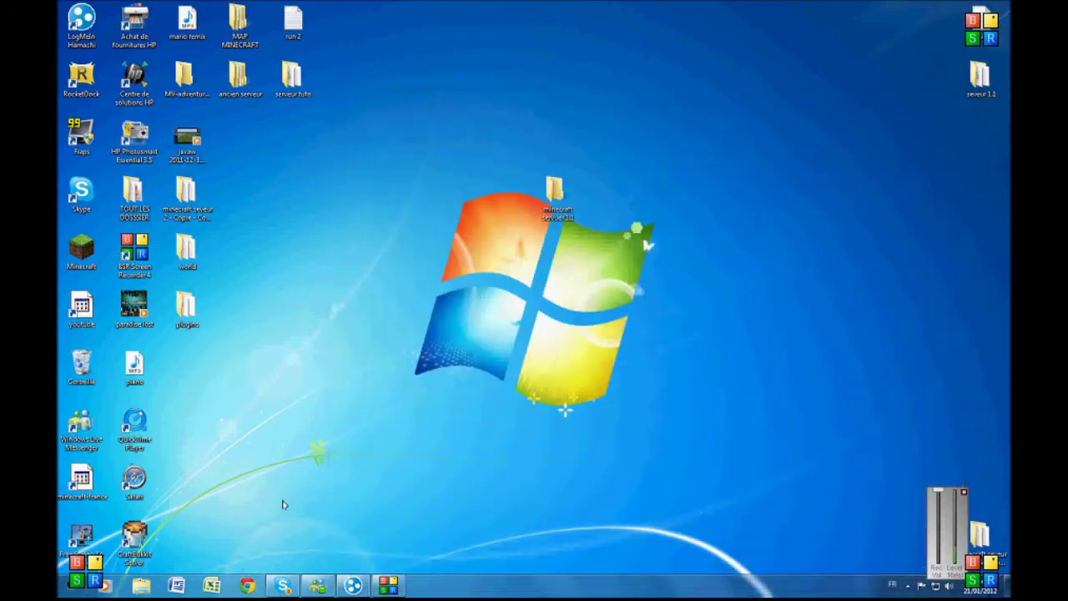
{"action": "left_click", "coordinate": [234, 583]}
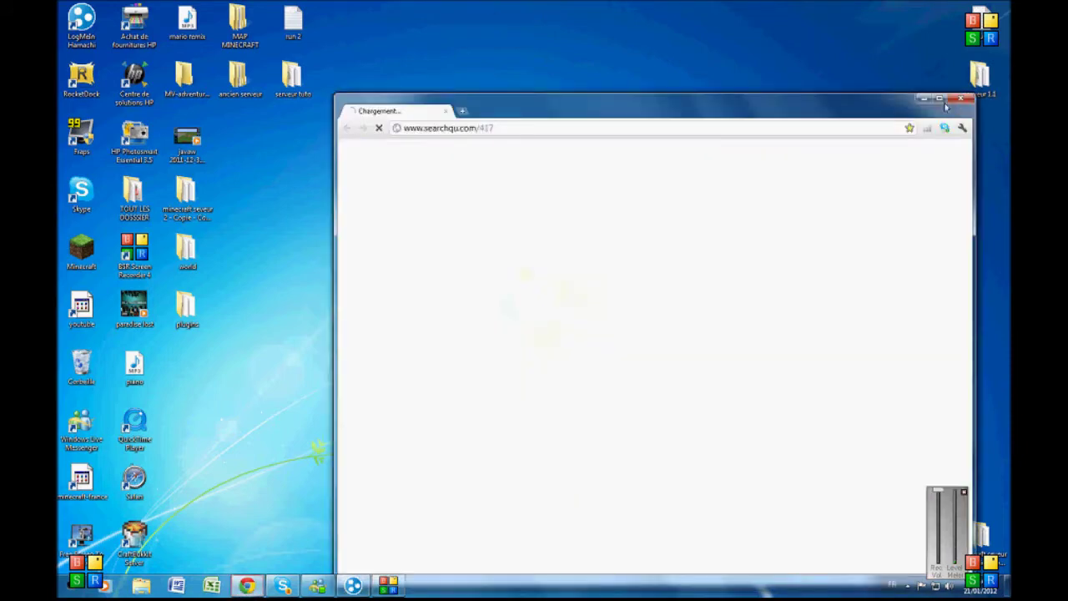
{"action": "left_click", "coordinate": [940, 99]}
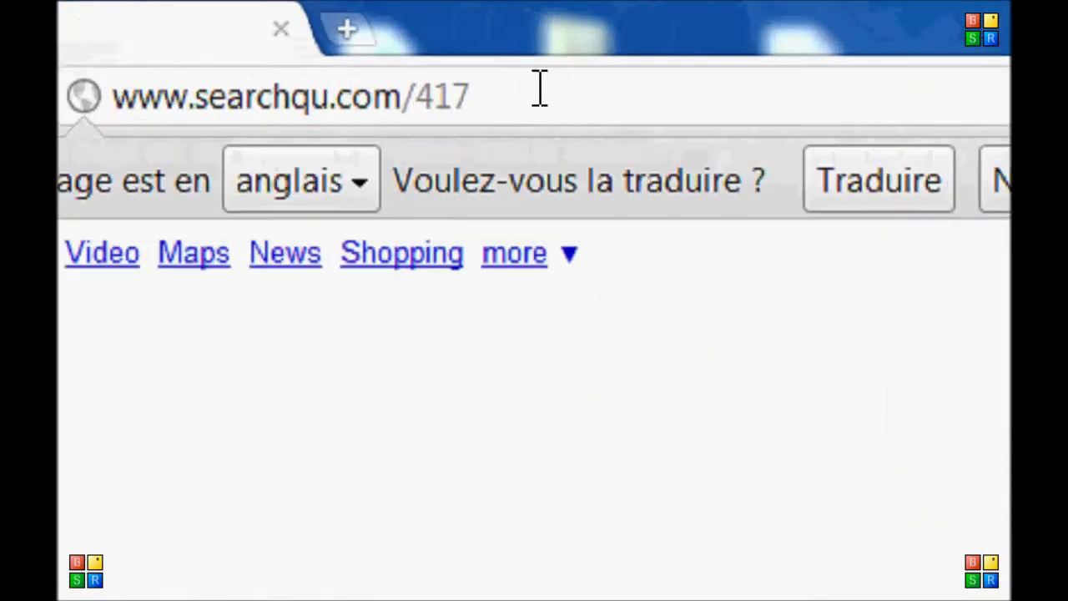
{"action": "left_click_drag", "start_coordinate": [540, 87], "coordinate": [115, 100]}
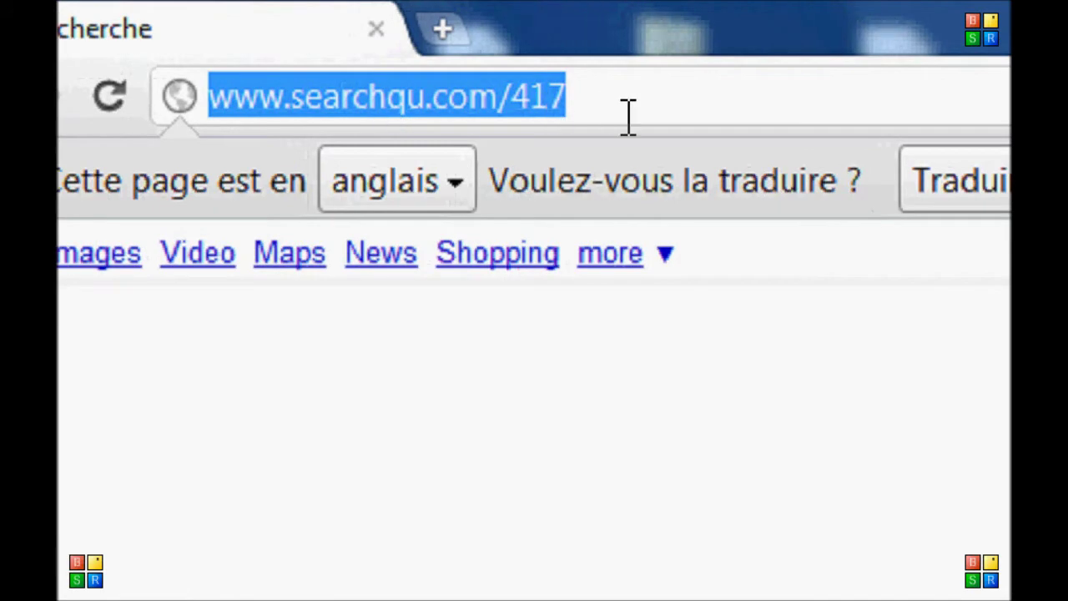
{"action": "type", "text": "www.craft"}
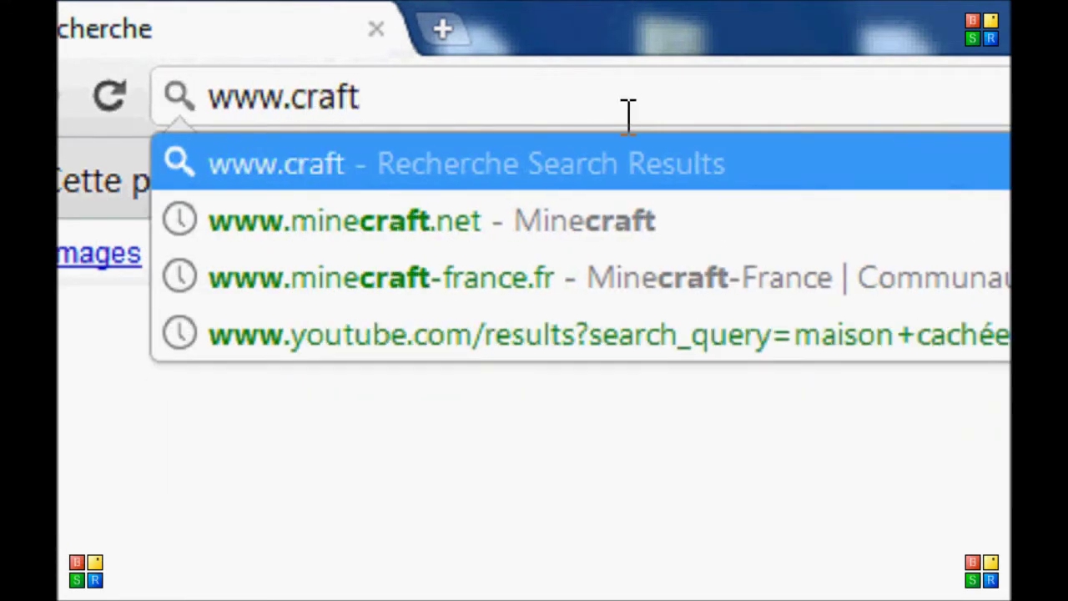
{"action": "type", "text": "b"}
{"action": "key", "text": "BackSpace"}
{"action": "key", "text": "BackSpace"}
{"action": "key", "text": "BackSpace"}
{"action": "key", "text": "BackSpace"}
{"action": "key", "text": "BackSpace"}
{"action": "key", "text": "BackSpace"}
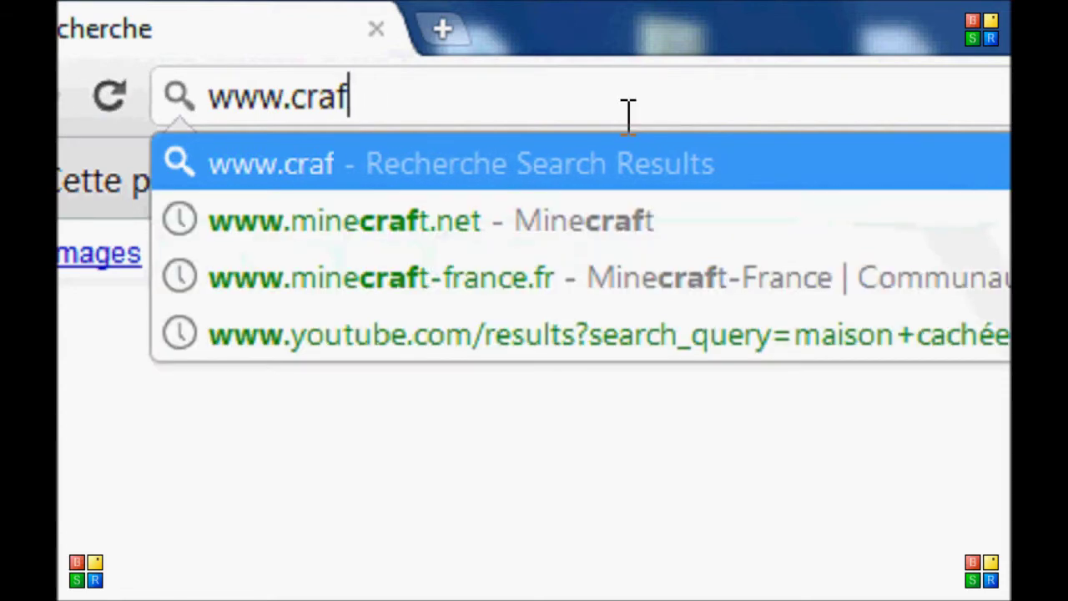
{"action": "type", "text": "bukki"}
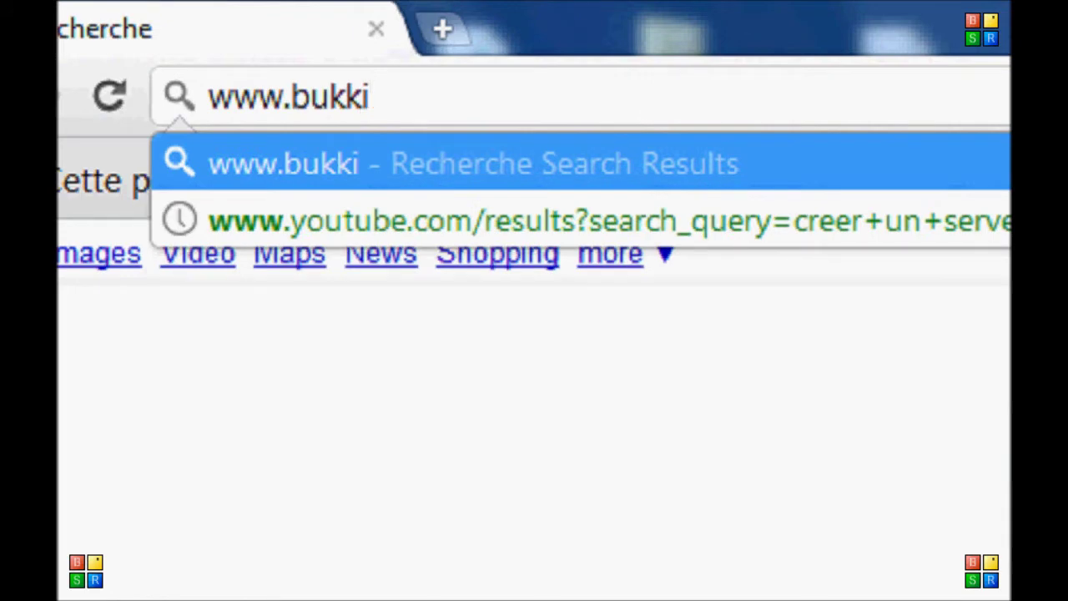
{"action": "type", "text": "t.org"}
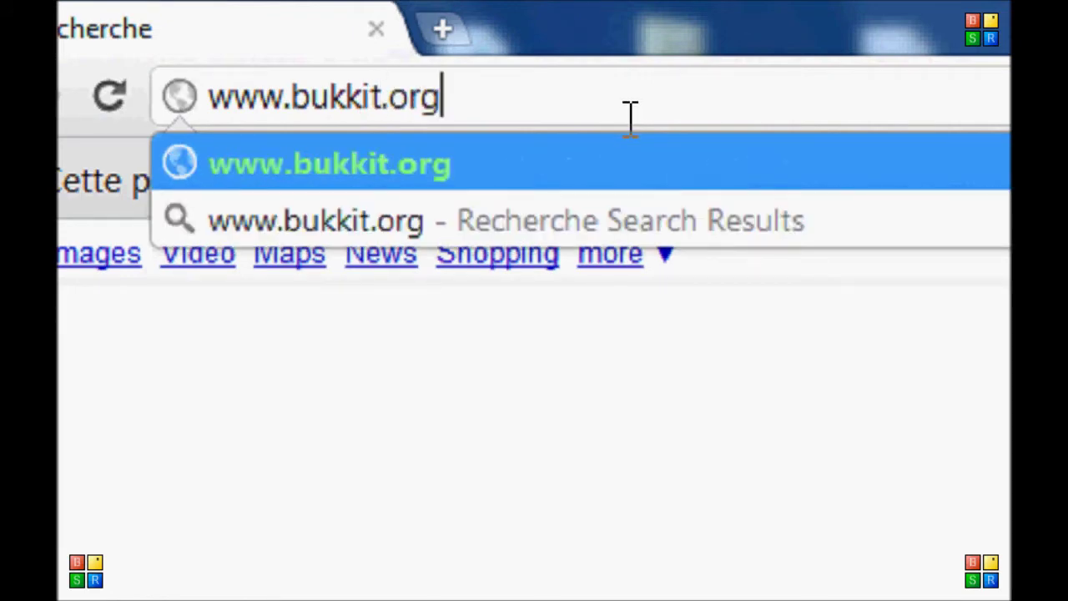
{"action": "left_click", "coordinate": [615, 172]}
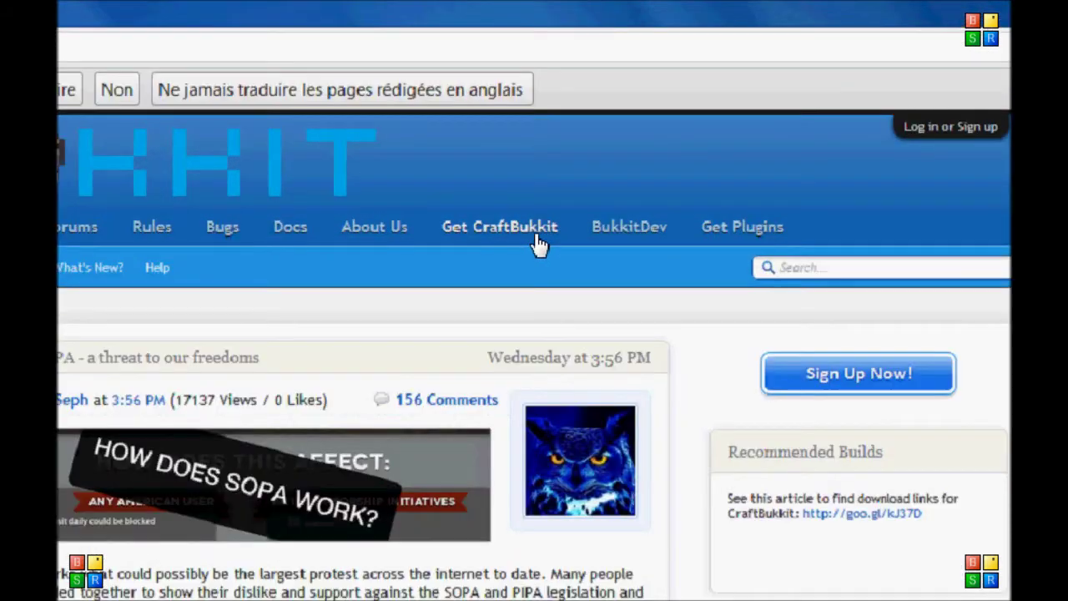
- Open the Get CraftBukkit page and review the auto installer and manual setup instructions for Windows
{"action": "left_click", "coordinate": [559, 121]}
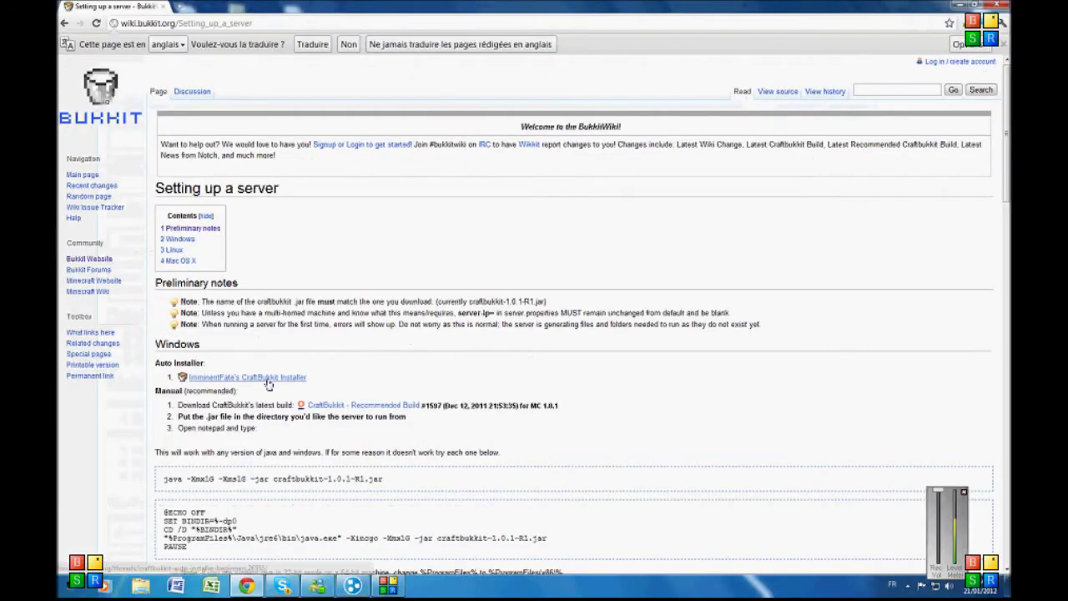
{"action": "scroll", "coordinate": [265, 392], "scroll_direction": "down", "scroll_amount": 3}
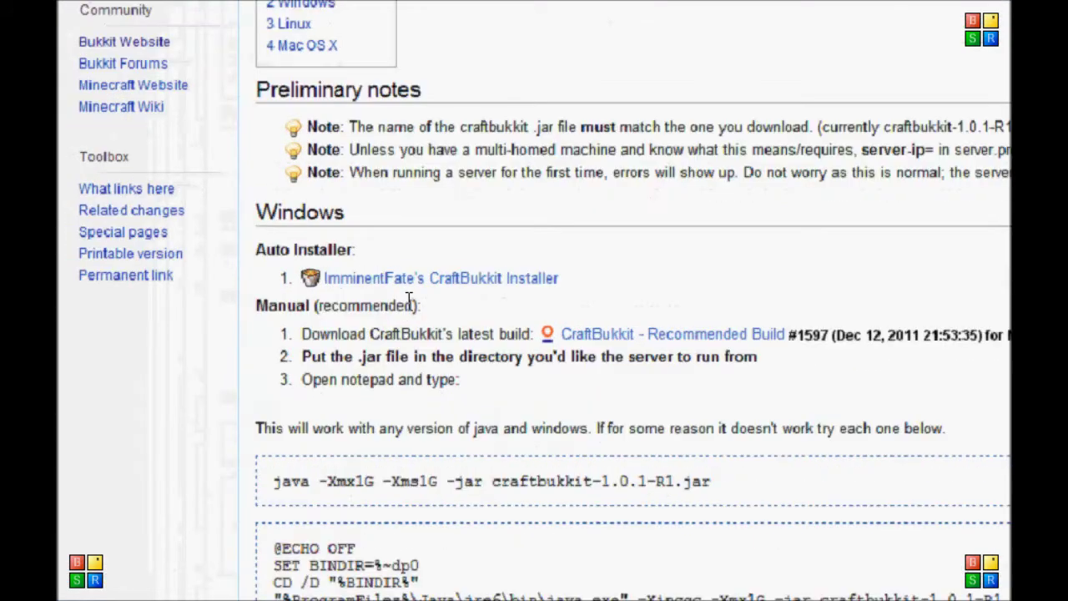
{"action": "left_click_drag", "start_coordinate": [296, 281], "coordinate": [563, 282]}
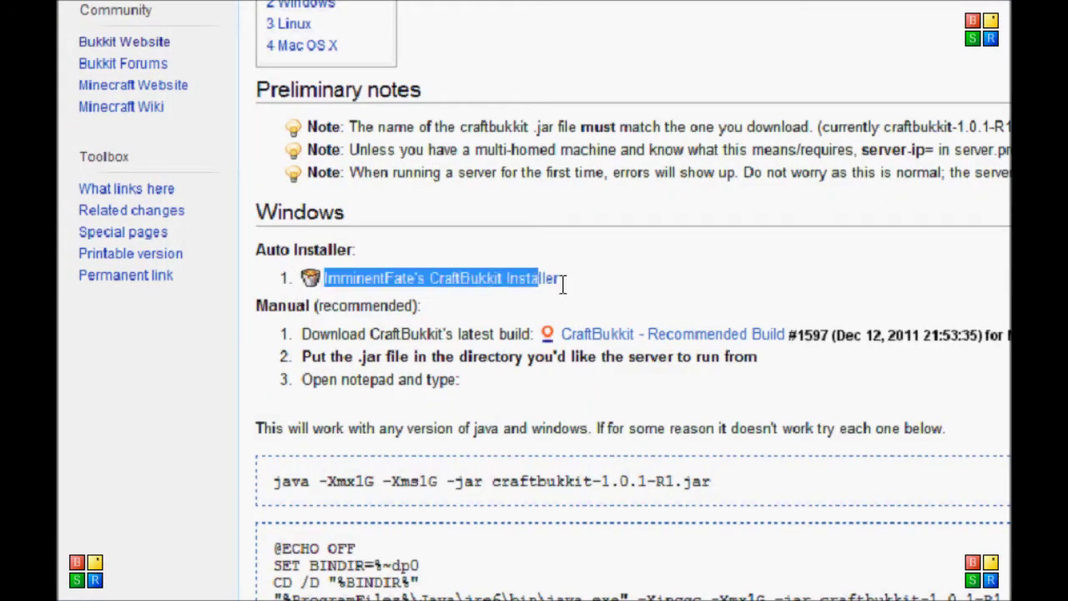
{"action": "left_click", "coordinate": [615, 281]}
{"action": "left_click_drag", "start_coordinate": [531, 325], "coordinate": [793, 326]}
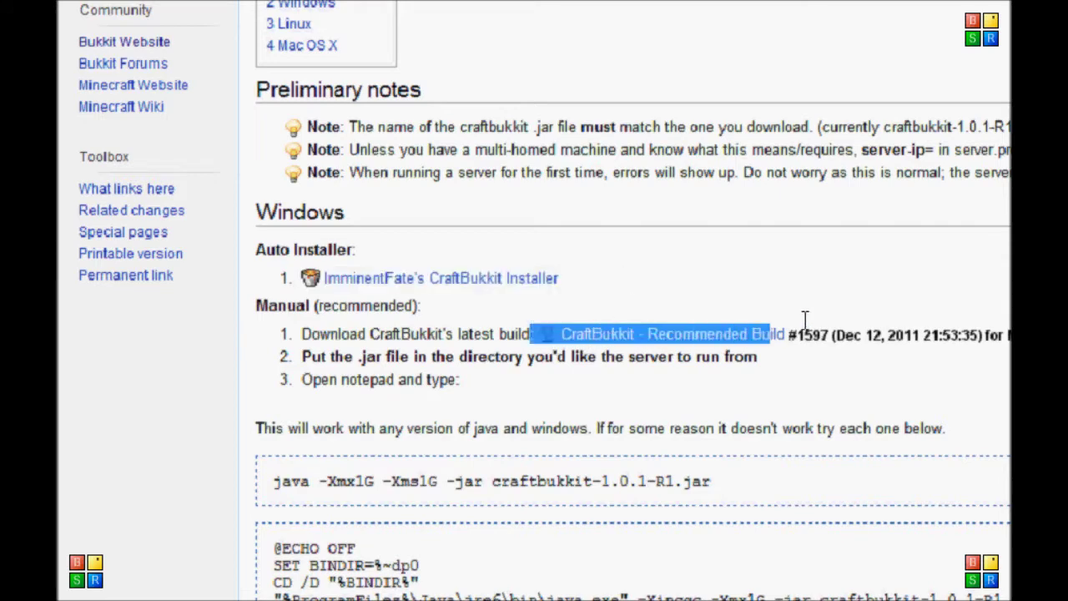
{"action": "left_click", "coordinate": [885, 368]}
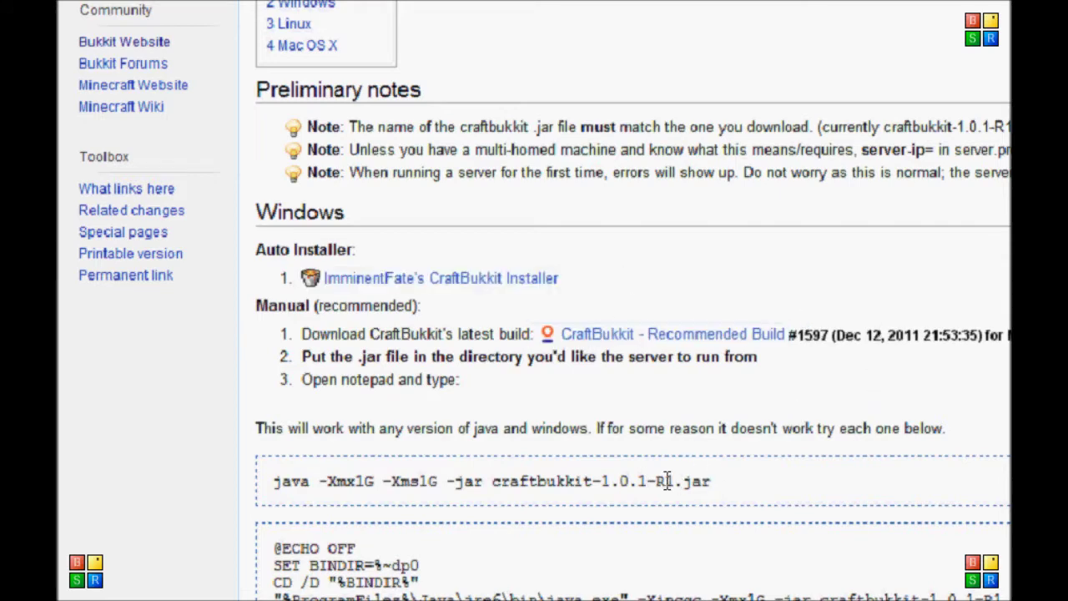
{"action": "left_click_drag", "start_coordinate": [273, 548], "coordinate": [276, 594]}
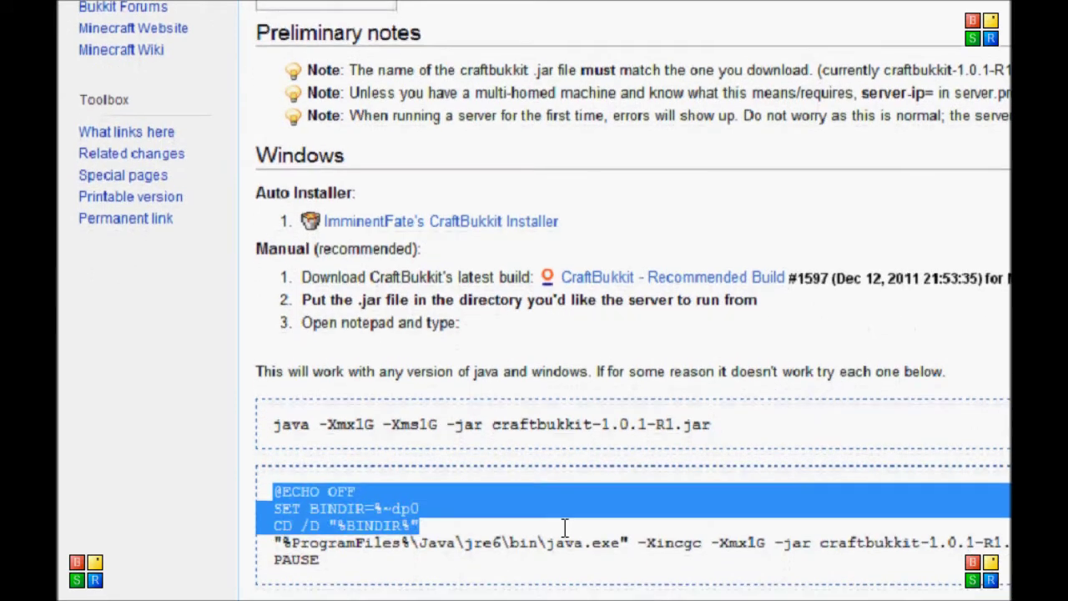
{"action": "left_click", "coordinate": [177, 520]}
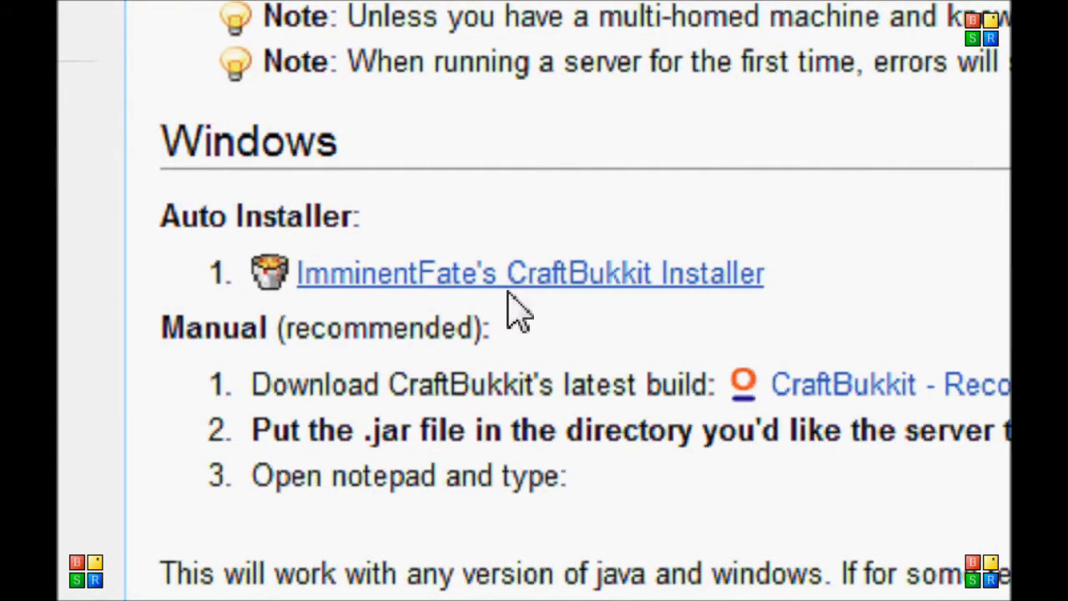
- Open the Windows auto installer's forum thread and follow its Global Download link for Minecraft 1.1
{"action": "left_click", "coordinate": [519, 290]}
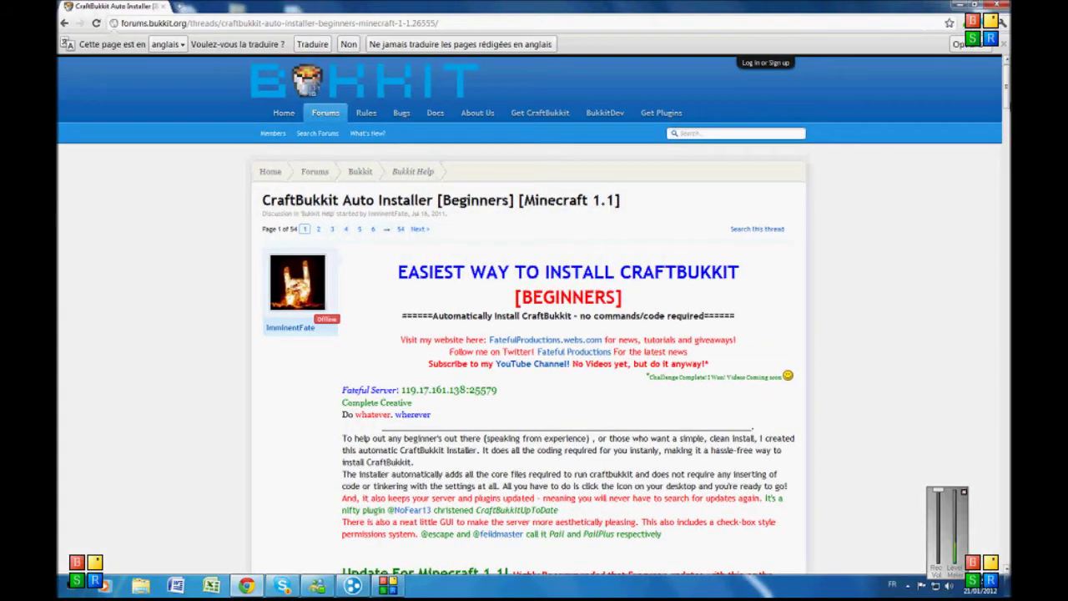
{"action": "scroll", "coordinate": [640, 209], "scroll_direction": "down", "scroll_amount": 5}
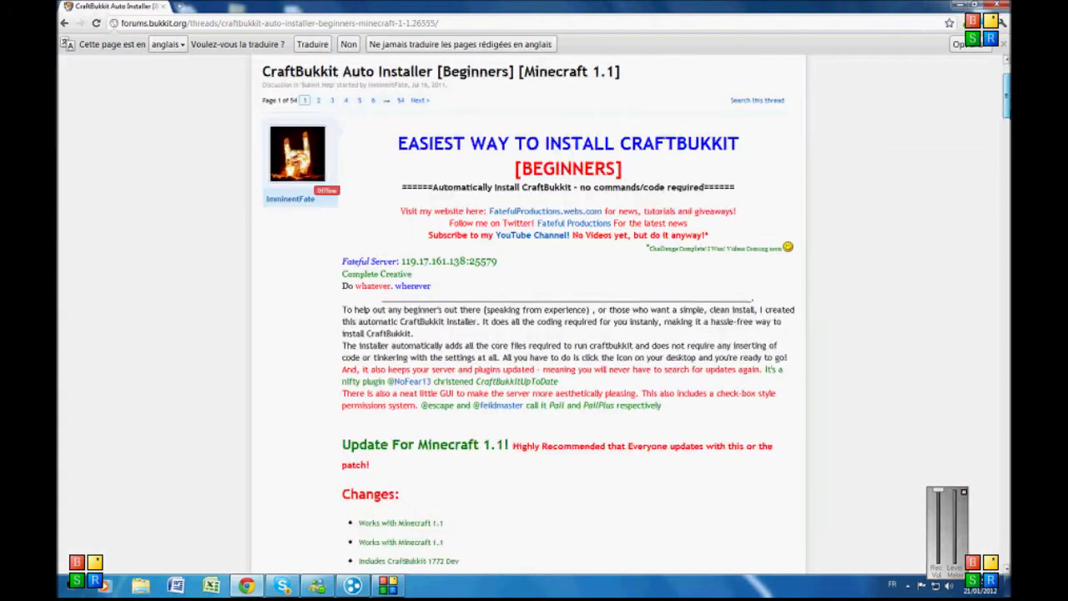
{"action": "left_click", "coordinate": [579, 214]}
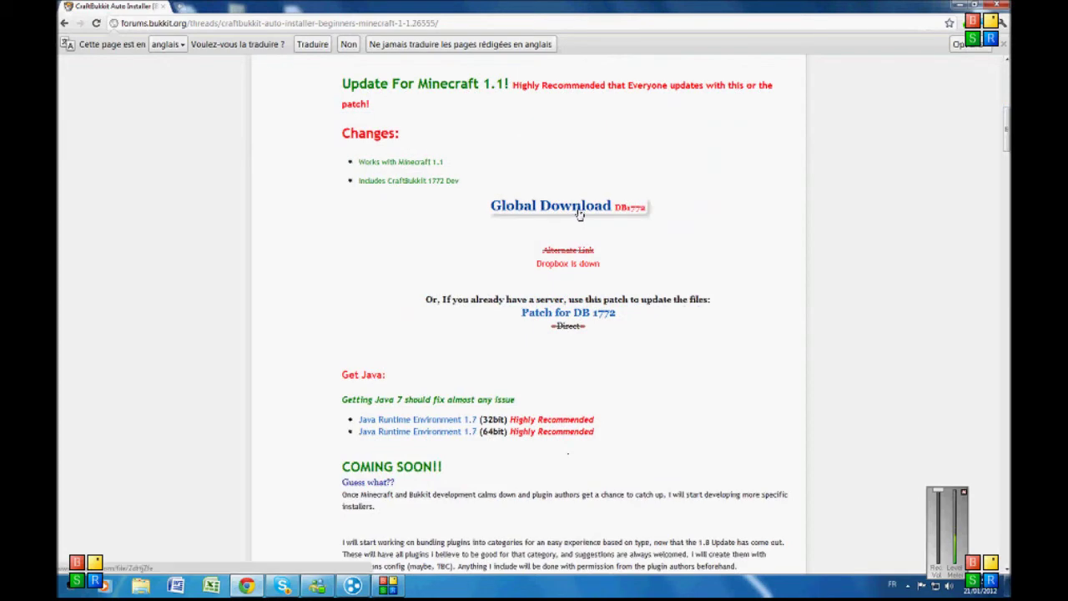
{"action": "left_click", "coordinate": [579, 209]}
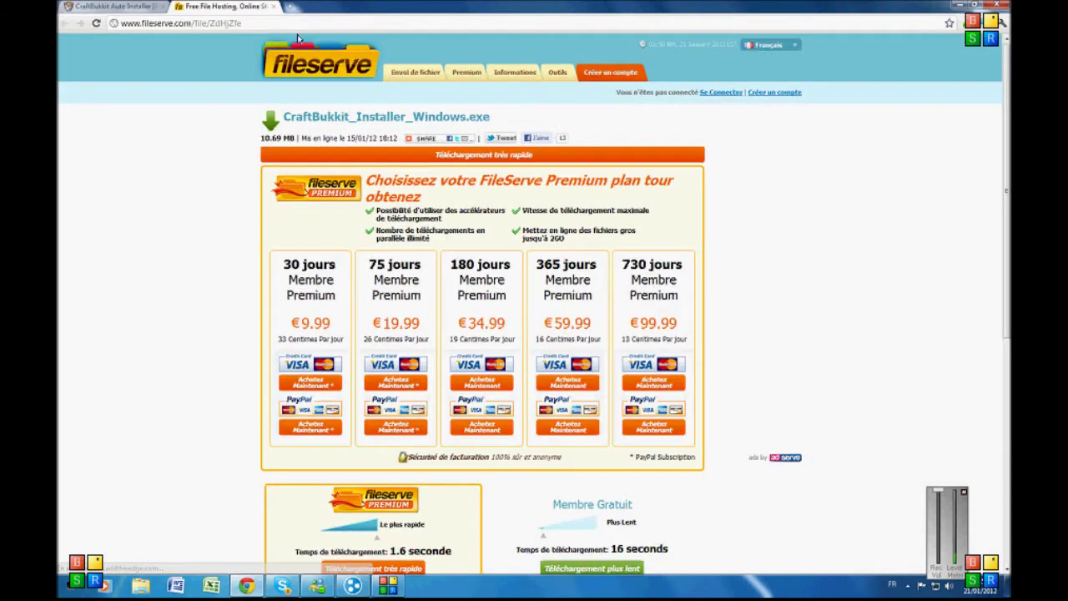
- Request the slower free download of CraftBukkit_Installer_Windows.exe, close the advertising pop-up and check the download page
{"action": "scroll", "coordinate": [191, 107], "scroll_direction": "down", "scroll_amount": 1}
{"action": "scroll", "coordinate": [192, 112], "scroll_direction": "down", "scroll_amount": 3}
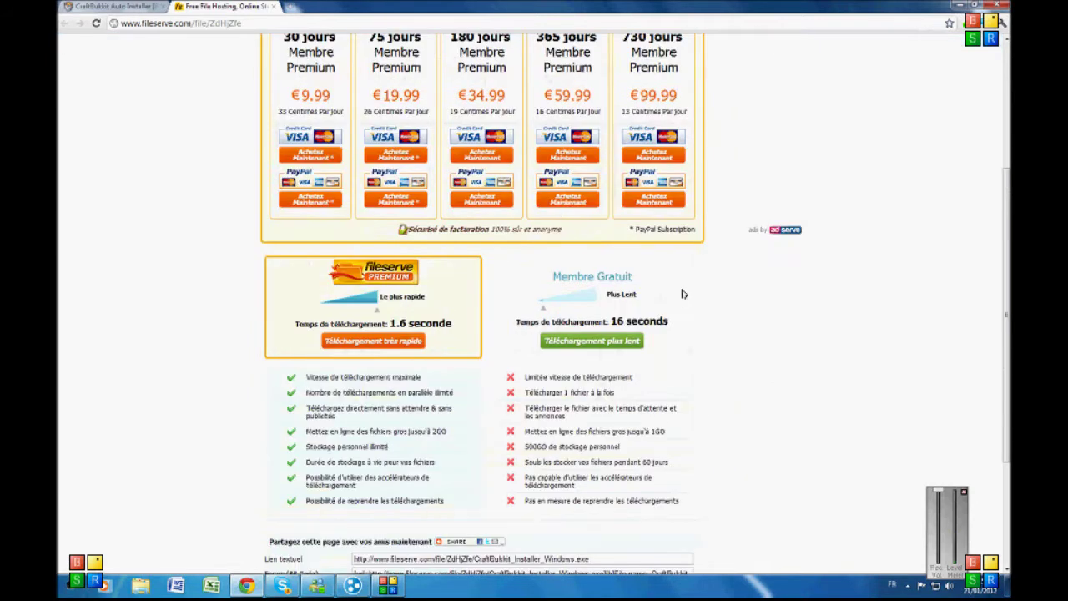
{"action": "left_click", "coordinate": [620, 349]}
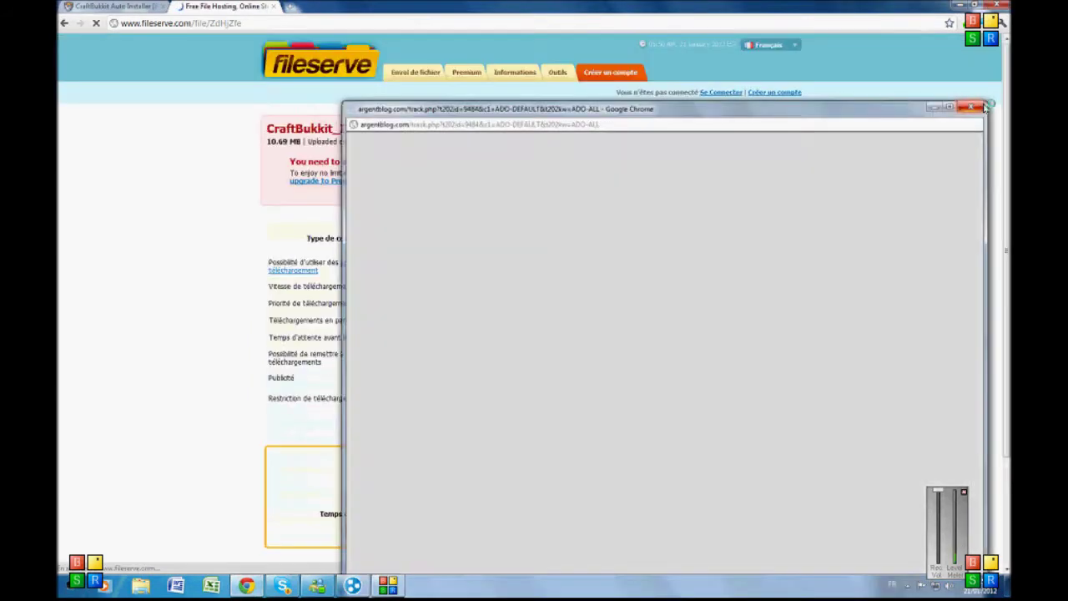
{"action": "left_click", "coordinate": [973, 103]}
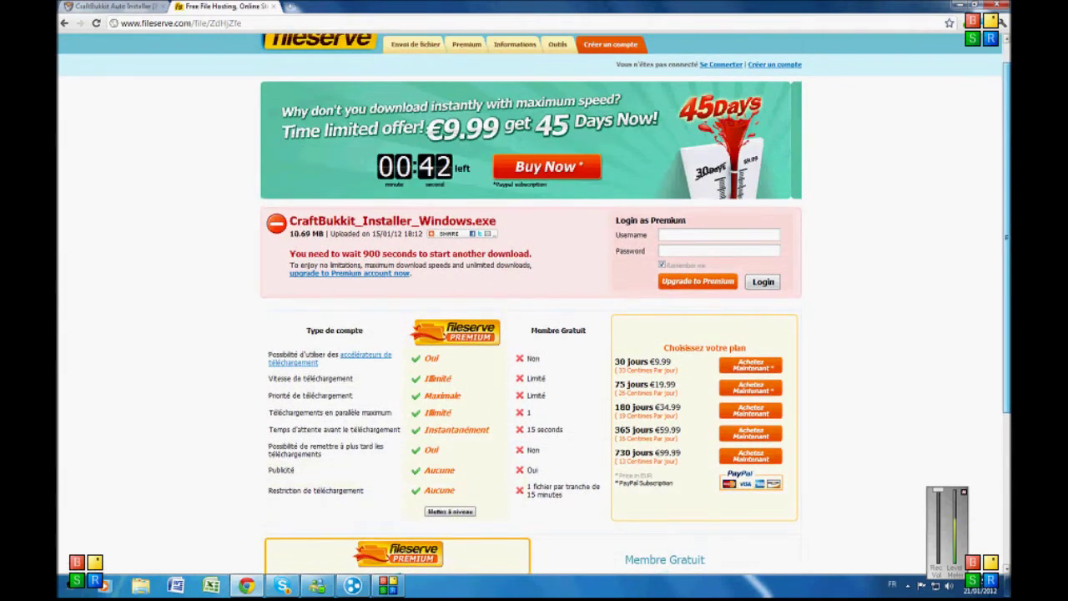
{"action": "scroll", "coordinate": [690, 267], "scroll_direction": "down", "scroll_amount": 3}
{"action": "scroll", "coordinate": [690, 267], "scroll_direction": "up", "scroll_amount": 2}
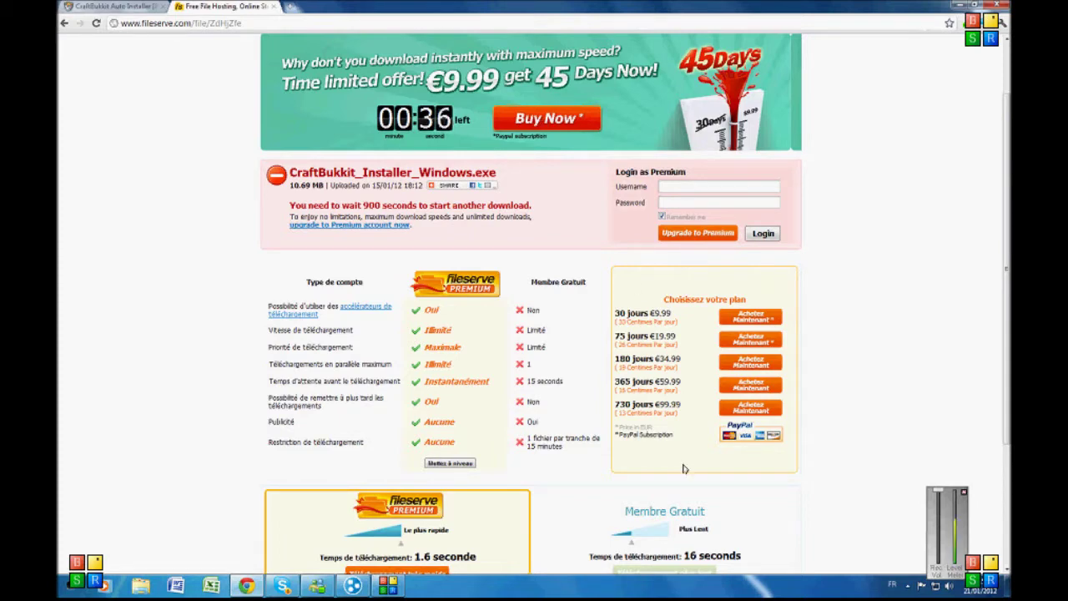
- Open the browser's download list, locate CraftBukkit_Installer_Windows.exe in its folder and move it onto the desktop
{"action": "left_click", "coordinate": [962, 7]}
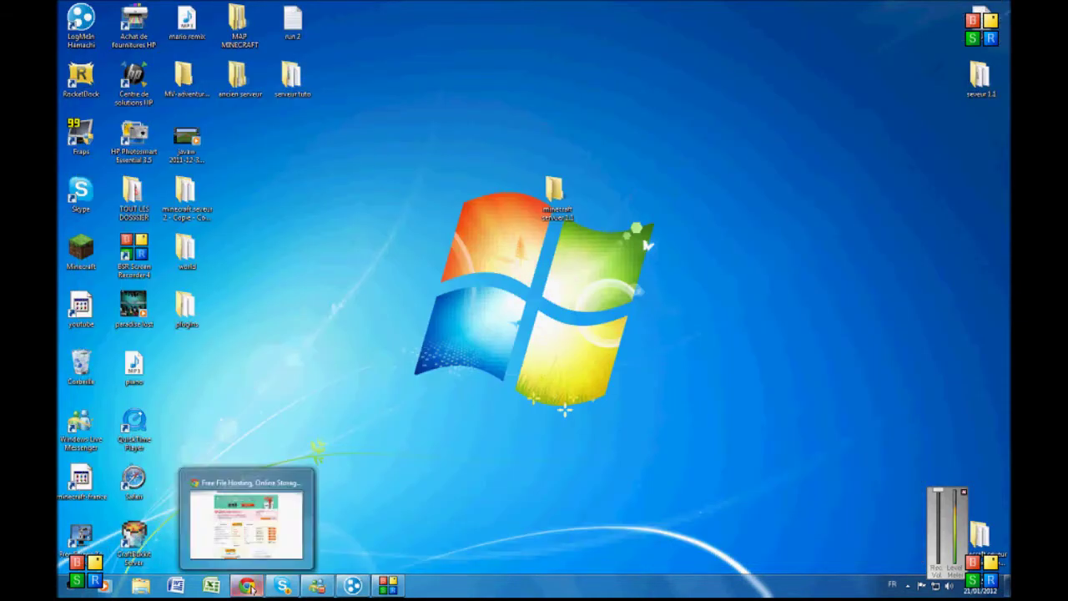
{"action": "left_click", "coordinate": [248, 587]}
{"action": "left_click", "coordinate": [1003, 23]}
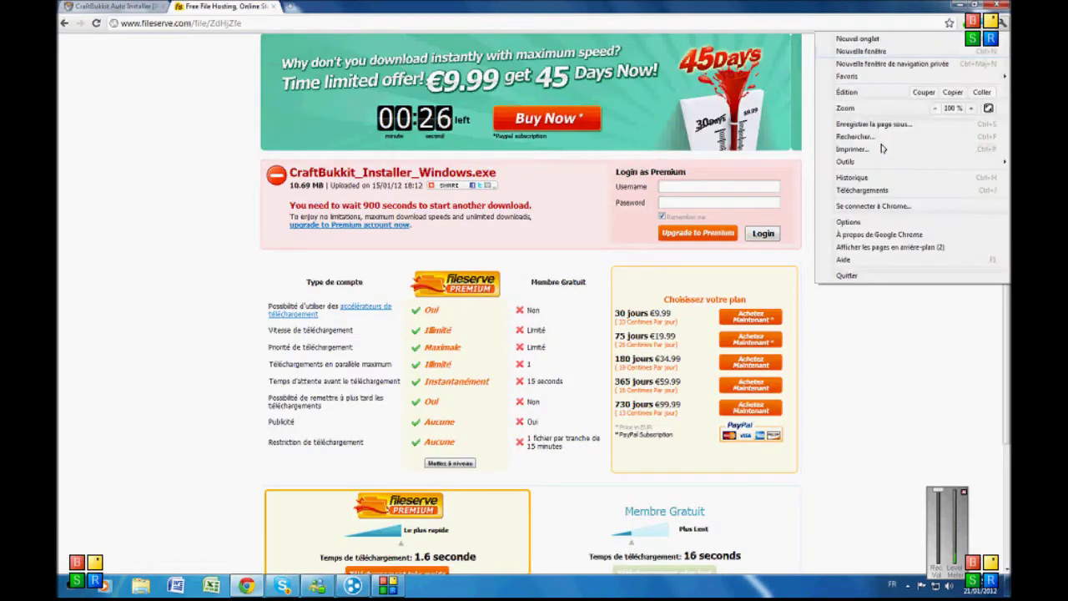
{"action": "left_click", "coordinate": [868, 191]}
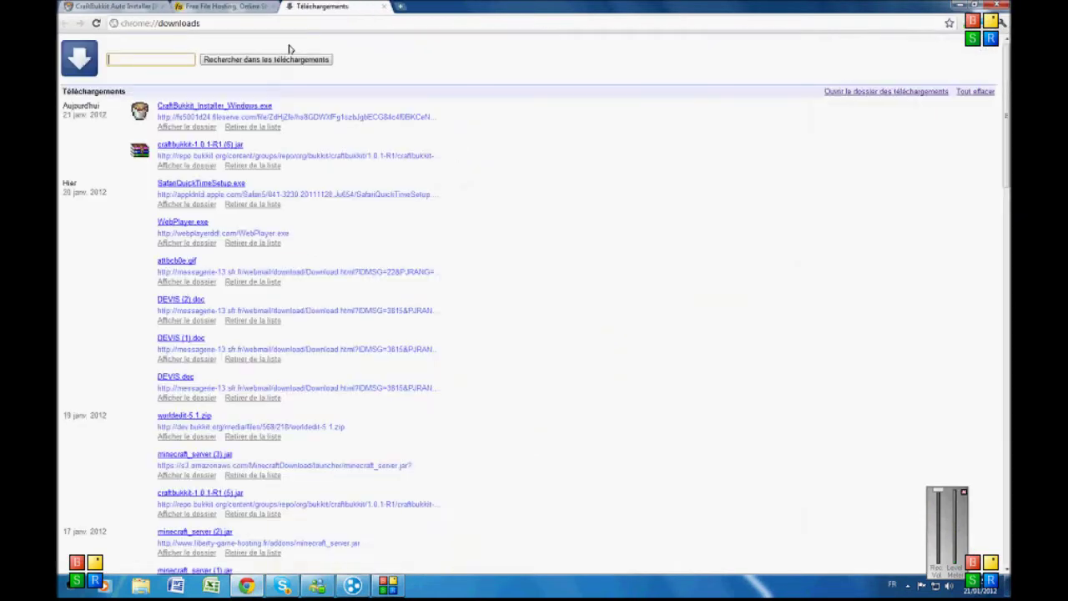
{"action": "left_click", "coordinate": [974, 5]}
{"action": "left_click_drag", "start_coordinate": [507, 209], "coordinate": [462, 377]}
{"action": "left_click", "coordinate": [922, 99]}
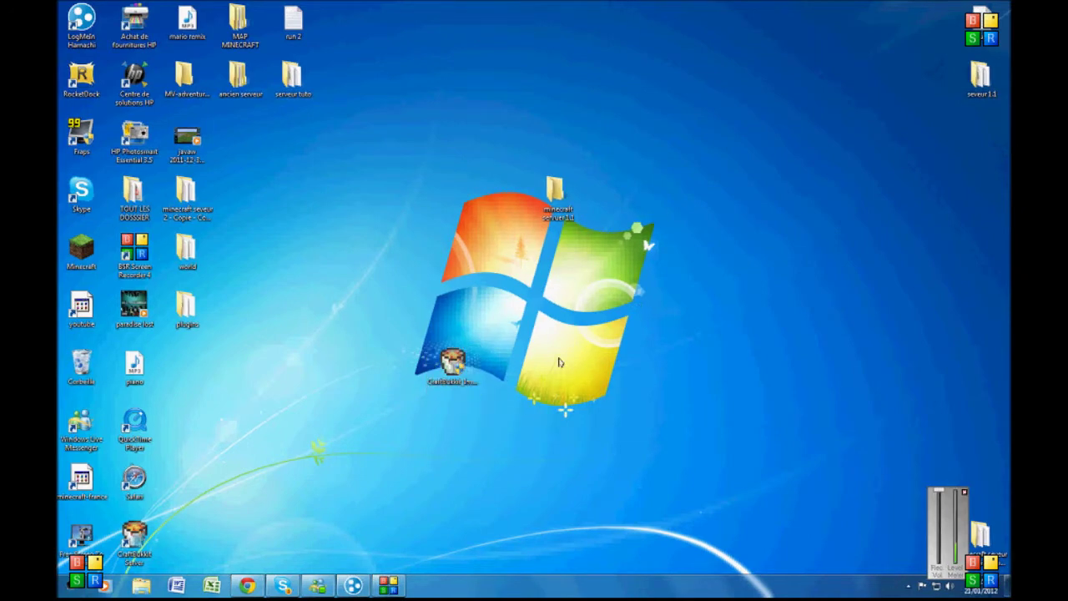
- Advance through the CraftBukkit installer's introductory pages and agree to the license terms and conditions
{"action": "left_click", "coordinate": [596, 374]}
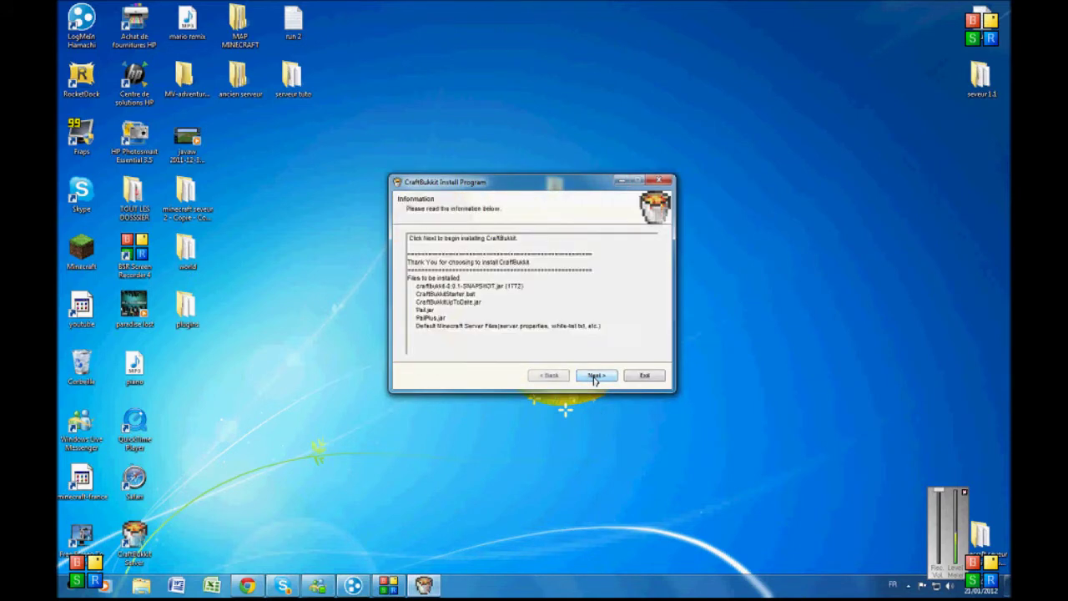
{"action": "left_click", "coordinate": [595, 374]}
{"action": "left_click", "coordinate": [408, 340]}
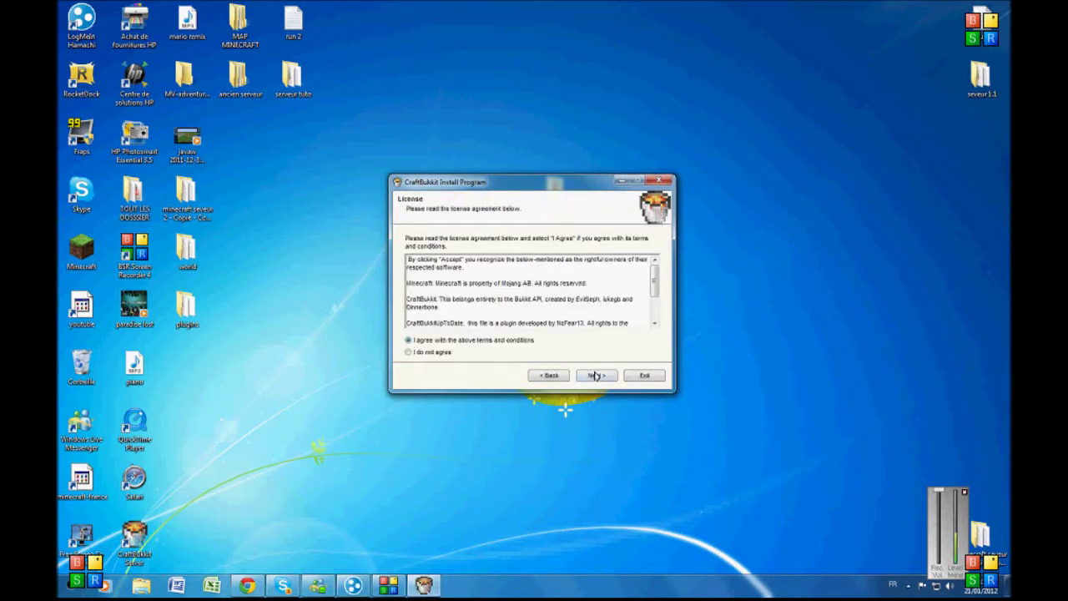
{"action": "left_click", "coordinate": [594, 375]}
- Install CraftBukkit into the desktop folder minecraft servuer 1.1 and exit the installer
{"action": "left_click", "coordinate": [652, 261]}
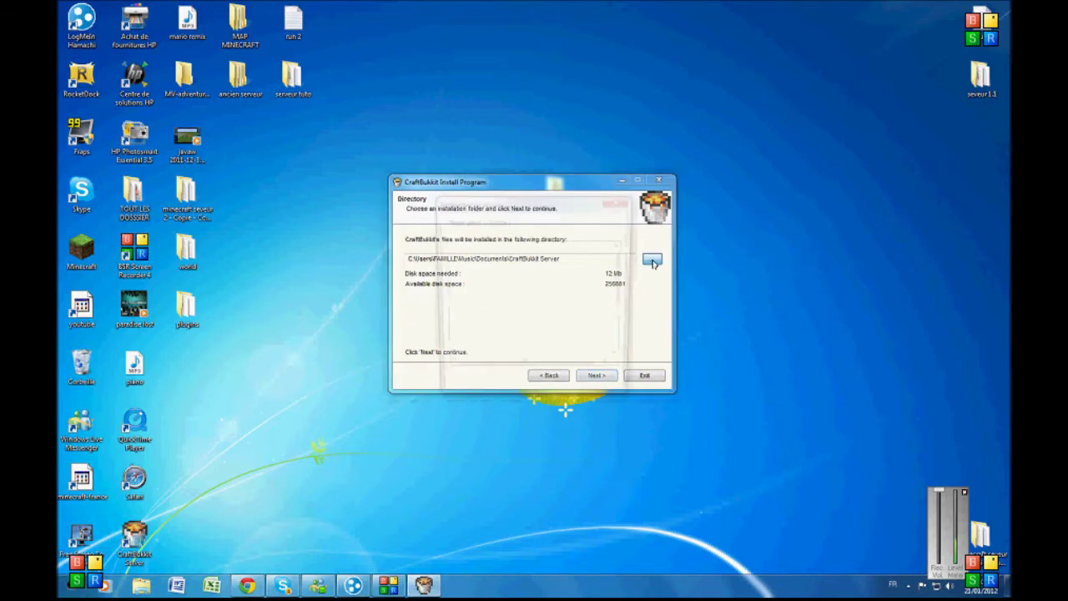
{"action": "left_click_drag", "start_coordinate": [621, 269], "coordinate": [616, 332]}
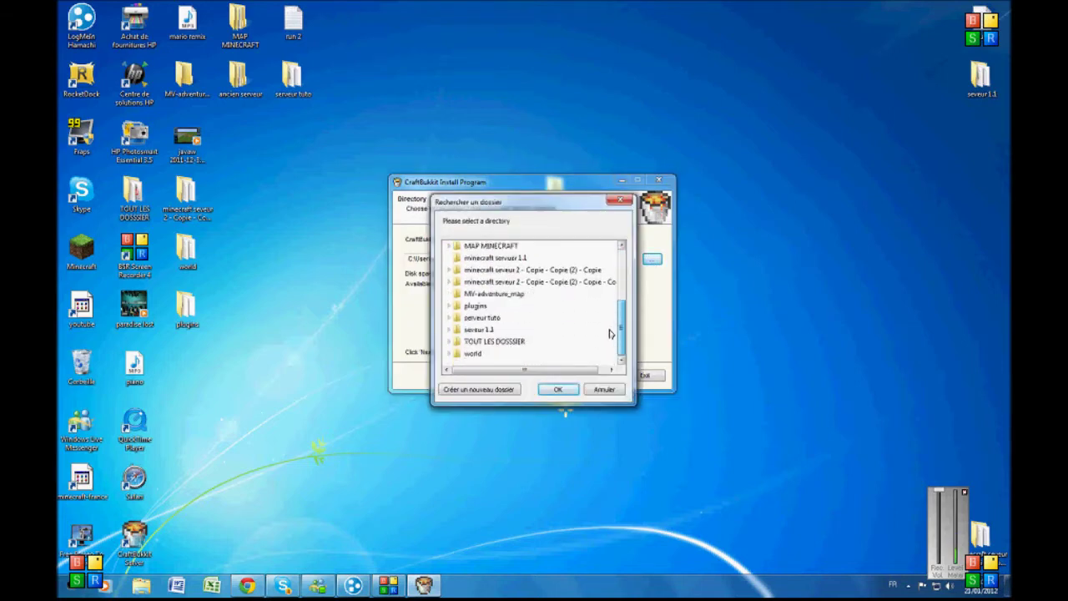
{"action": "left_click", "coordinate": [496, 258]}
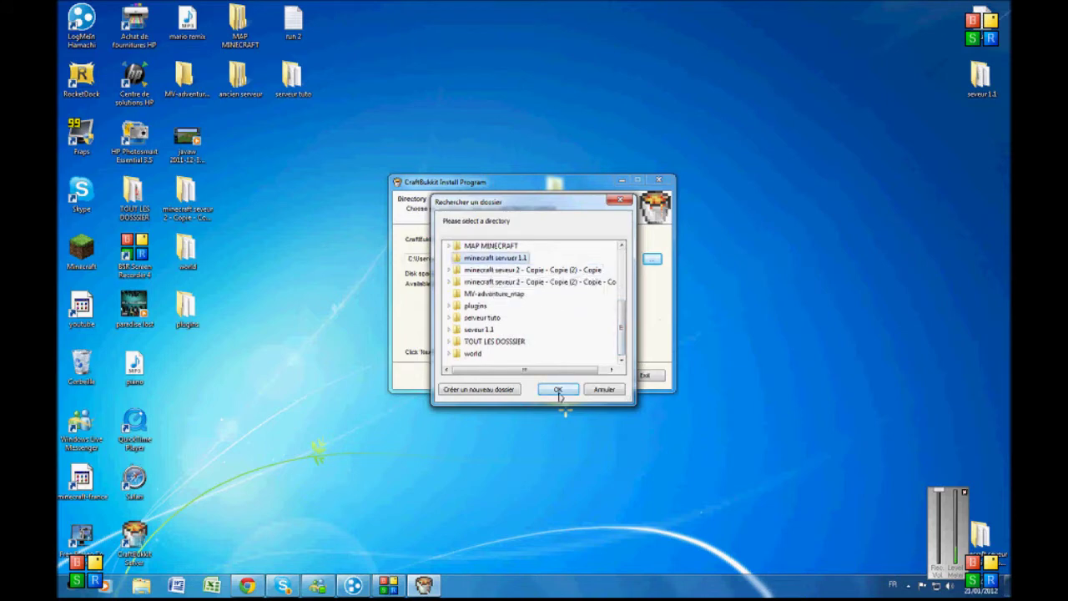
{"action": "left_click", "coordinate": [557, 390]}
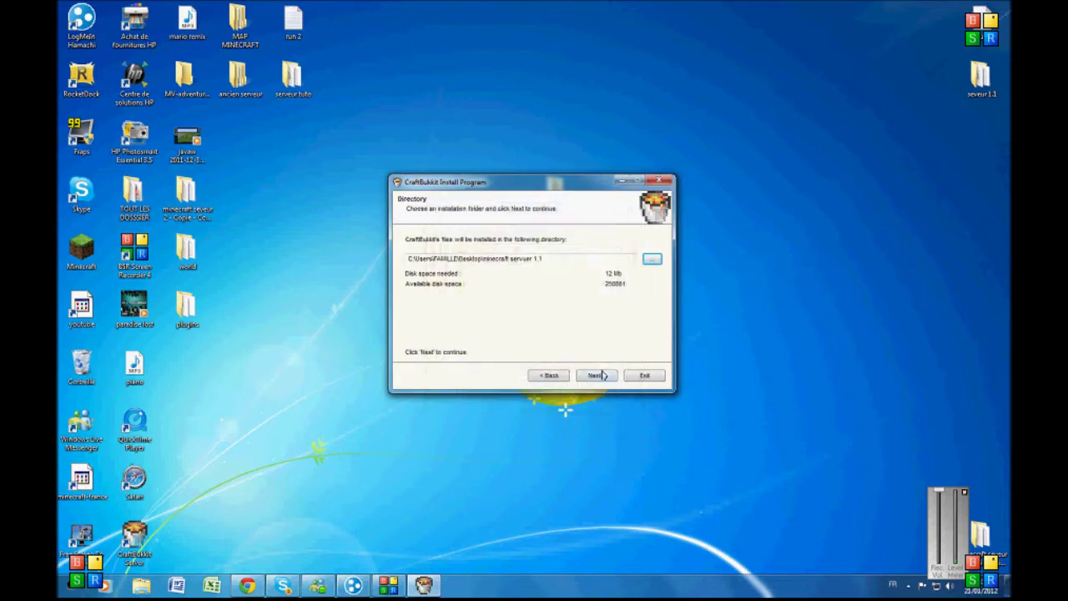
{"action": "left_click", "coordinate": [597, 377]}
{"action": "left_click", "coordinate": [600, 378]}
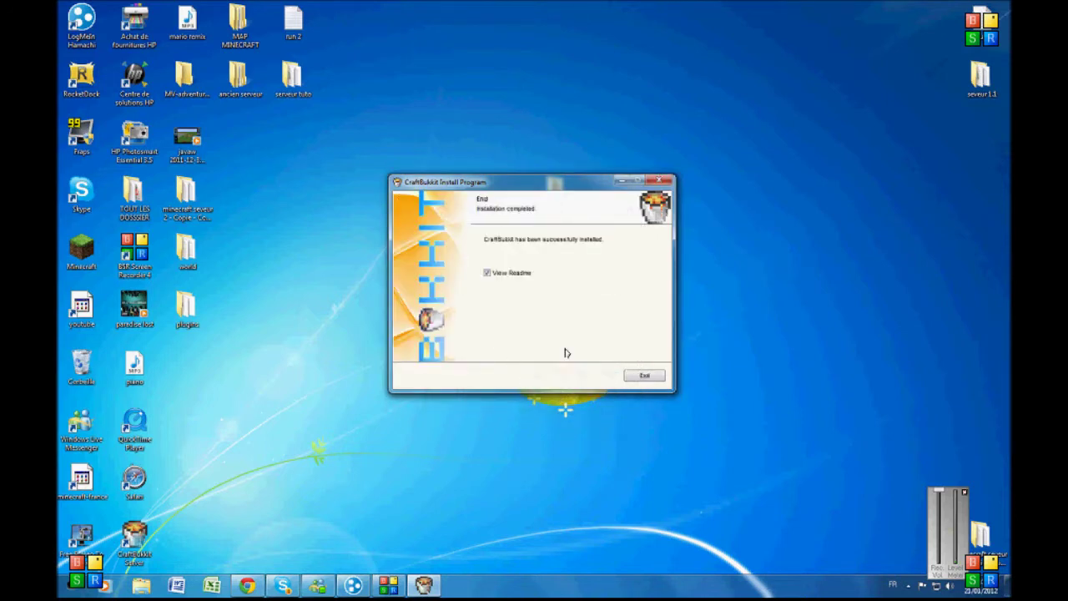
{"action": "left_click", "coordinate": [644, 374]}
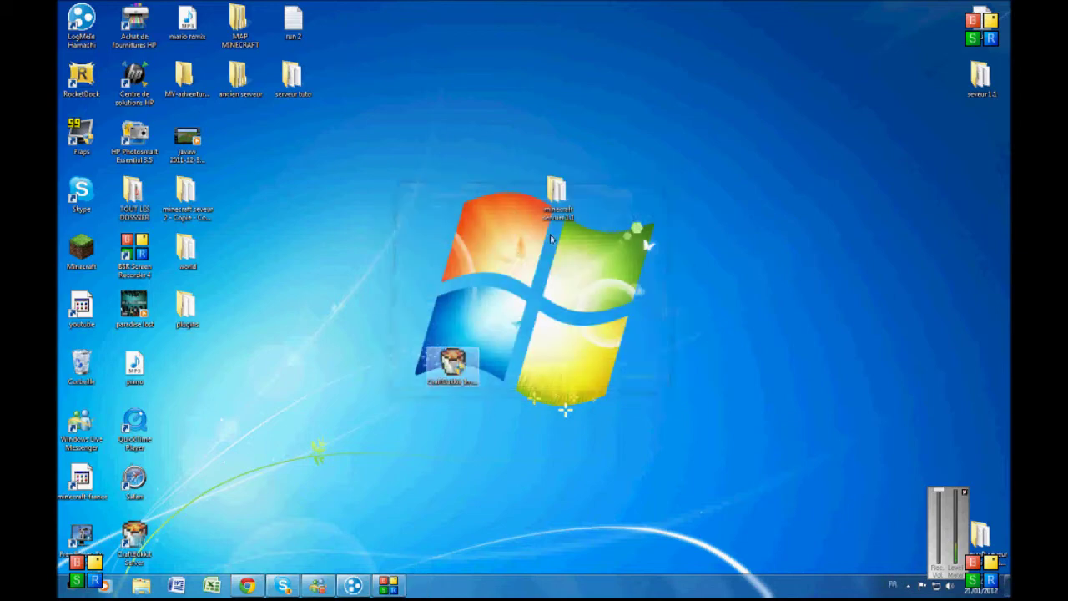
- Place the installer beside the other desktop icons and open the minecraft servuer 1.1 folder, positioning its window over the desktop
{"action": "left_click_drag", "start_coordinate": [477, 377], "coordinate": [319, 148]}
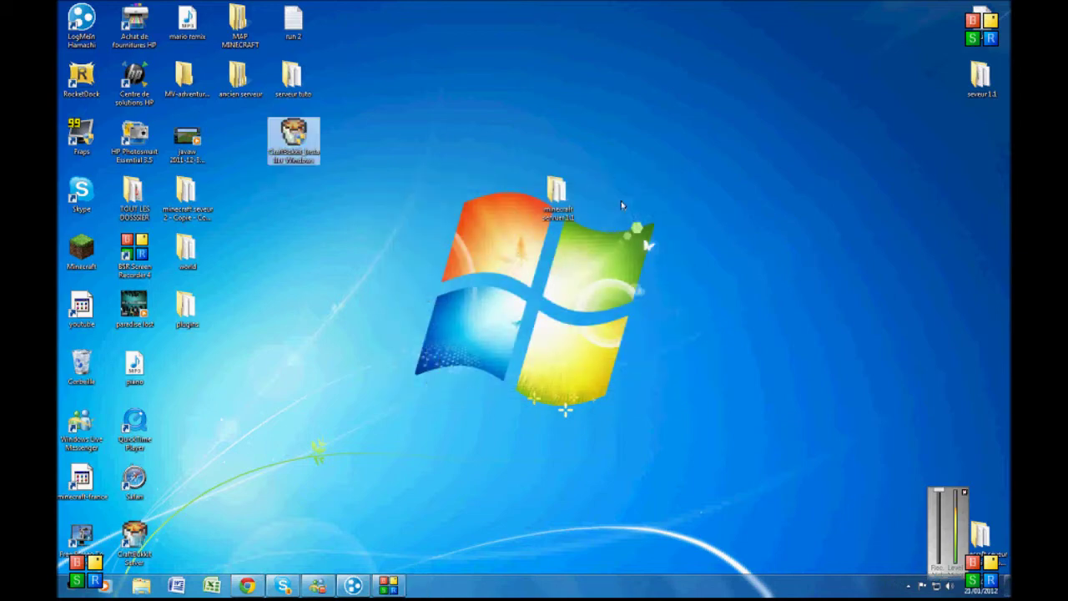
{"action": "left_click", "coordinate": [557, 193]}
{"action": "double_click", "coordinate": [557, 194]}
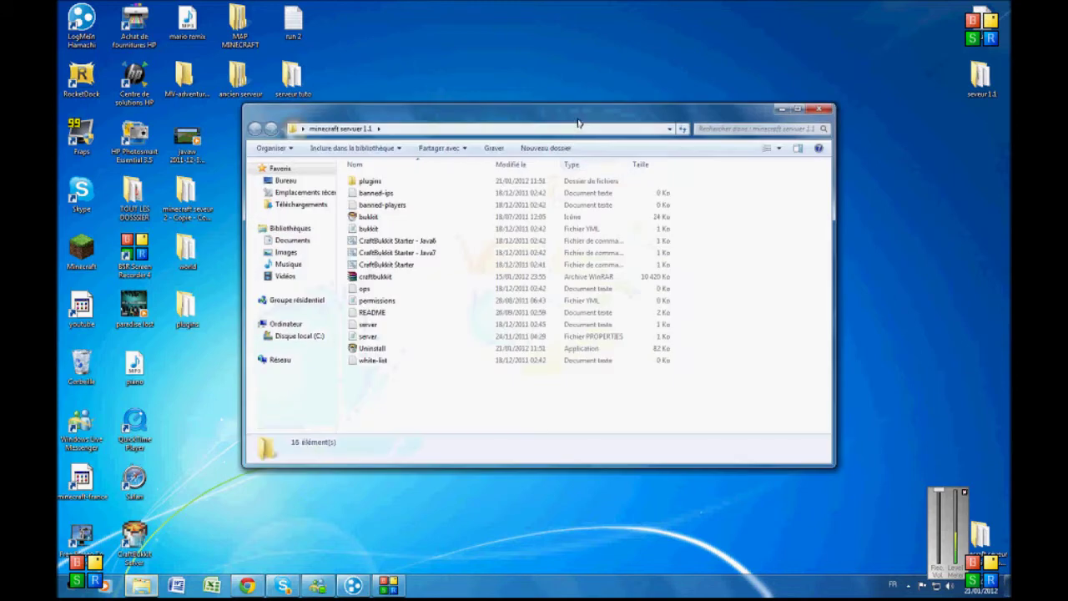
{"action": "left_click_drag", "start_coordinate": [538, 361], "coordinate": [863, 412]}
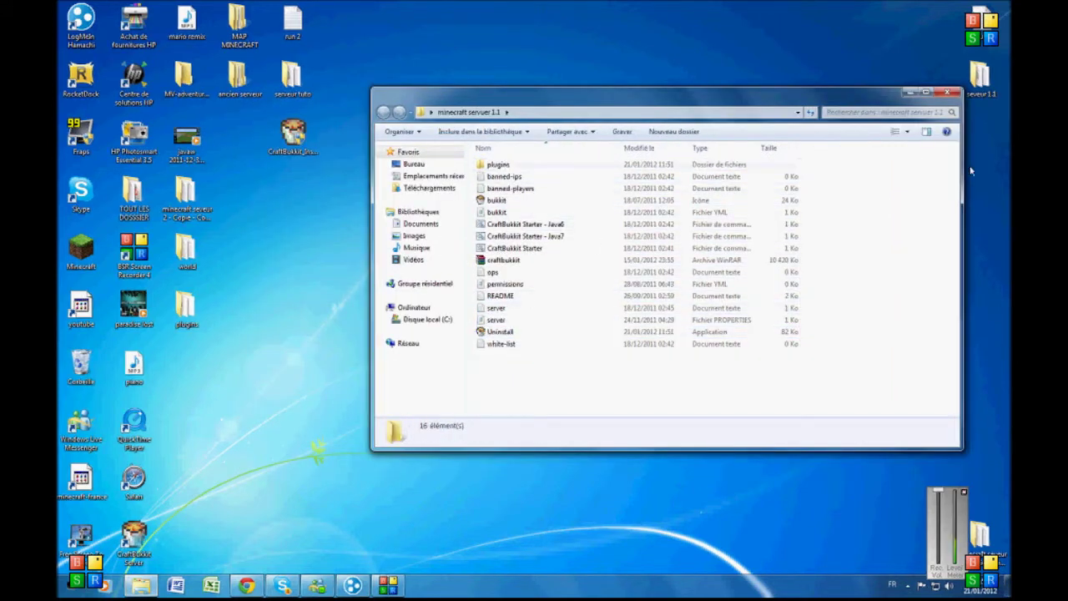
{"action": "left_click_drag", "start_coordinate": [587, 381], "coordinate": [550, 408]}
{"action": "left_click_drag", "start_coordinate": [598, 99], "coordinate": [486, 128]}
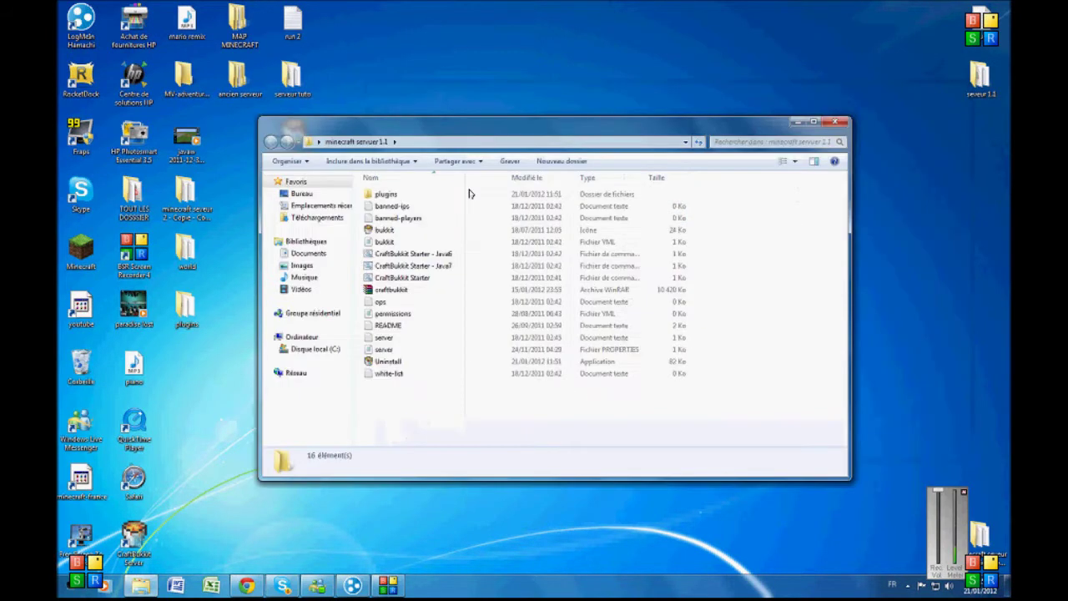
{"action": "left_click_drag", "start_coordinate": [596, 114], "coordinate": [715, 91]}
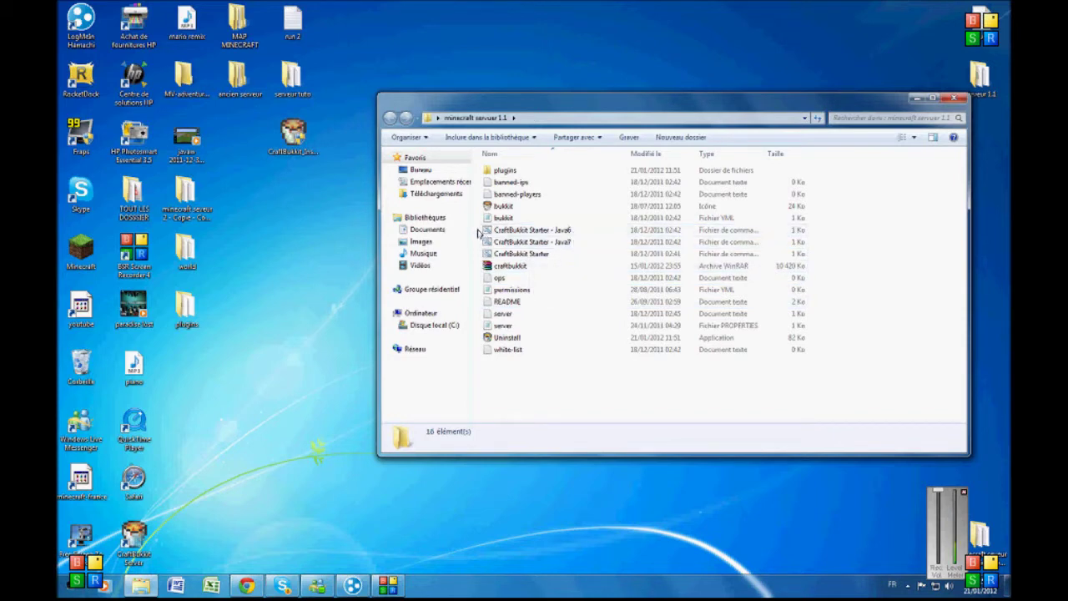
- Start the server with CraftBukkit Starter - Java6, follow the spawn area preparation in the console and minimize the console
{"action": "left_click", "coordinate": [618, 231]}
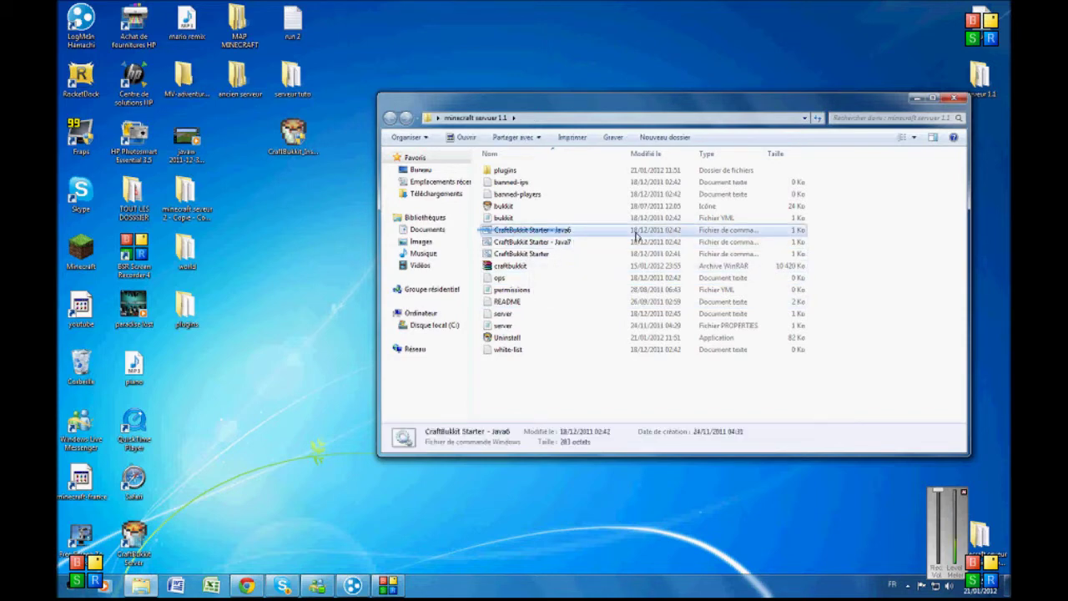
{"action": "left_click", "coordinate": [882, 231]}
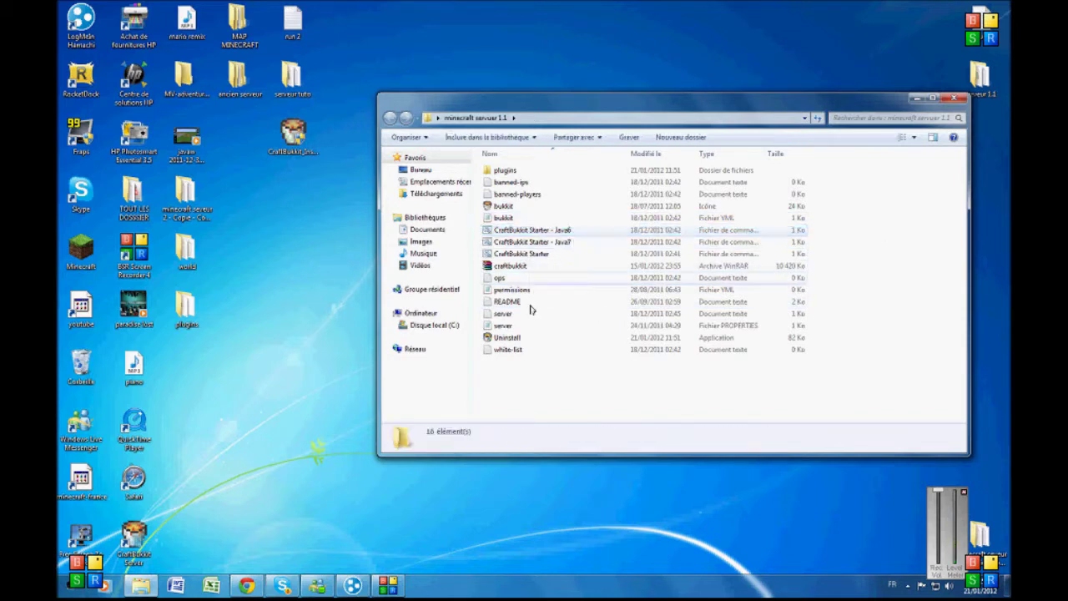
{"action": "left_click", "coordinate": [525, 233]}
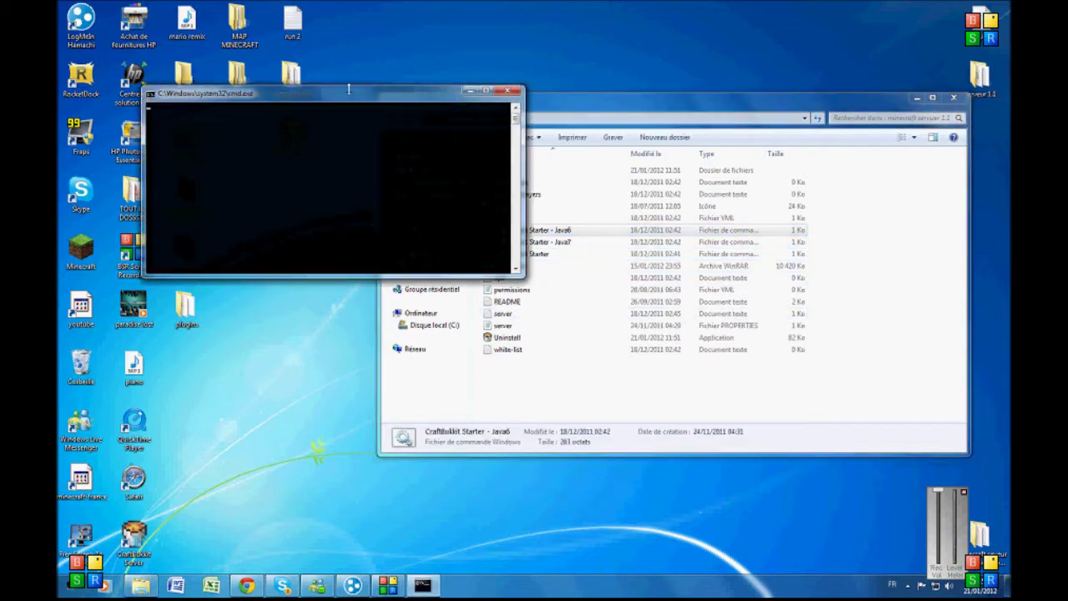
{"action": "left_click_drag", "start_coordinate": [361, 99], "coordinate": [386, 97]}
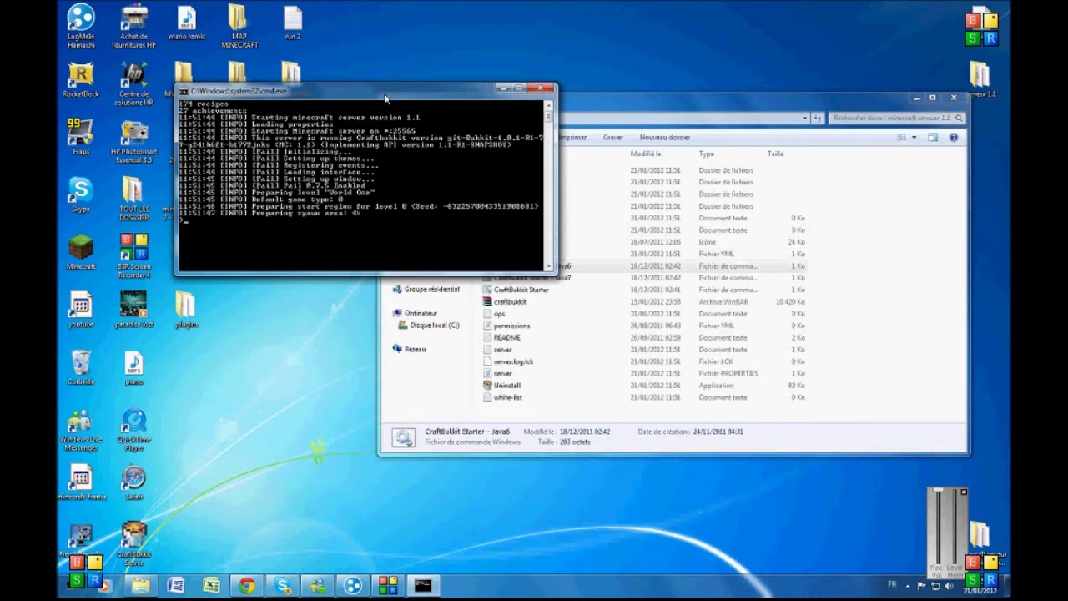
{"action": "left_click_drag", "start_coordinate": [485, 93], "coordinate": [514, 360]}
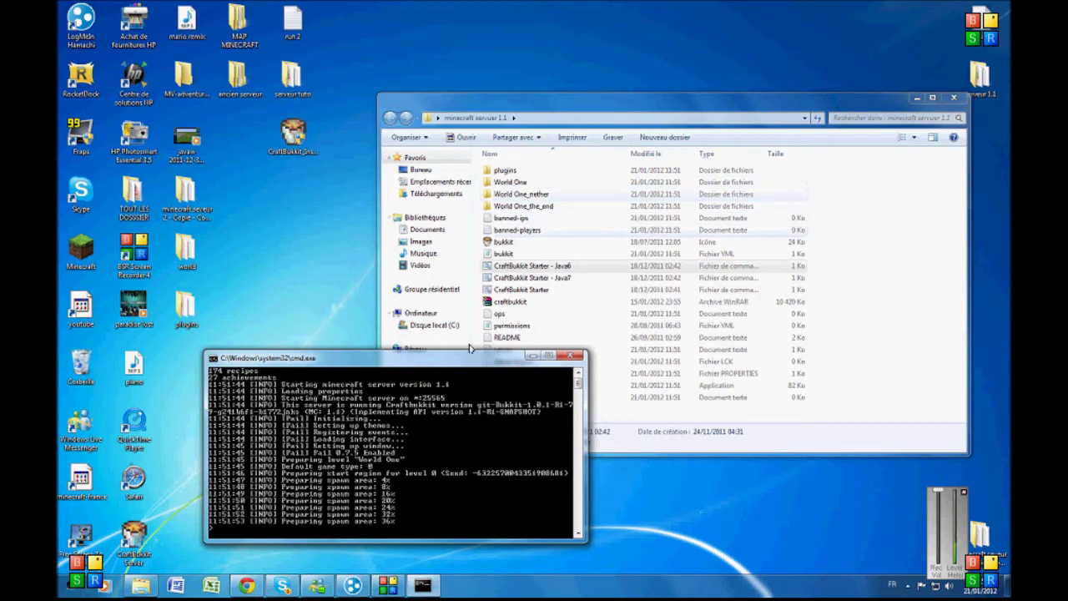
{"action": "left_click_drag", "start_coordinate": [474, 357], "coordinate": [480, 231]}
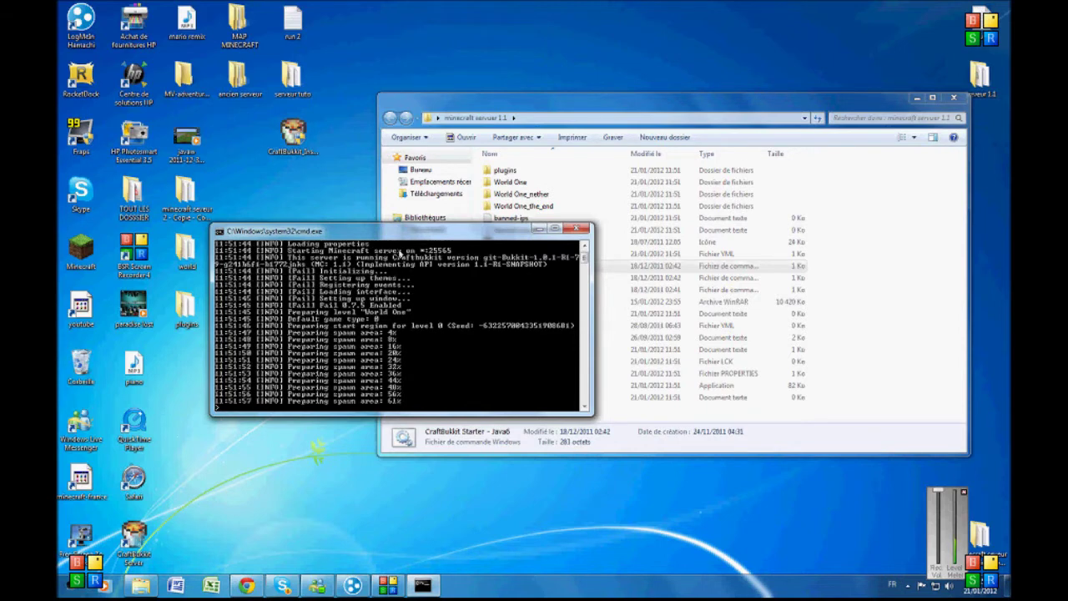
{"action": "mouse_move", "coordinate": [583, 267]}
{"action": "left_mouse_down"}
{"action": "mouse_move", "coordinate": [585, 249]}
{"action": "mouse_move", "coordinate": [587, 269]}
{"action": "left_mouse_up"}
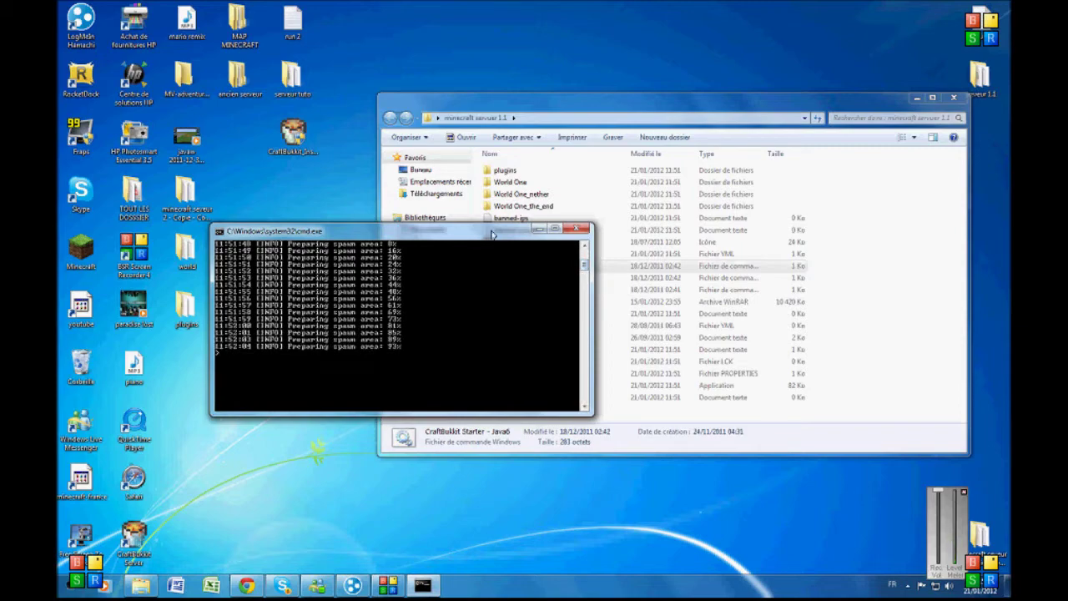
{"action": "left_click", "coordinate": [539, 228]}
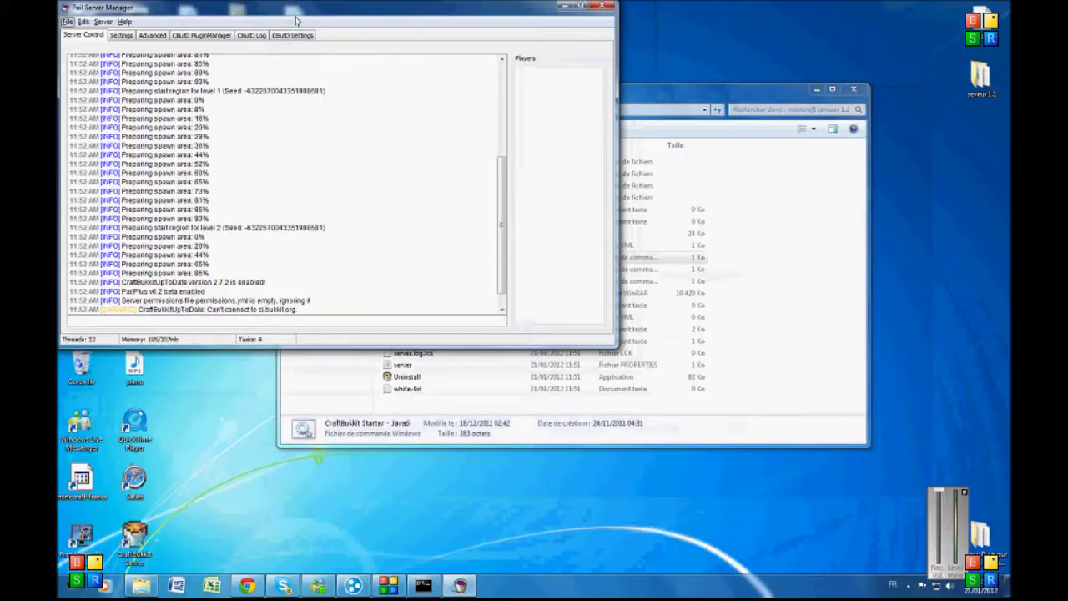
- Review the startup log in Pail Server Manager and compare it with the server console's output
{"action": "left_click_drag", "start_coordinate": [307, 13], "coordinate": [472, 78]}
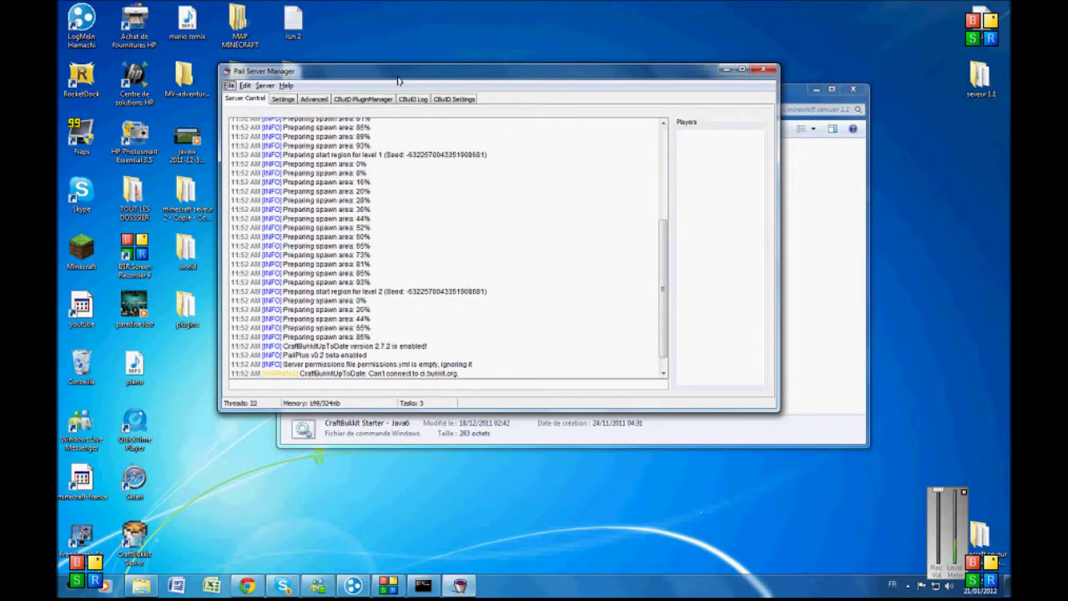
{"action": "left_click_drag", "start_coordinate": [398, 81], "coordinate": [478, 88]}
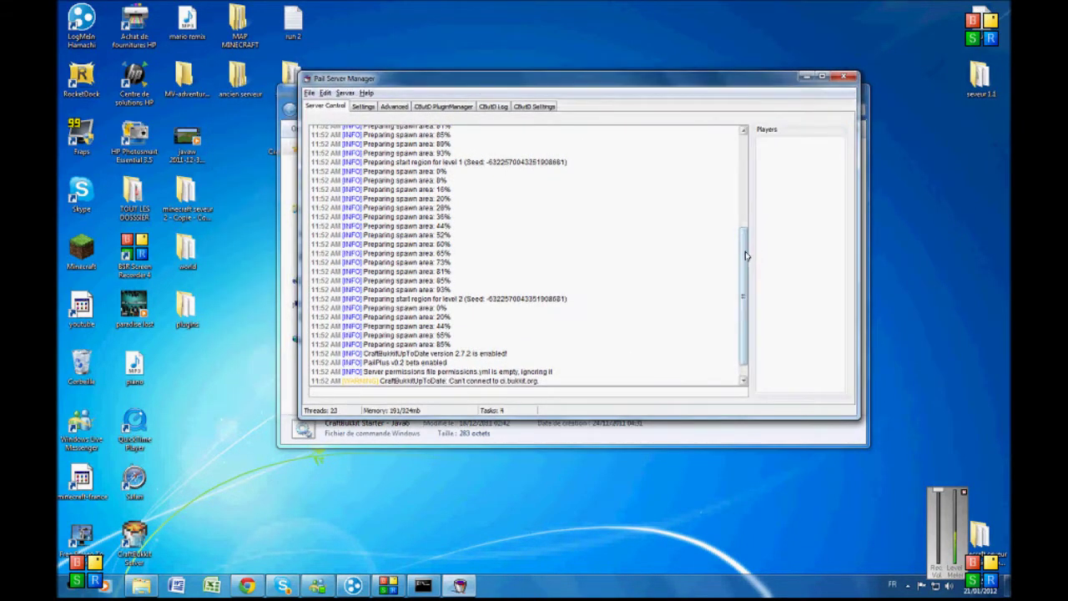
{"action": "left_click_drag", "start_coordinate": [746, 256], "coordinate": [746, 152]}
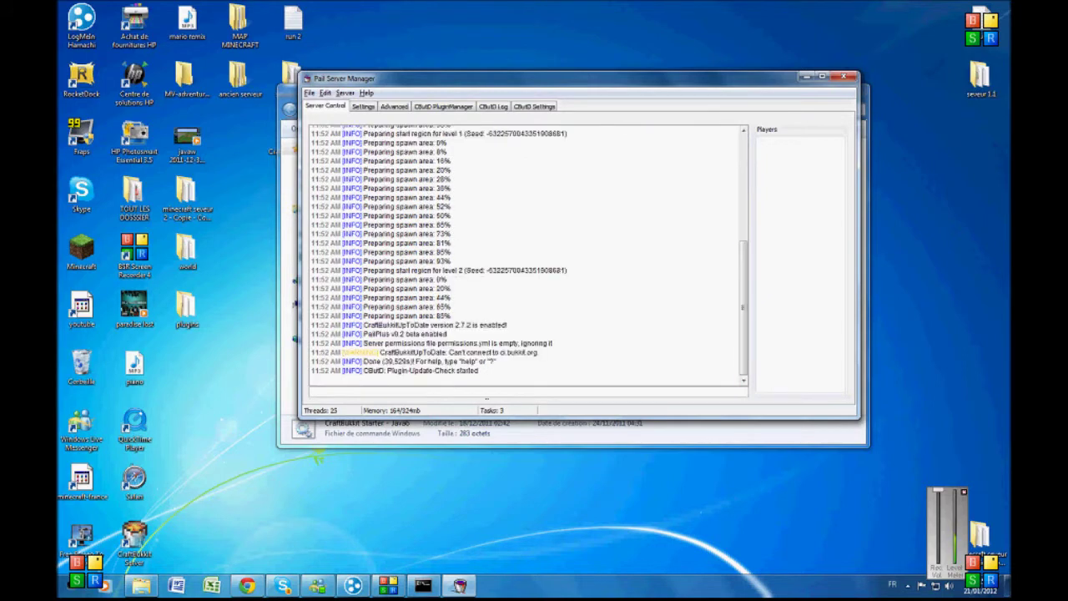
{"action": "left_click", "coordinate": [423, 588]}
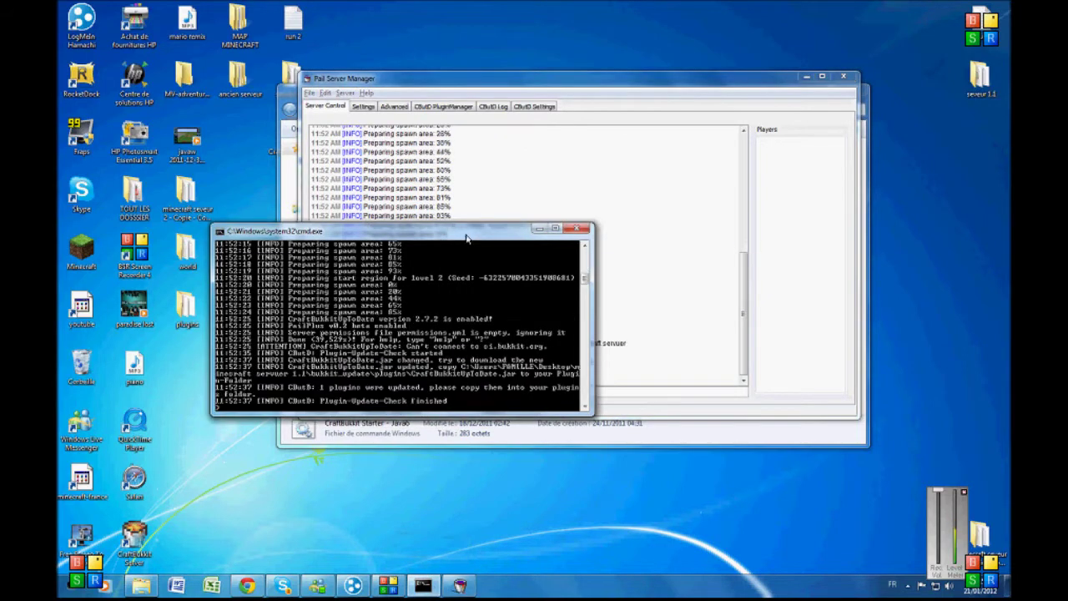
{"action": "left_click_drag", "start_coordinate": [467, 237], "coordinate": [498, 242]}
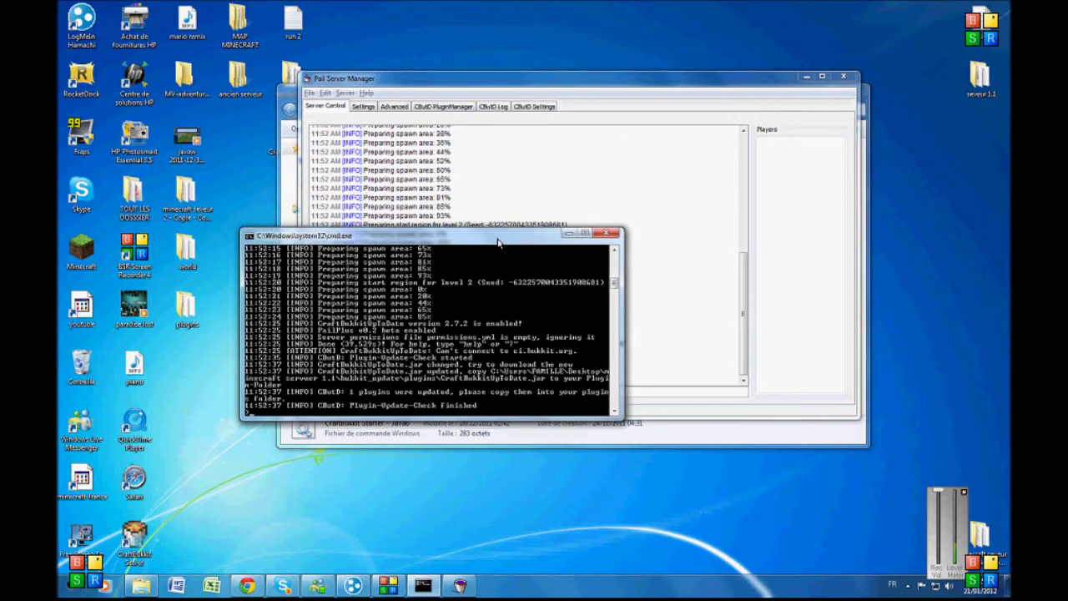
{"action": "left_click", "coordinate": [568, 235]}
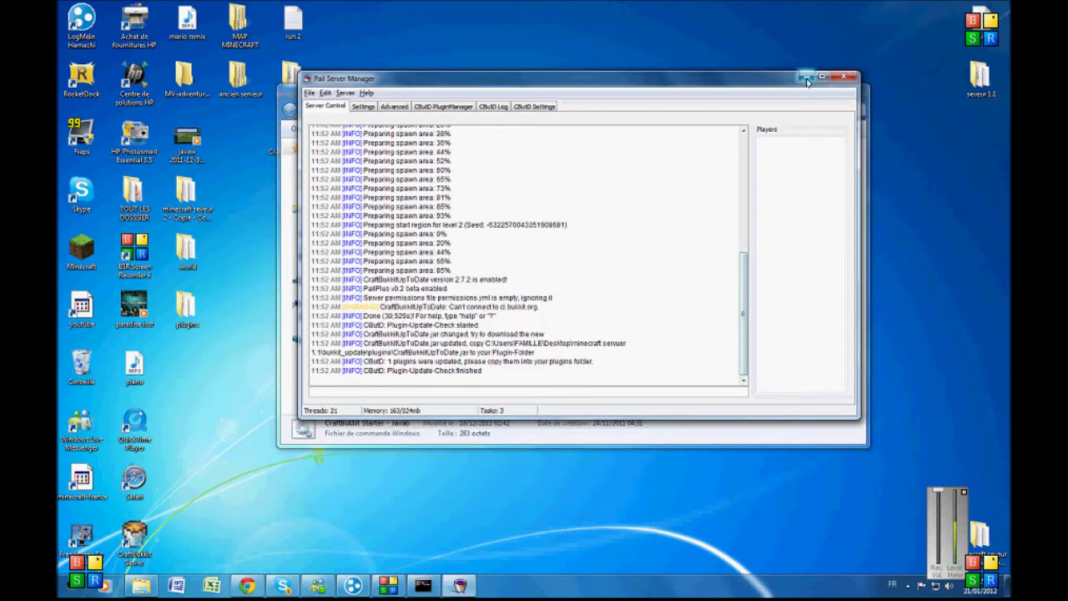
- Run the op command with the player's username in Pail Server Manager and check the resulting log entry
{"action": "left_click_drag", "start_coordinate": [699, 82], "coordinate": [592, 95]}
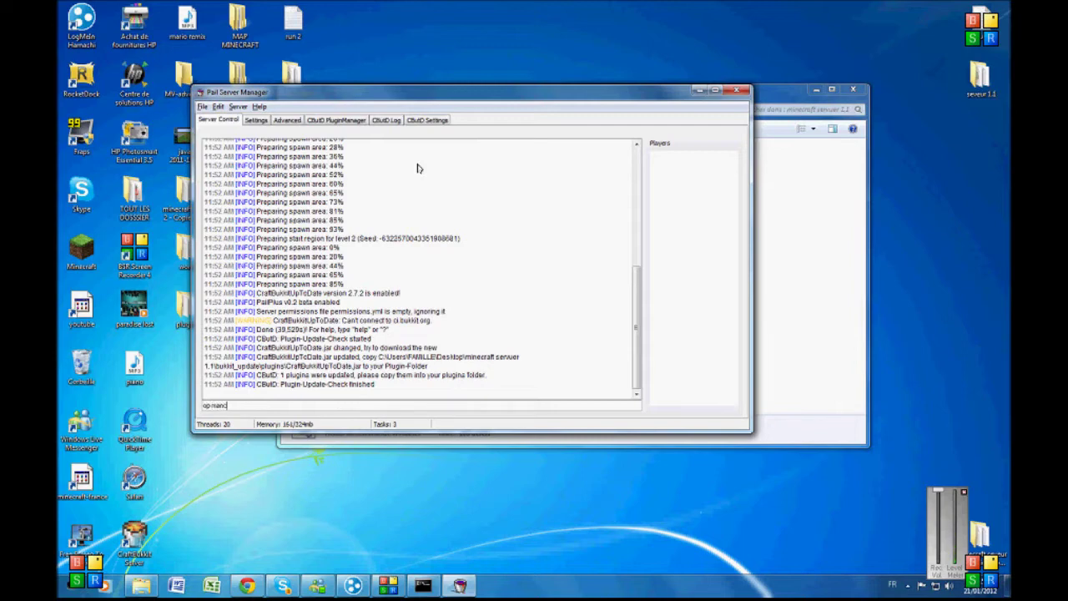
{"action": "key", "text": "Return"}
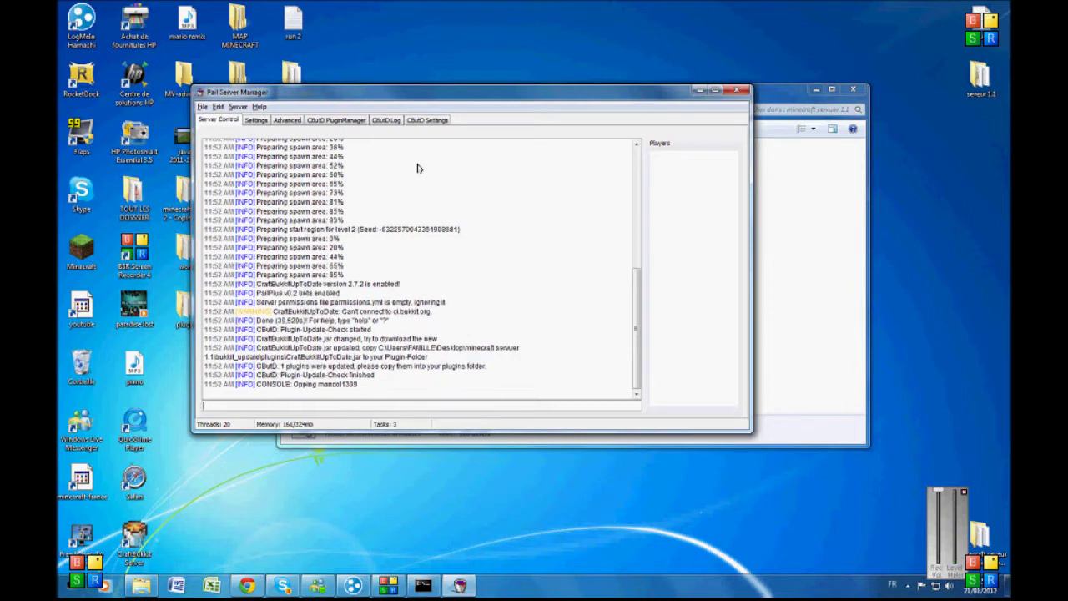
{"action": "left_click_drag", "start_coordinate": [275, 386], "coordinate": [346, 392]}
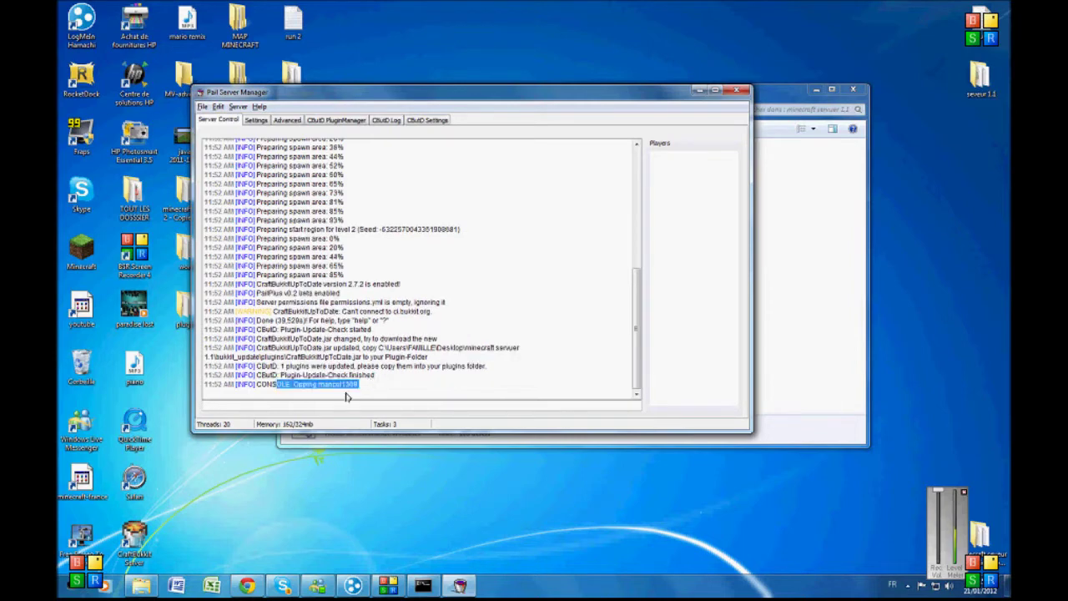
{"action": "left_click", "coordinate": [407, 386]}
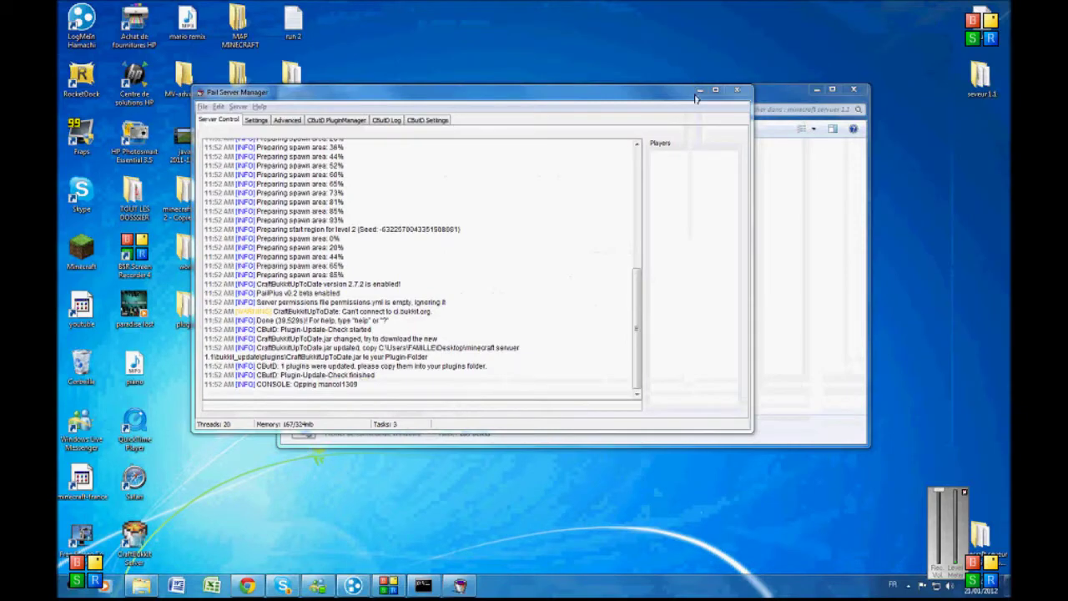
- Put Pail Server Manager out of the way, open the server properties file in the server folder and set level-name to World
{"action": "left_click", "coordinate": [694, 94]}
{"action": "left_click_drag", "start_coordinate": [695, 88], "coordinate": [741, 121]}
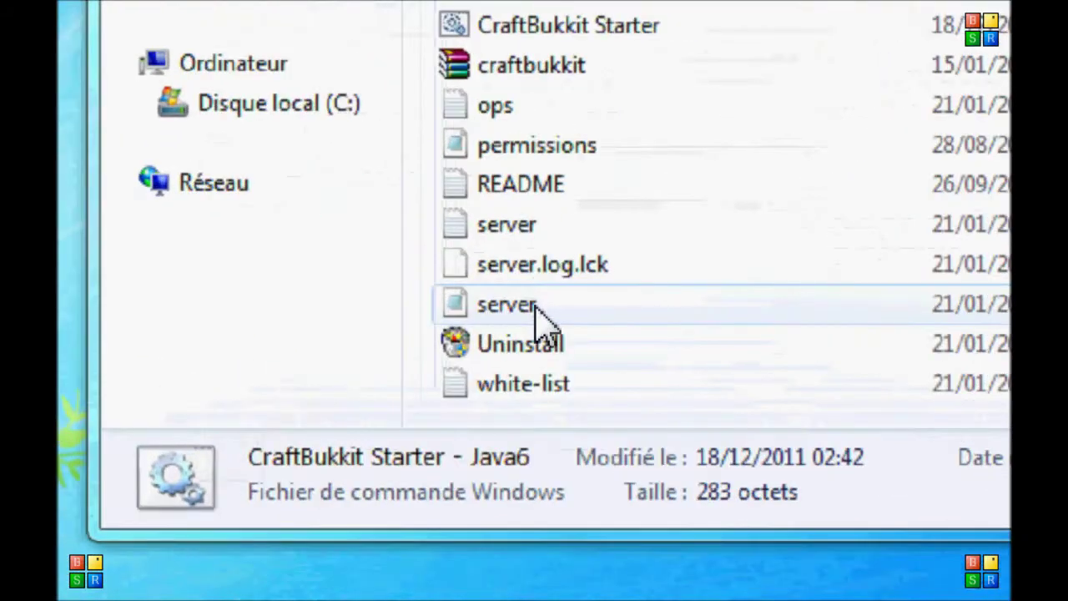
{"action": "left_click", "coordinate": [460, 414]}
{"action": "double_click", "coordinate": [538, 317]}
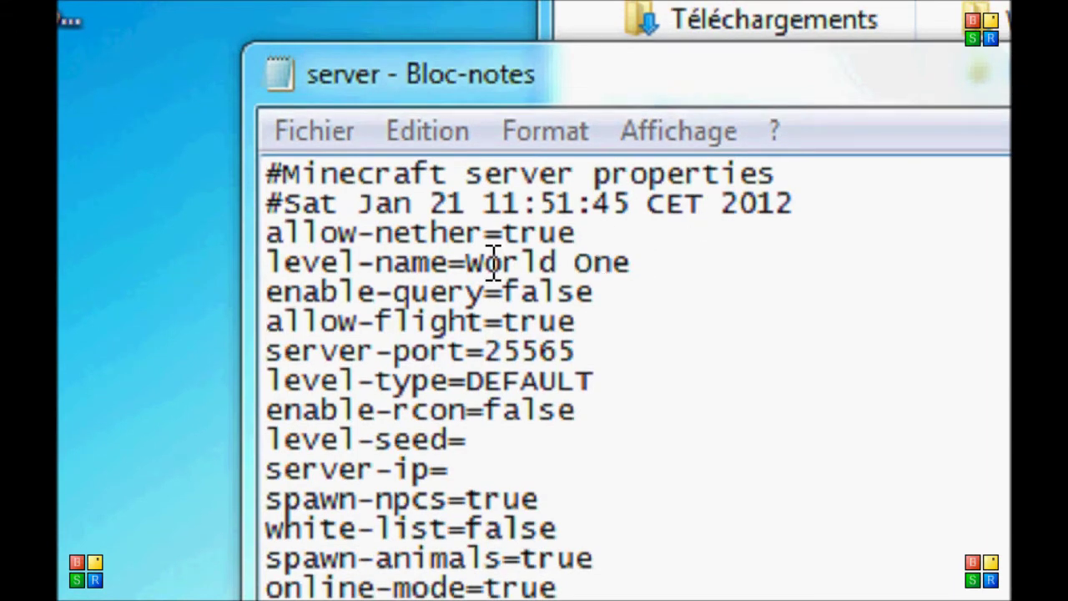
{"action": "left_click", "coordinate": [669, 257]}
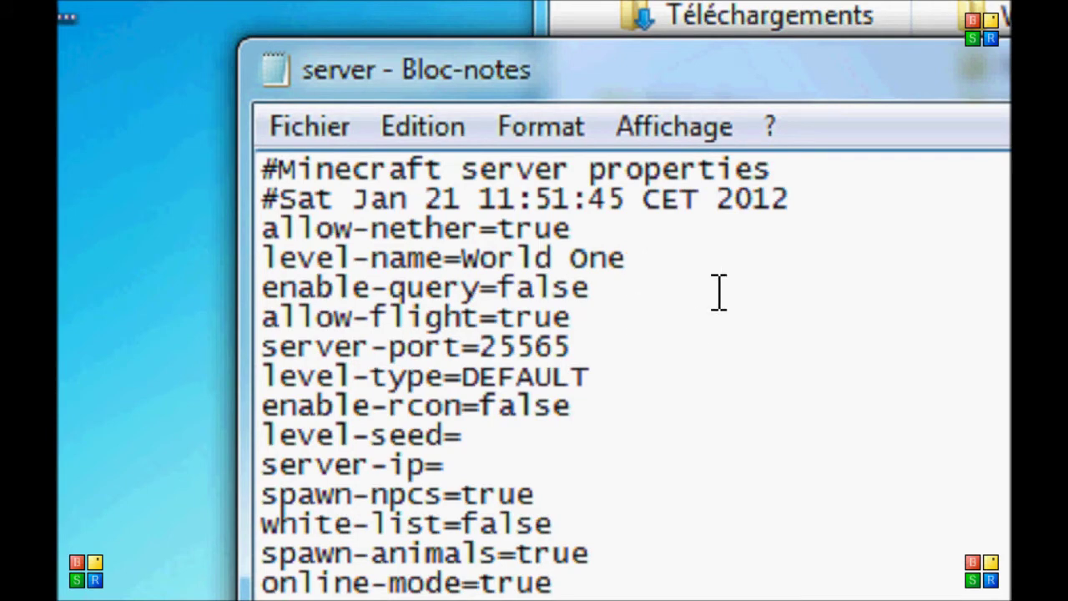
{"action": "key", "text": "BackSpace"}
{"action": "key", "text": "BackSpace"}
{"action": "key", "text": "BackSpace"}
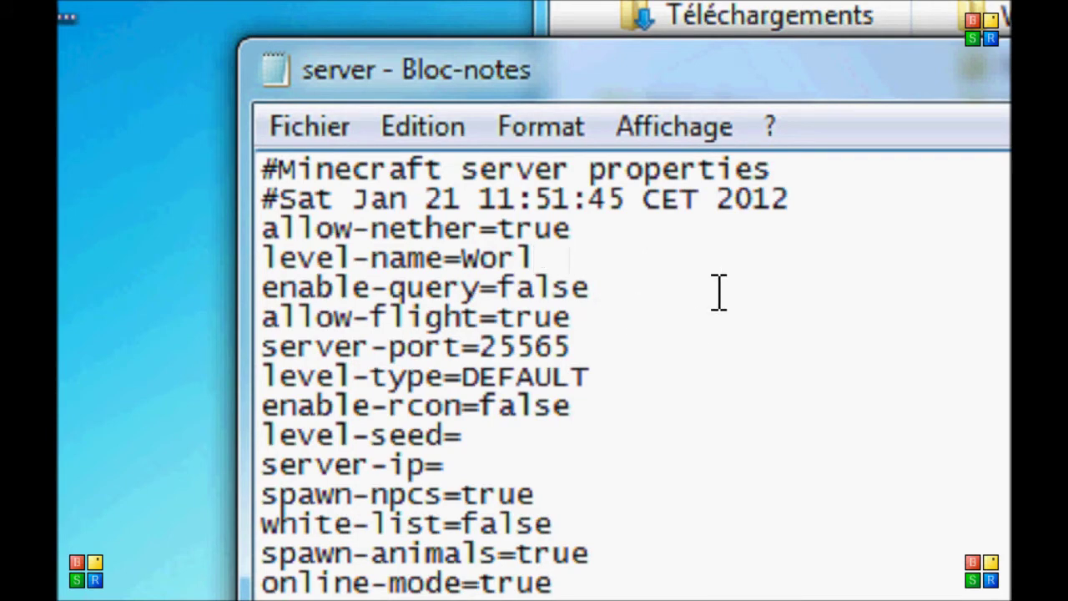
{"action": "type", "text": "d"}
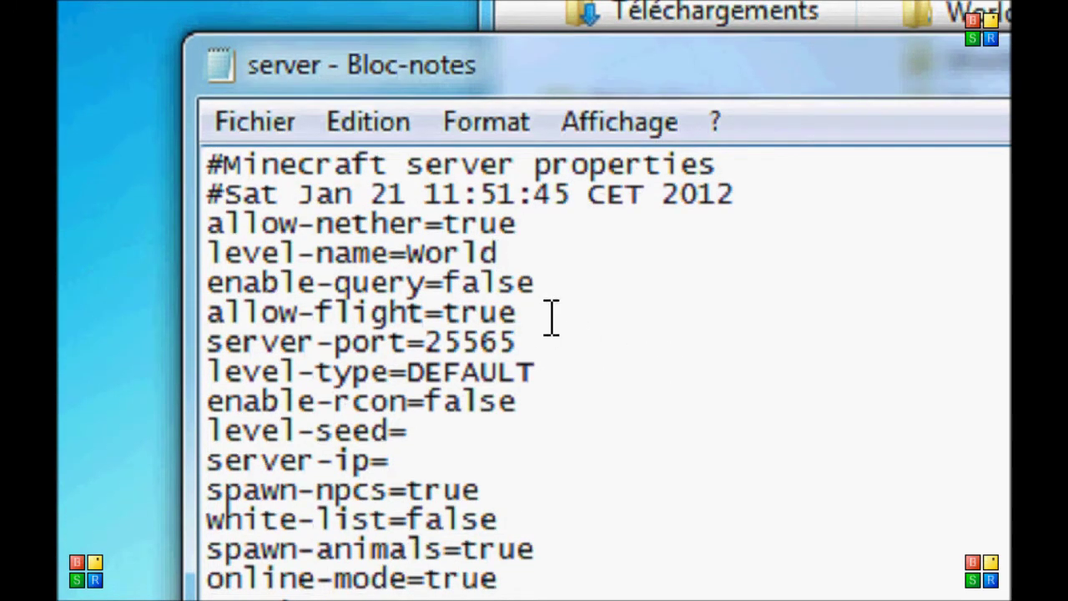
- Review the remaining server properties, including server-port, server-ip, white-list, difficulty, gamemode and spawn-monsters
{"action": "left_click_drag", "start_coordinate": [548, 348], "coordinate": [434, 327]}
{"action": "left_click", "coordinate": [569, 344]}
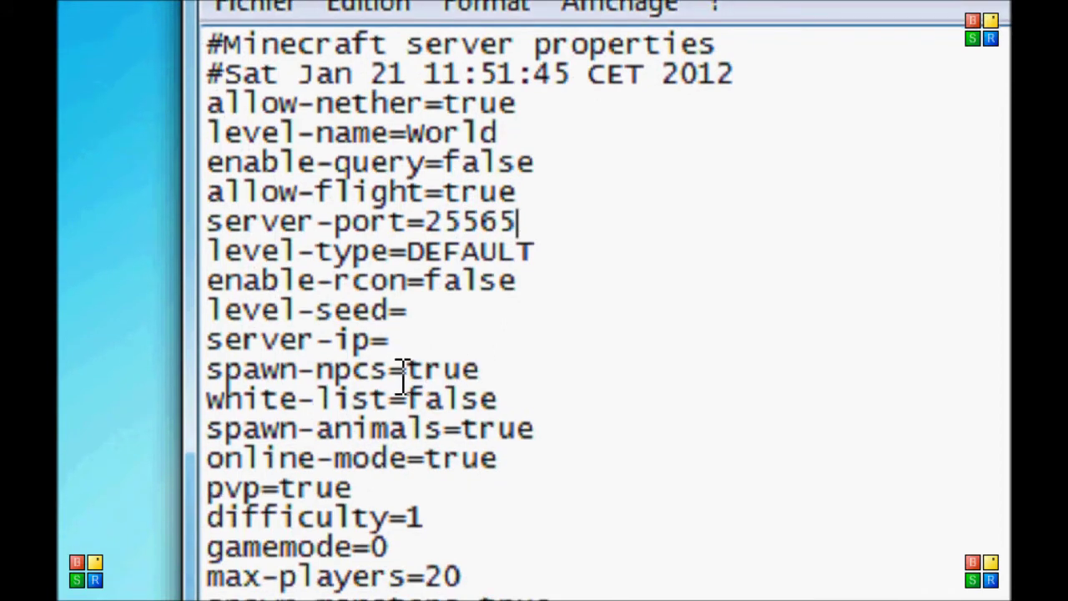
{"action": "key", "text": "Up"}
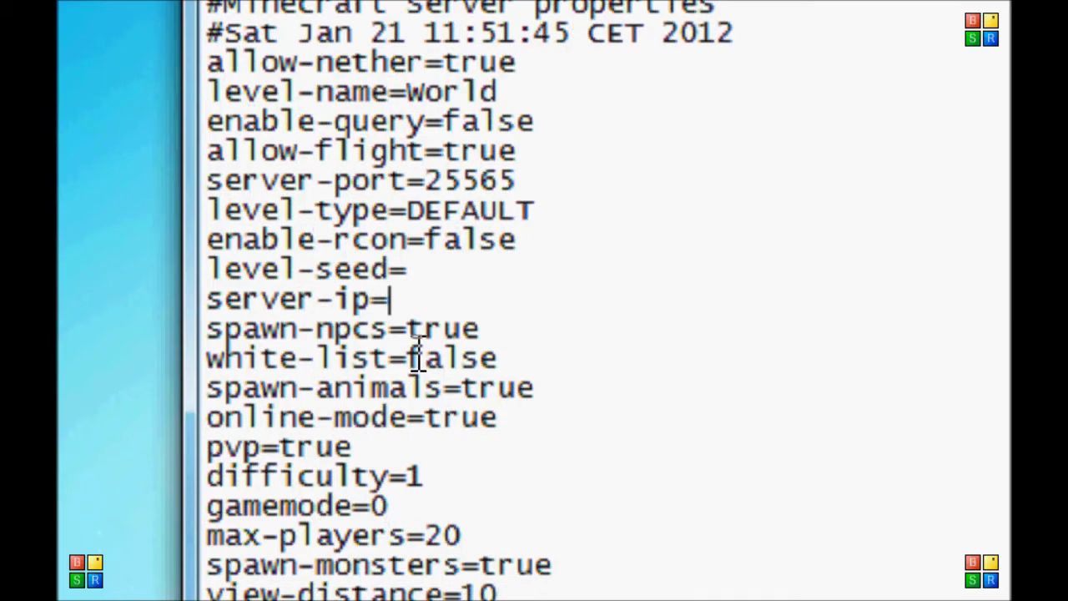
{"action": "left_click_drag", "start_coordinate": [408, 357], "coordinate": [610, 364]}
{"action": "key", "text": "Up"}
{"action": "key", "text": "Up"}
{"action": "key", "text": "Up"}
{"action": "key", "text": "Up"}
{"action": "key", "text": "End"}
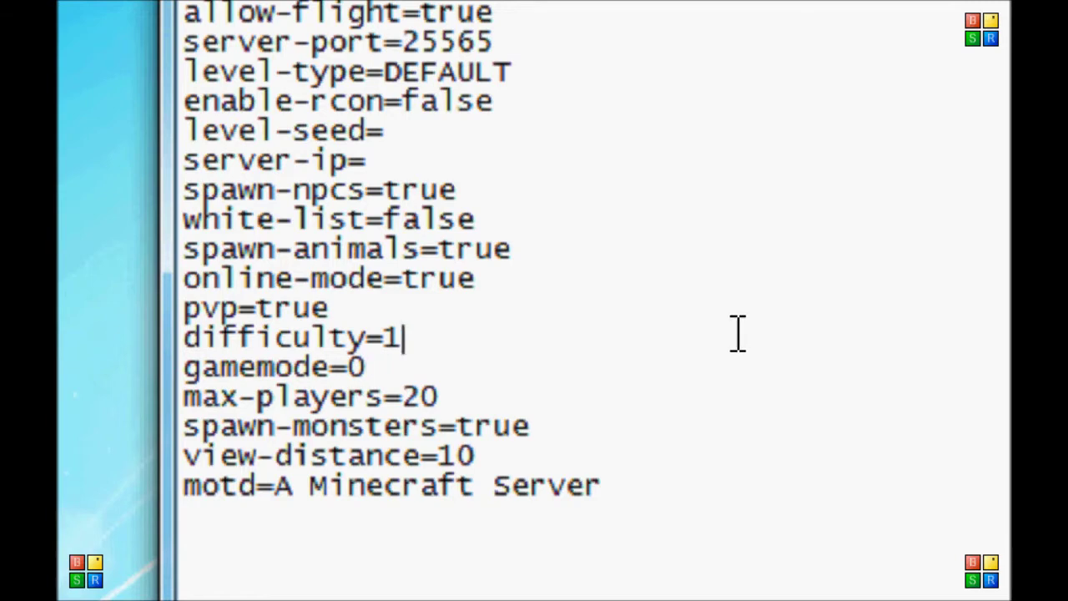
{"action": "left_click", "coordinate": [460, 363]}
{"action": "left_click", "coordinate": [583, 347]}
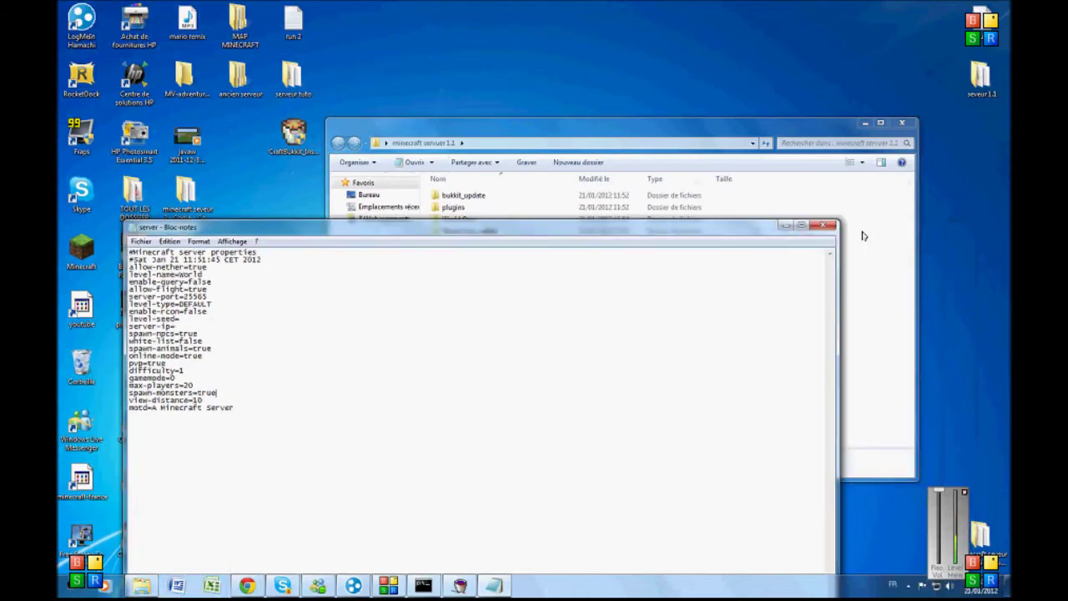
- Close the server properties file with its changes saved and reposition the minecraft servuer 1.1 folder window
{"action": "key", "text": "alt+F4"}
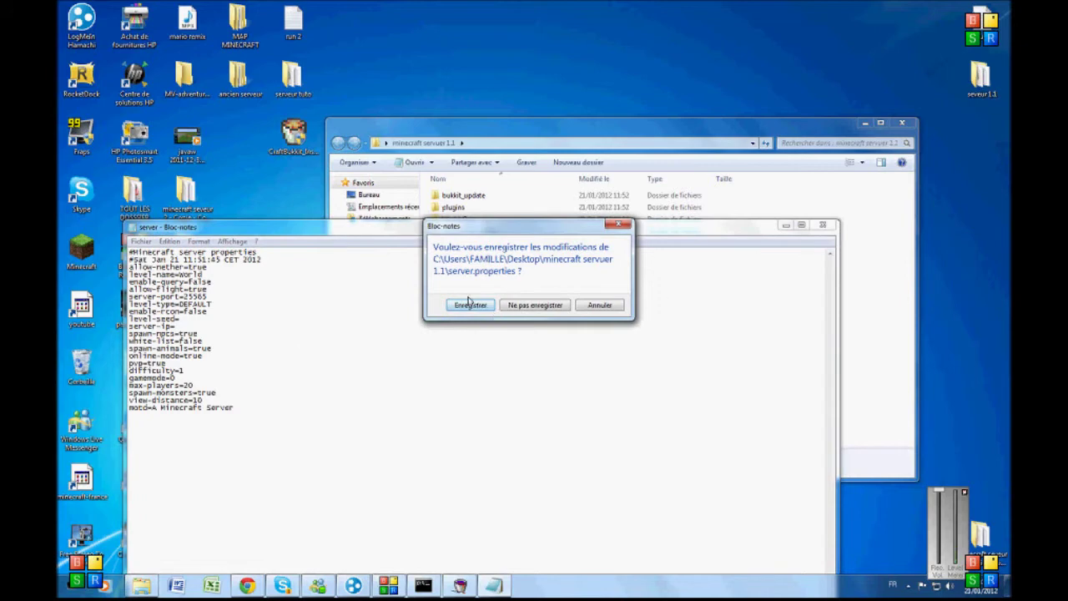
{"action": "left_click", "coordinate": [467, 305]}
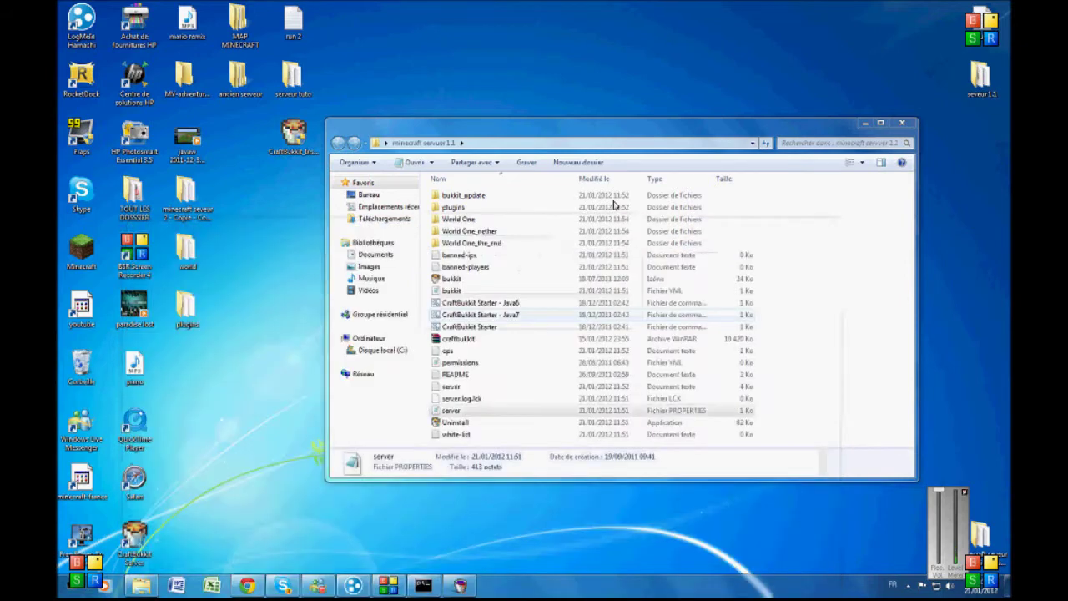
{"action": "left_click_drag", "start_coordinate": [649, 117], "coordinate": [666, 87]}
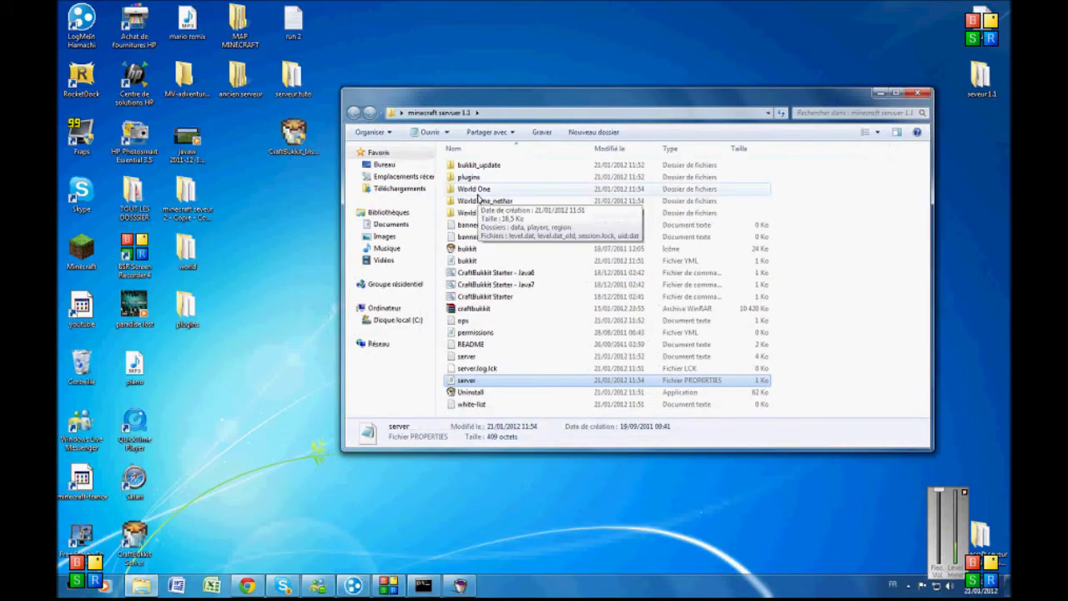
- Try to delete the World One folder from the minecraft servuer 1.1 folder
{"action": "right_click", "coordinate": [479, 192]}
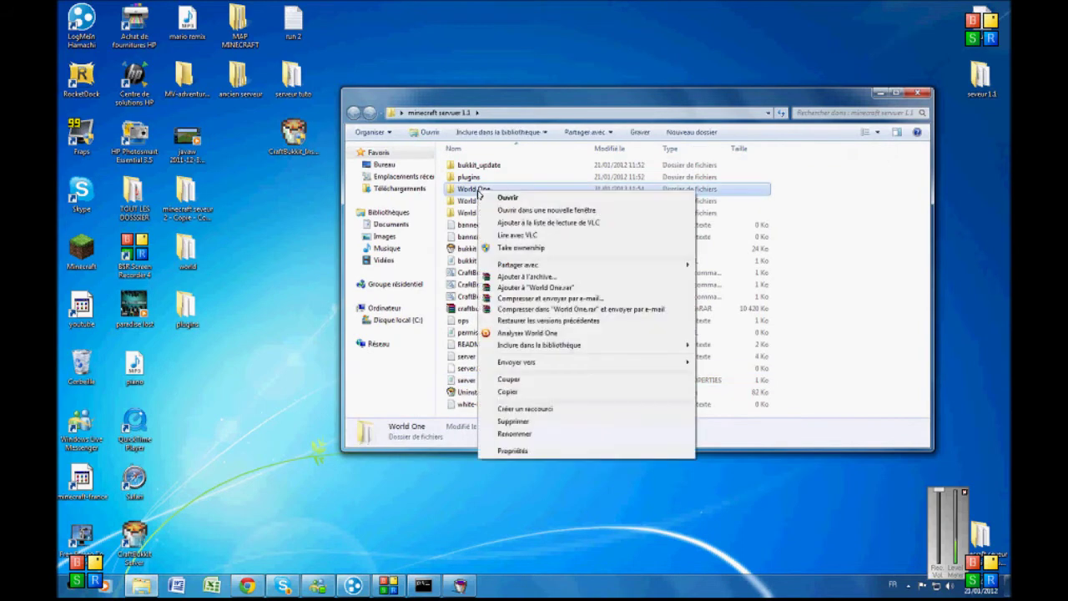
{"action": "left_click", "coordinate": [514, 422]}
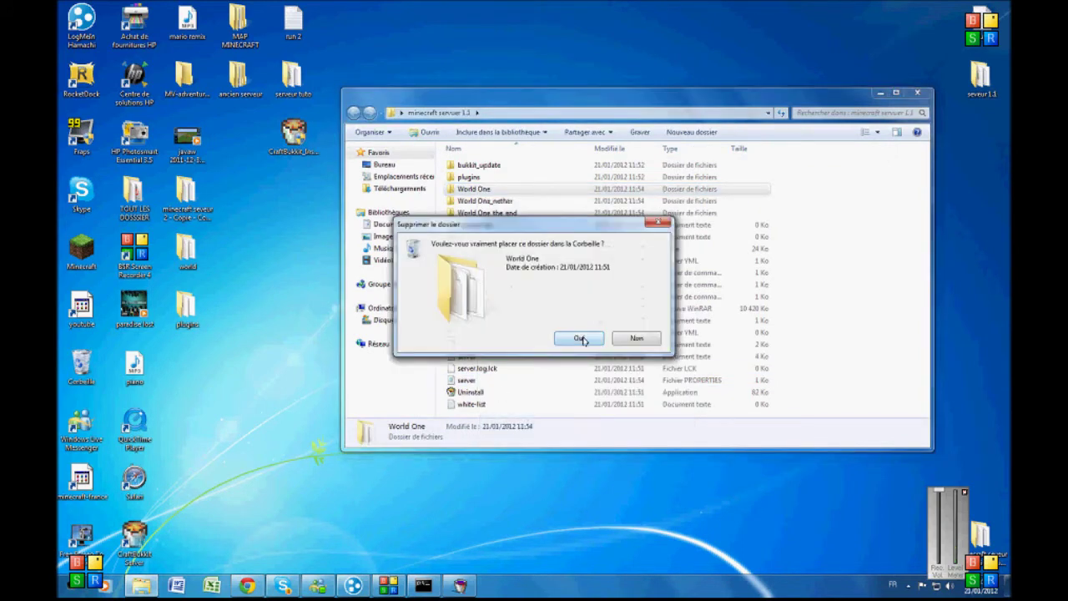
{"action": "left_click", "coordinate": [580, 339]}
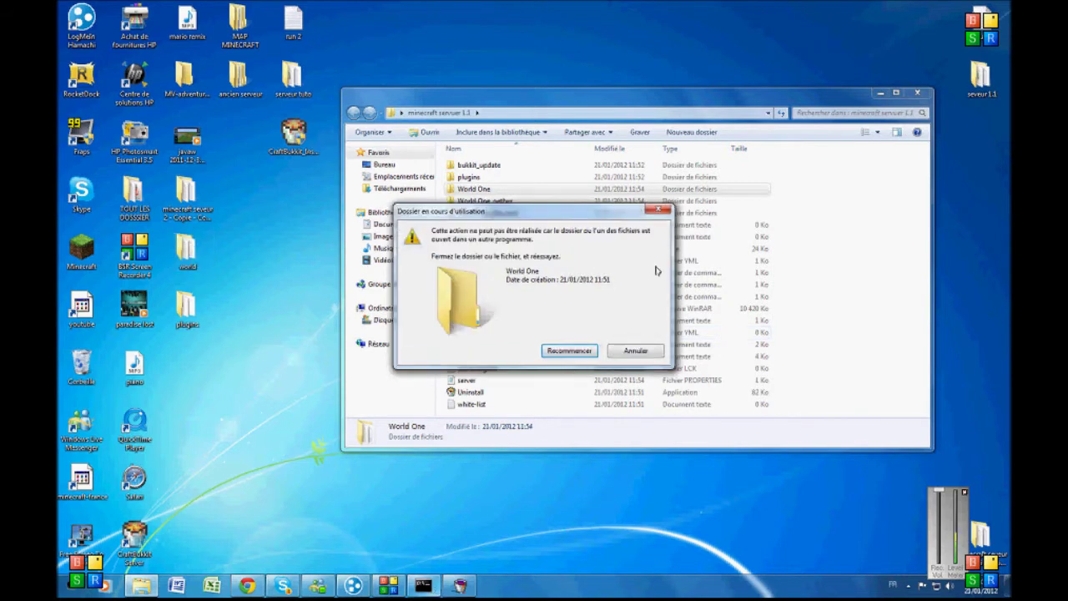
{"action": "left_click", "coordinate": [658, 211]}
- Stop the running server with the stop command in its console
{"action": "left_click", "coordinate": [423, 585]}
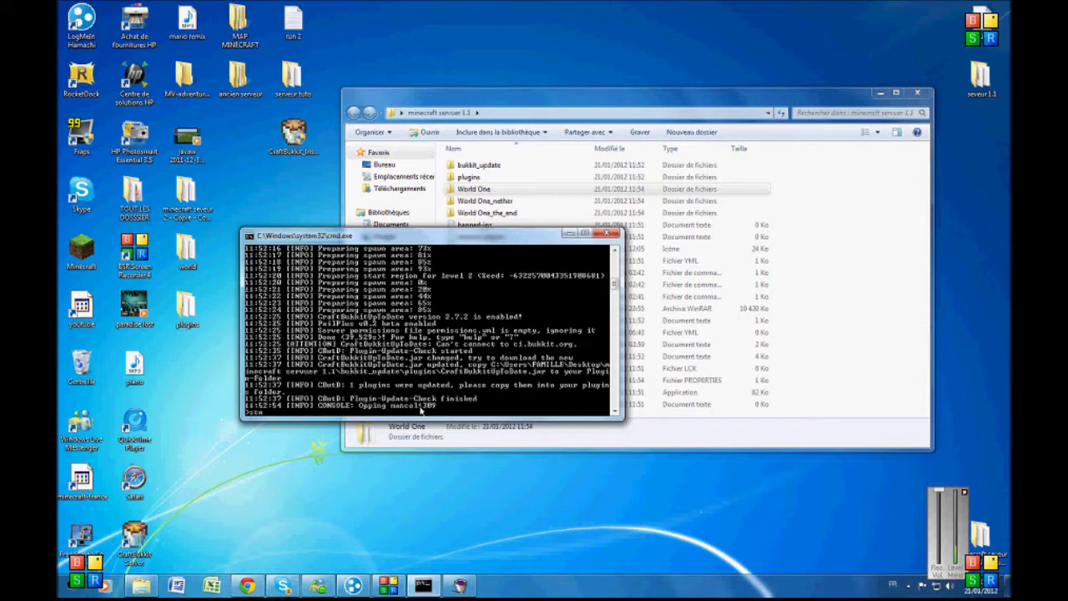
{"action": "key", "text": "Return"}
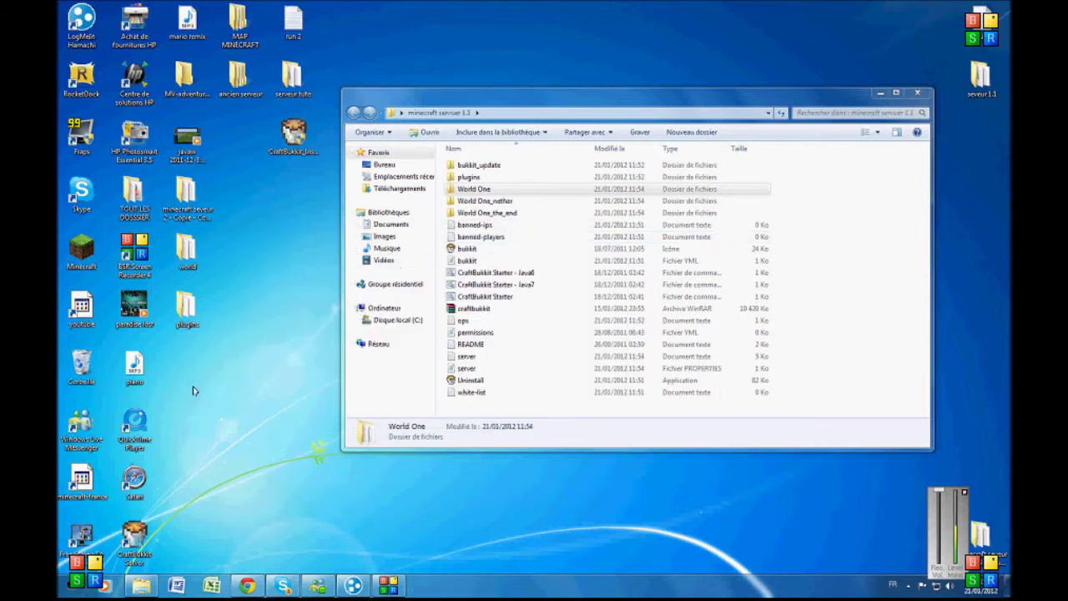
- Move the CraftBukkit installer from the desktop and the World One folder from the server folder to the recycle bin
{"action": "left_click_drag", "start_coordinate": [266, 153], "coordinate": [271, 172]}
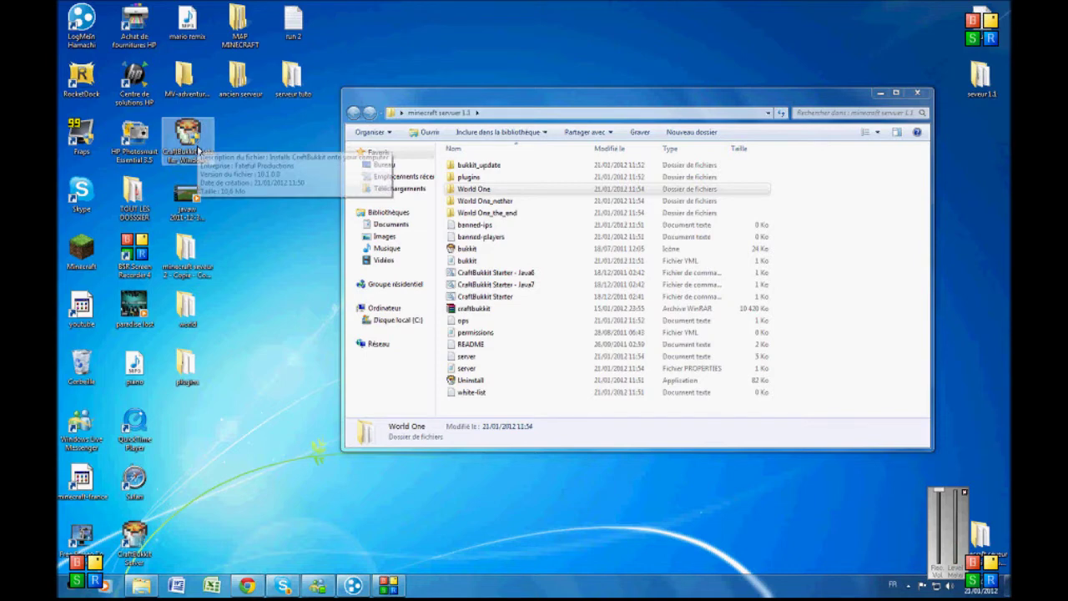
{"action": "left_click_drag", "start_coordinate": [208, 148], "coordinate": [120, 401]}
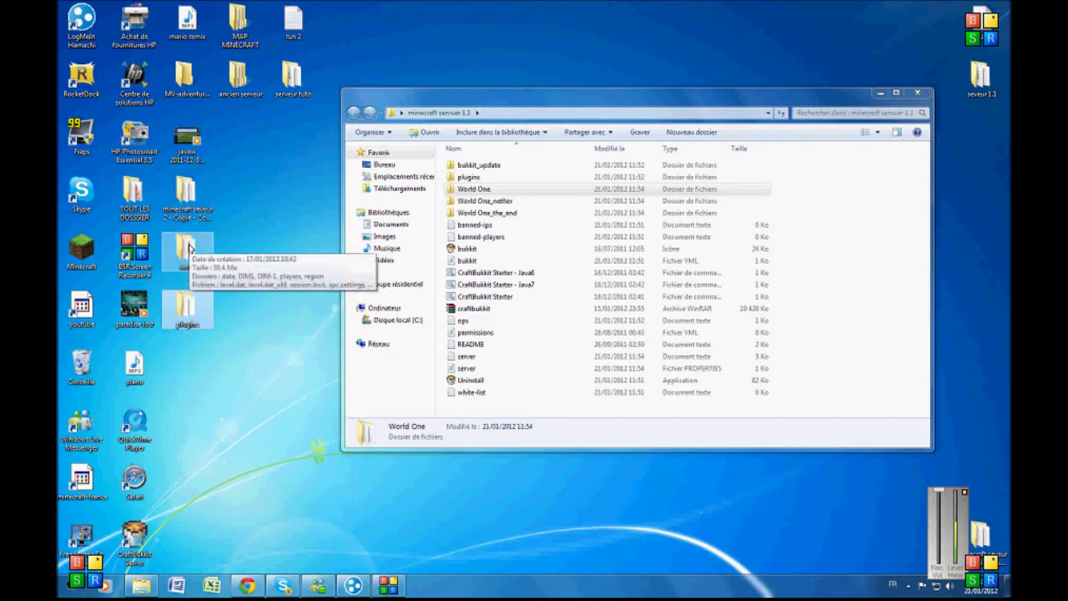
{"action": "left_click", "coordinate": [187, 253]}
{"action": "left_click_drag", "start_coordinate": [187, 250], "coordinate": [81, 366]}
- Move the desktop's world folder into the minecraft servuer 1.1 folder and check its name against level-name in the server properties
{"action": "left_click_drag", "start_coordinate": [185, 255], "coordinate": [511, 398]}
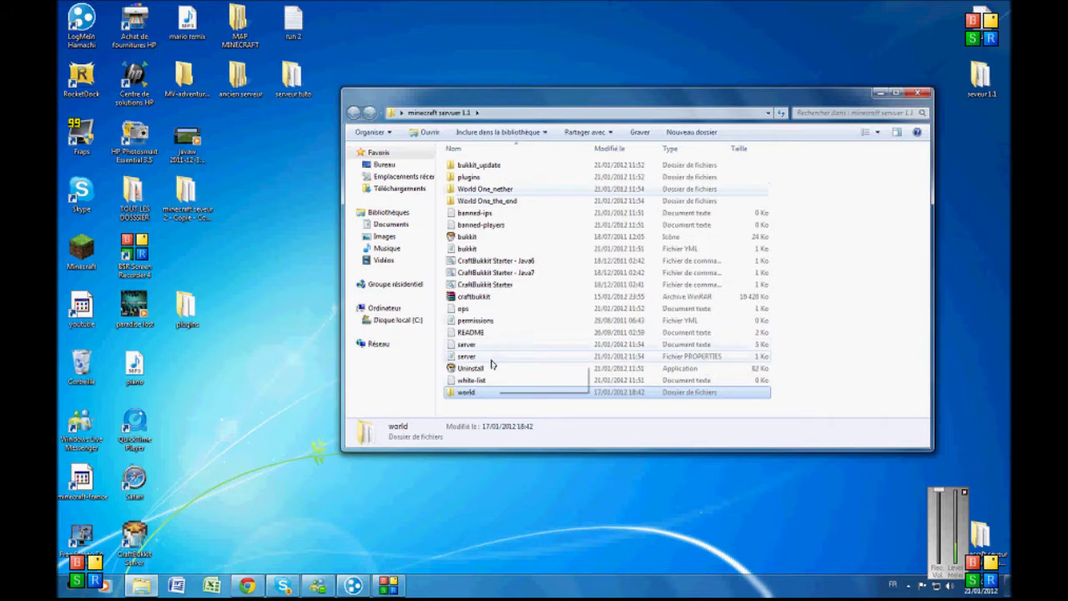
{"action": "double_click", "coordinate": [465, 358]}
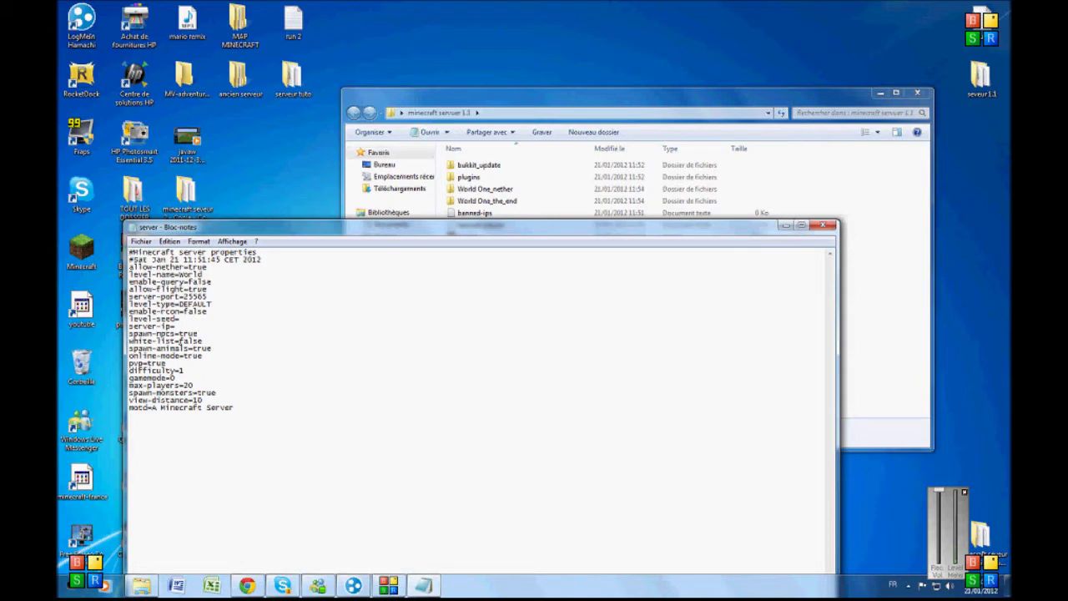
{"action": "left_click", "coordinate": [822, 226]}
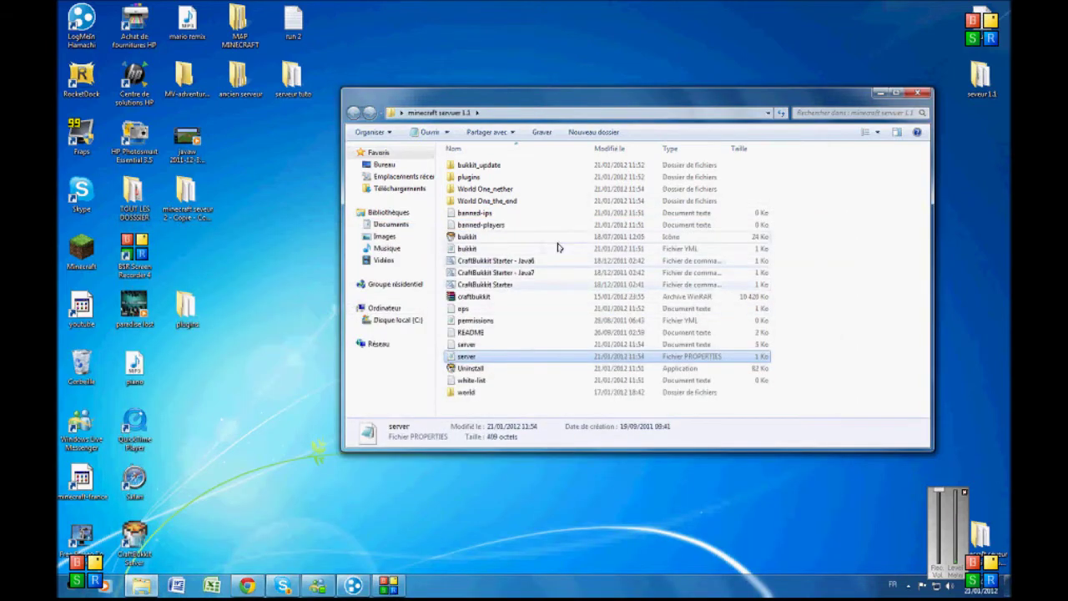
- Examine the contents of the server's plugins folder and return to the minecraft servuer 1.1 folder
{"action": "double_click", "coordinate": [494, 177]}
{"action": "left_click_drag", "start_coordinate": [507, 294], "coordinate": [502, 161]}
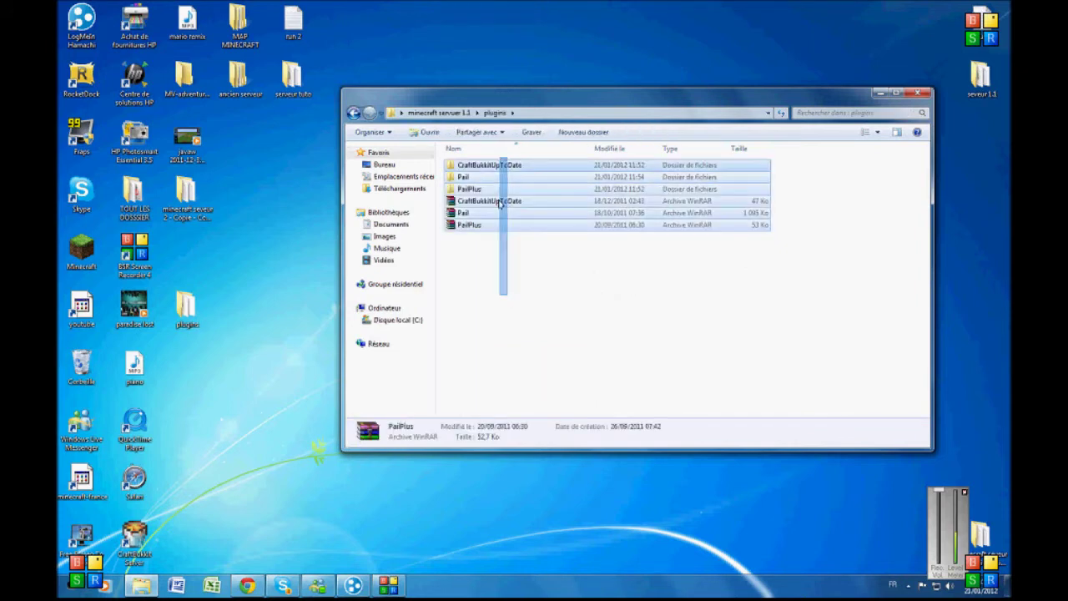
{"action": "left_click", "coordinate": [503, 291]}
{"action": "left_click", "coordinate": [353, 112]}
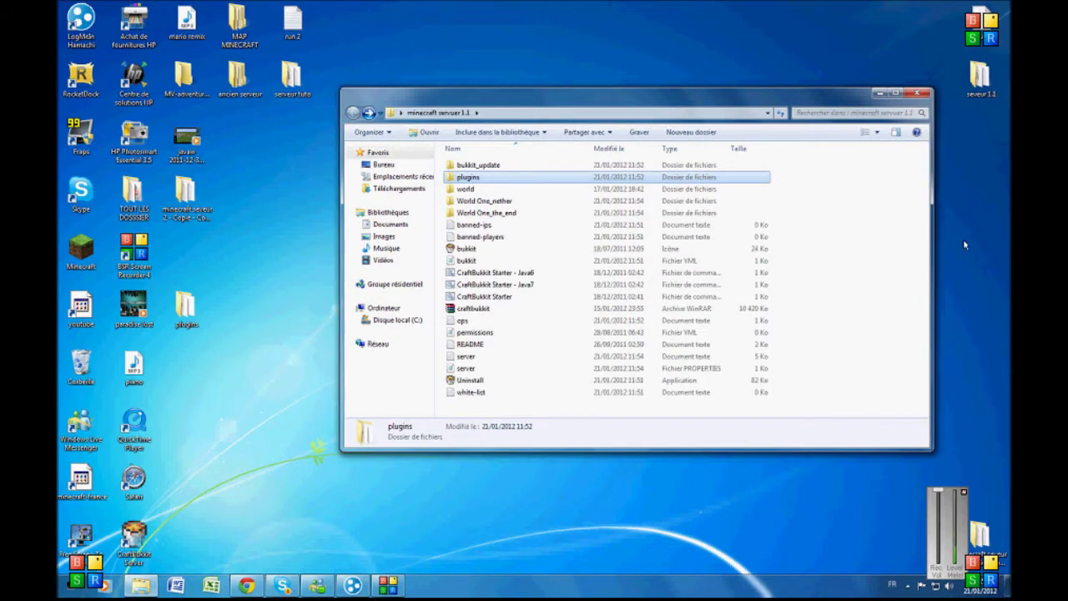
- Minimize the server folder window and rearrange the plugins and minecraft servuer 1.1 folders on the desktop
{"action": "left_click_drag", "start_coordinate": [870, 98], "coordinate": [864, 106]}
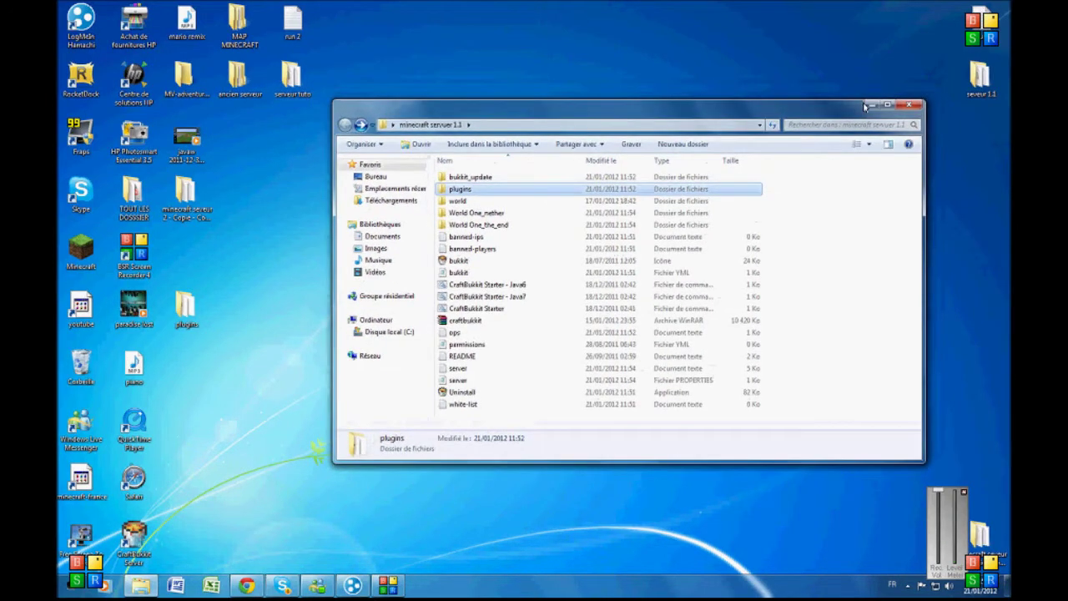
{"action": "left_click", "coordinate": [871, 106]}
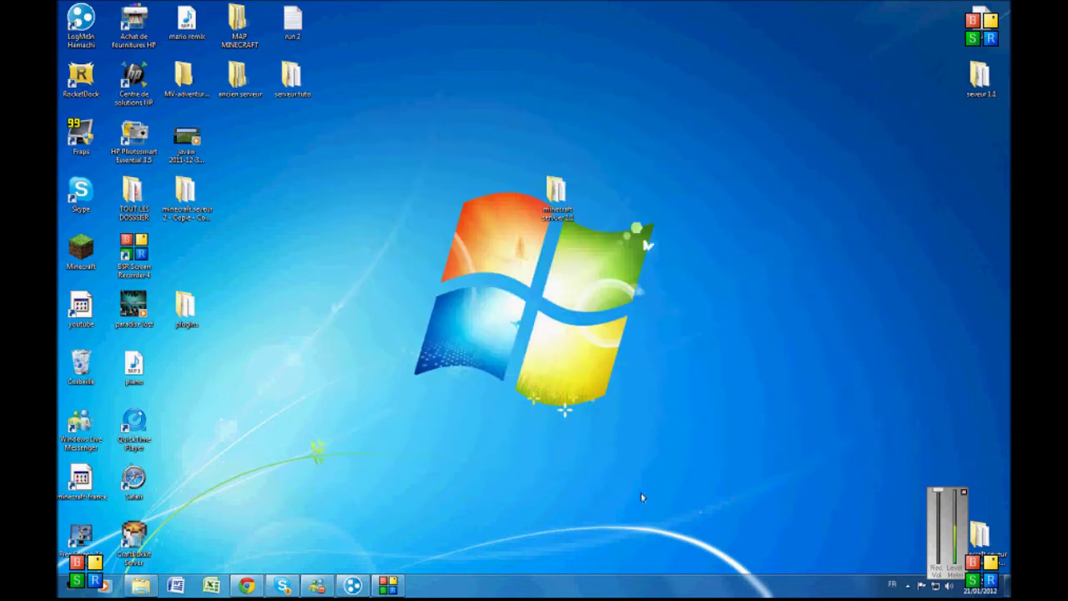
{"action": "left_click_drag", "start_coordinate": [189, 305], "coordinate": [192, 250]}
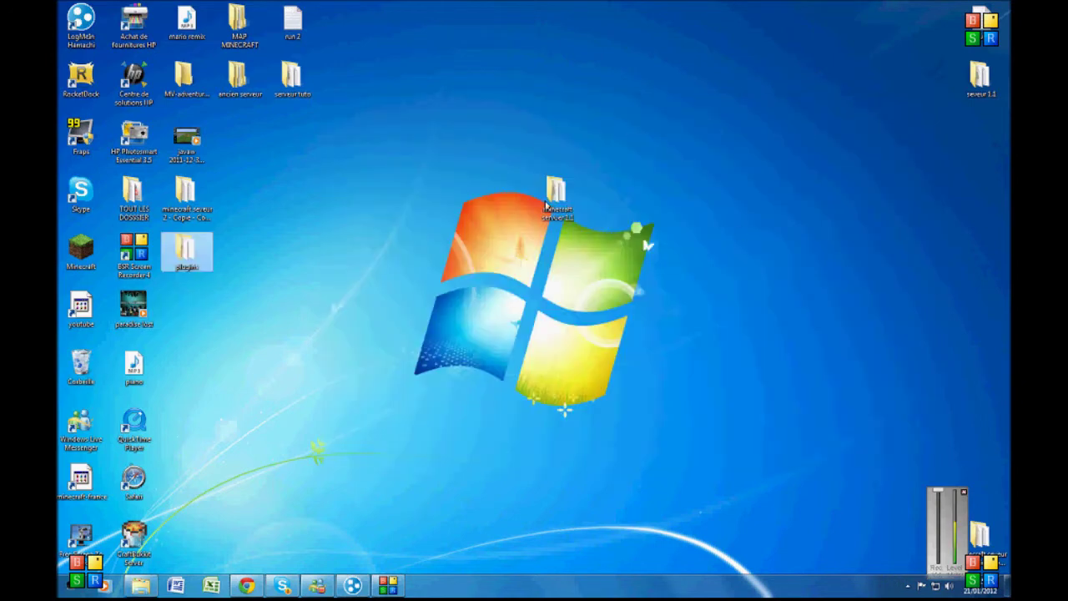
{"action": "left_click", "coordinate": [573, 197]}
{"action": "left_click_drag", "start_coordinate": [560, 193], "coordinate": [610, 80]}
{"action": "left_click_drag", "start_coordinate": [494, 71], "coordinate": [490, 309]}
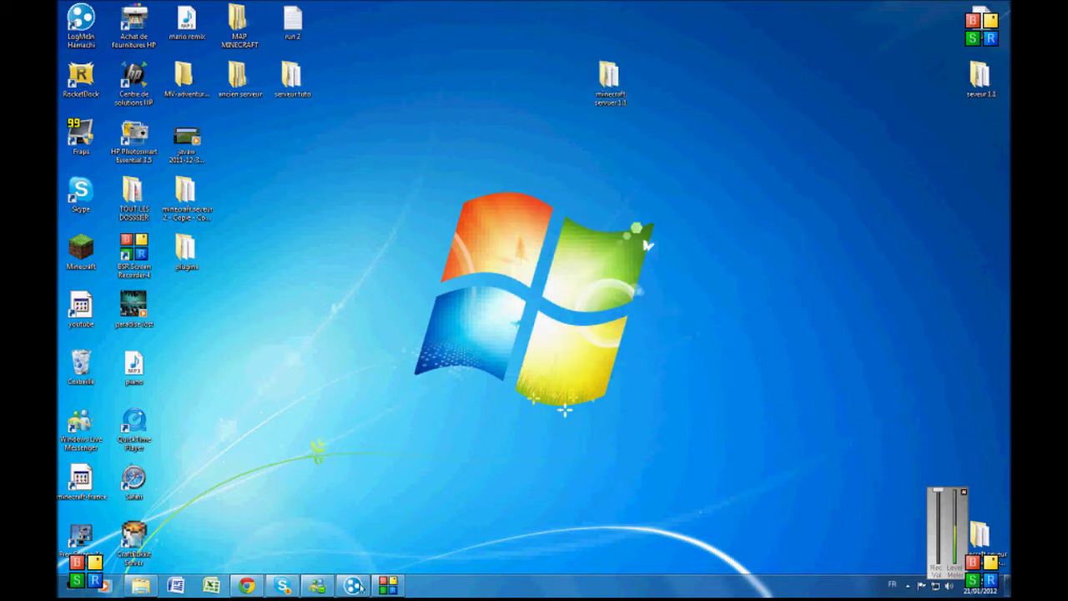
- Bring up LogMeIn Hamachi, examine the options for copying the computer's own IPv4 or IPv6 address, and minimize it
{"action": "left_click", "coordinate": [360, 591]}
{"action": "left_click_drag", "start_coordinate": [860, 115], "coordinate": [626, 223]}
{"action": "left_click", "coordinate": [635, 224]}
{"action": "left_click_drag", "start_coordinate": [431, 284], "coordinate": [618, 412]}
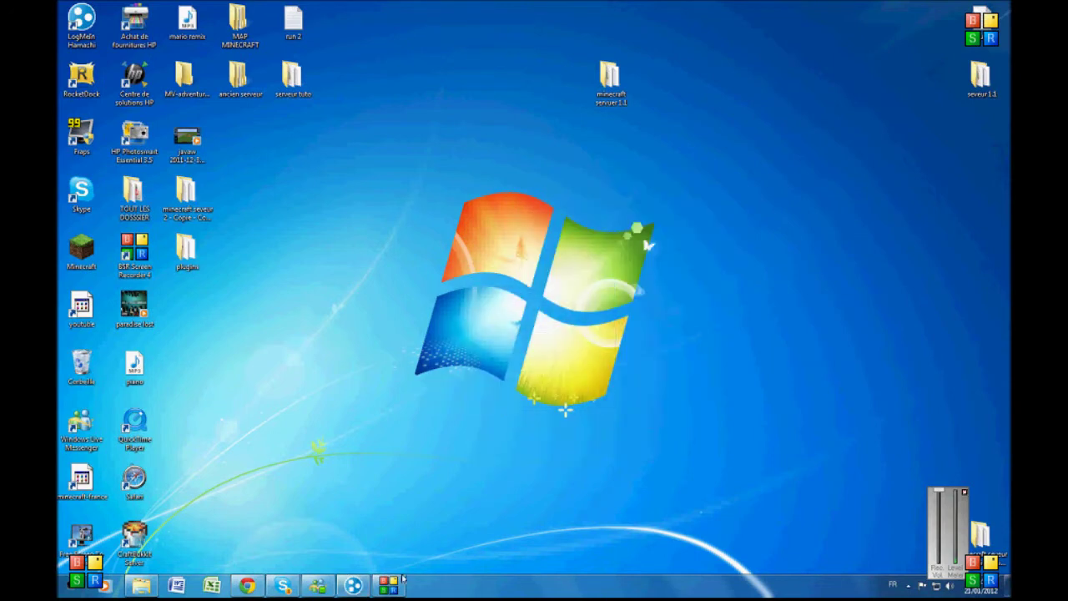
{"action": "left_click", "coordinate": [367, 589]}
{"action": "left_click", "coordinate": [365, 588]}
{"action": "left_click", "coordinate": [364, 587]}
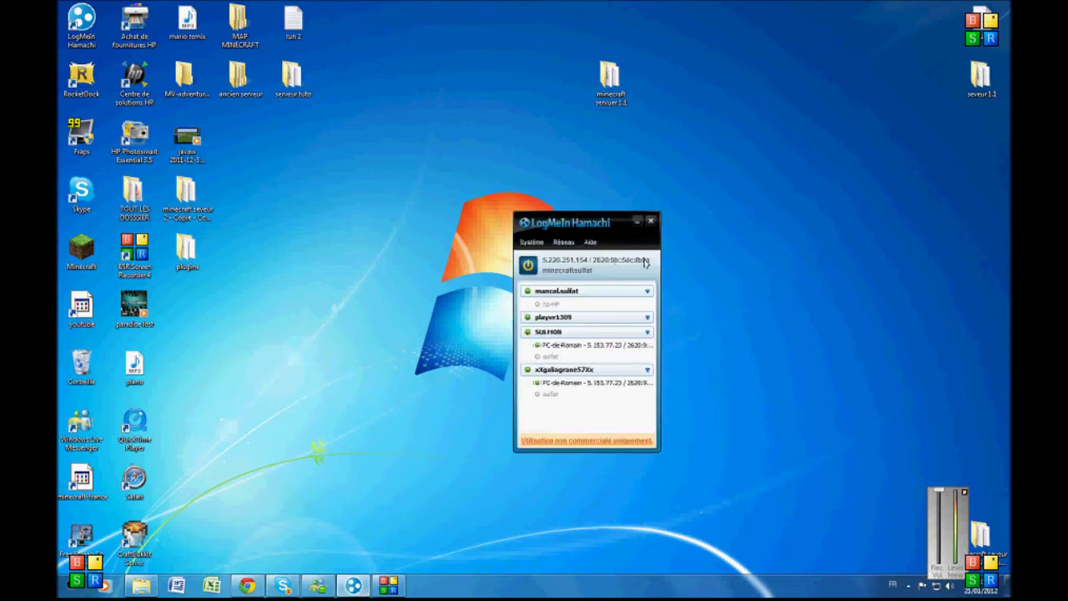
{"action": "right_click", "coordinate": [640, 262]}
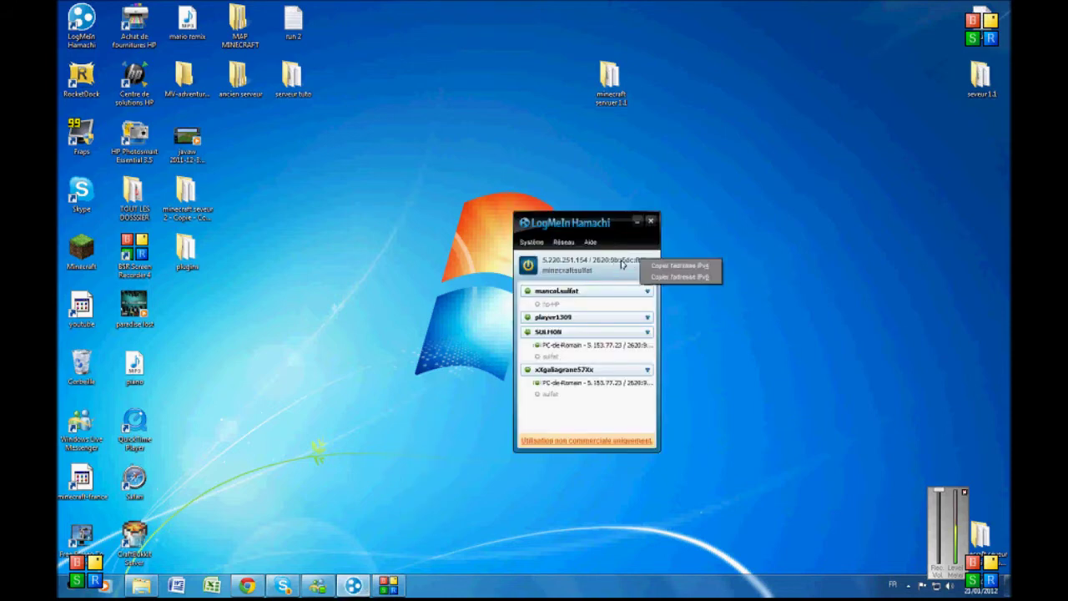
{"action": "left_click", "coordinate": [792, 258]}
{"action": "left_click_drag", "start_coordinate": [615, 226], "coordinate": [657, 182]}
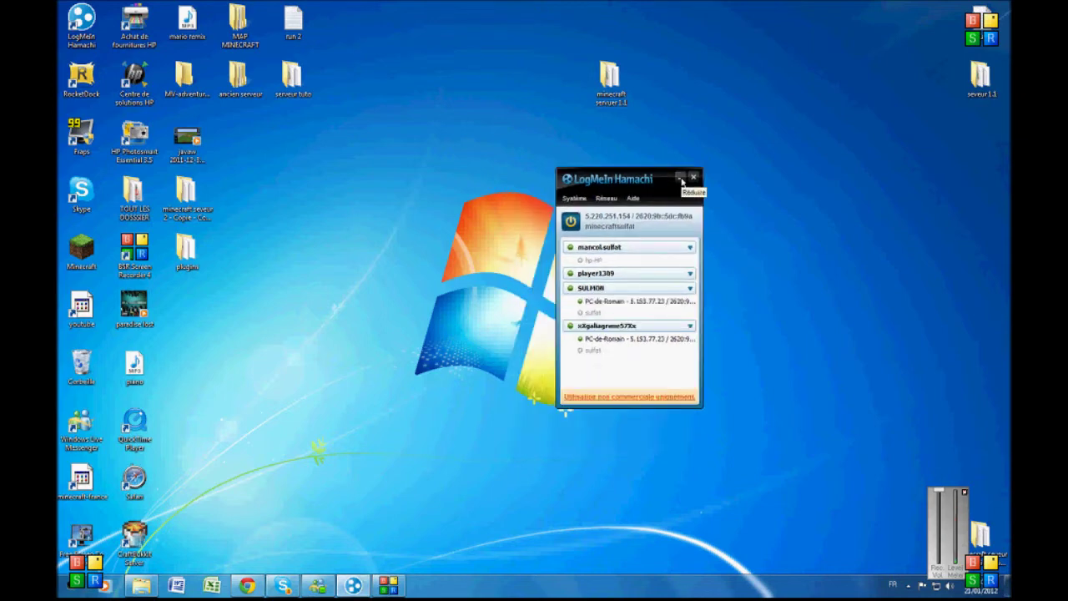
{"action": "left_click", "coordinate": [682, 181]}
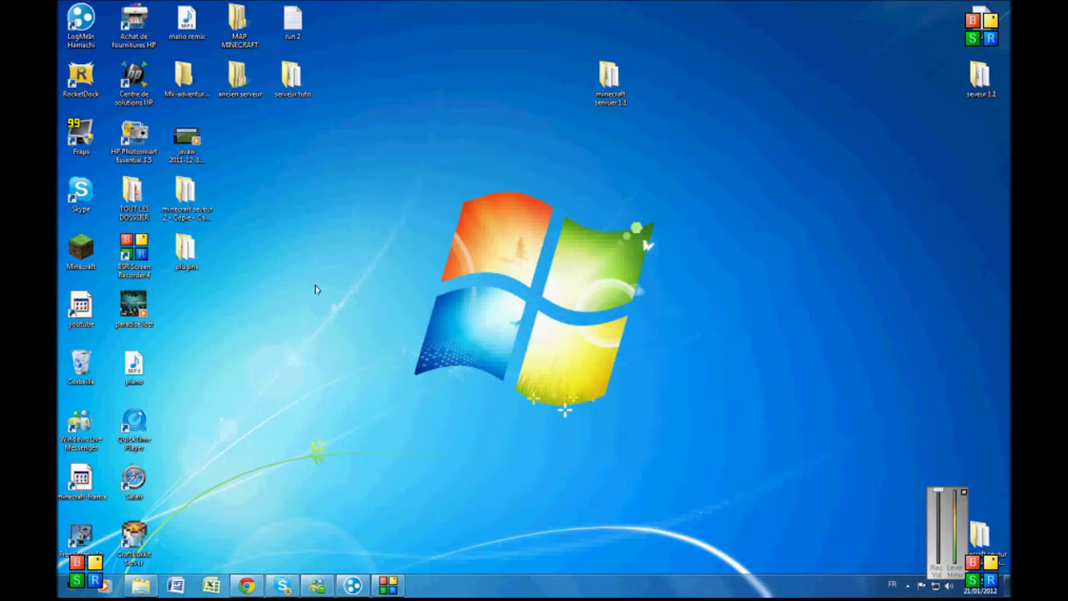
- Launch Minecraft, log in with the remembered account, and bring up the multiplayer server list
{"action": "double_click", "coordinate": [83, 249]}
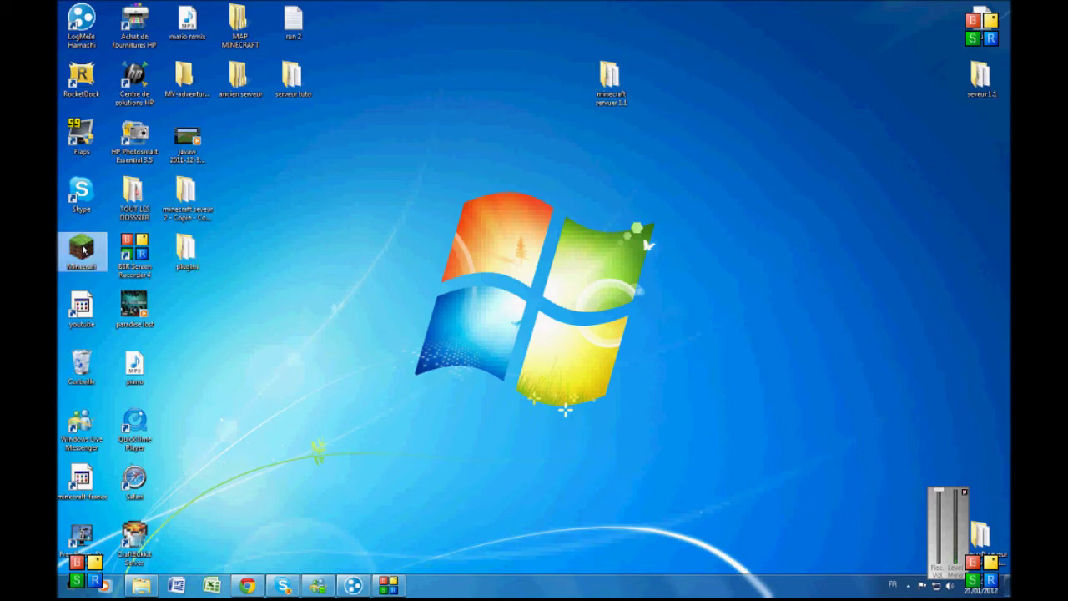
{"action": "left_click", "coordinate": [566, 298]}
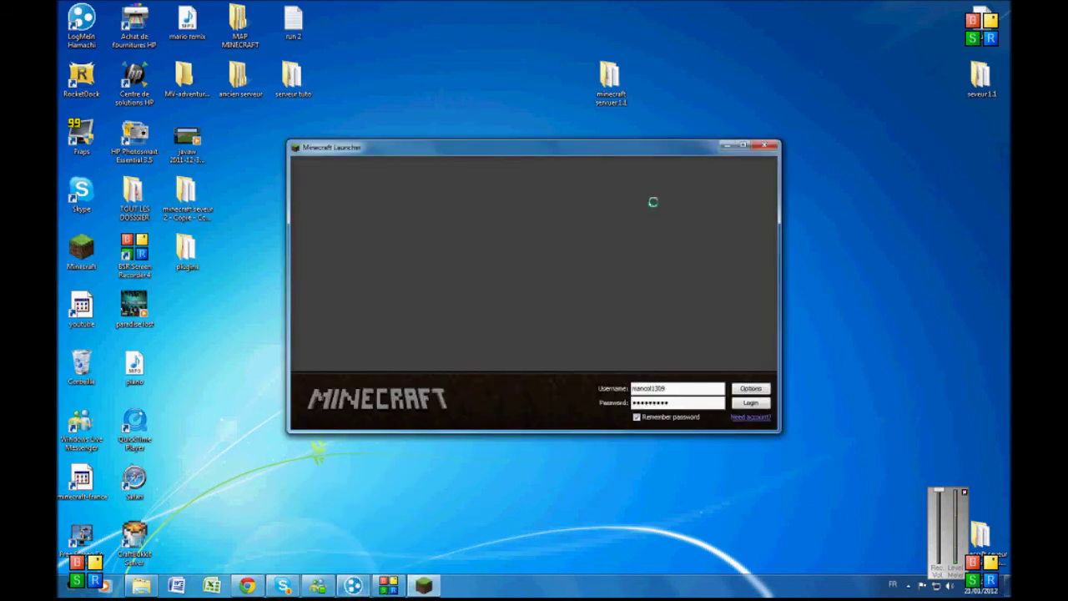
{"action": "left_click_drag", "start_coordinate": [631, 148], "coordinate": [662, 133]}
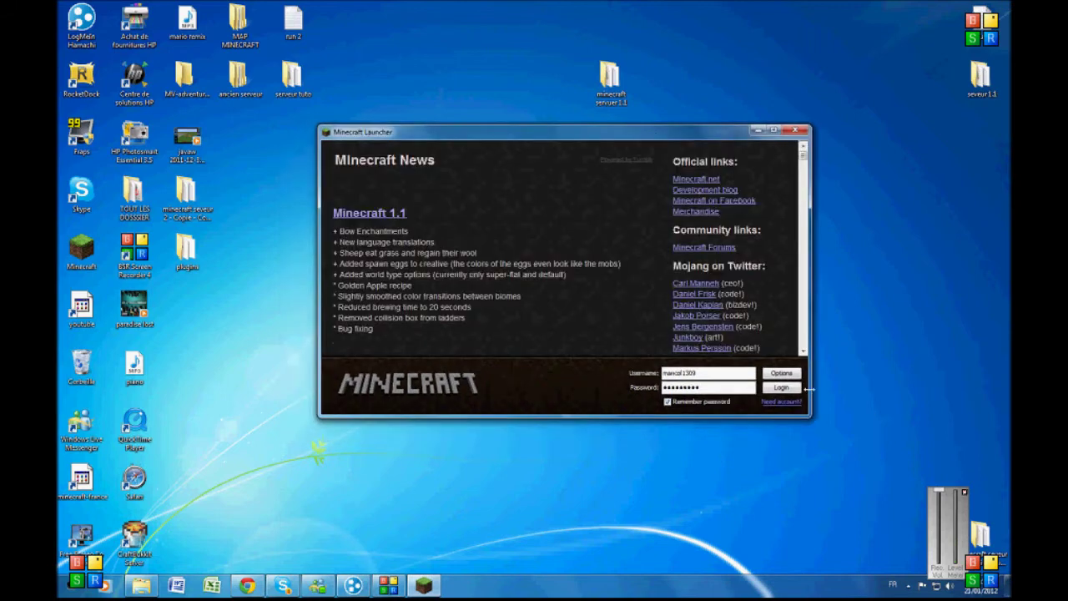
{"action": "left_click", "coordinate": [769, 389]}
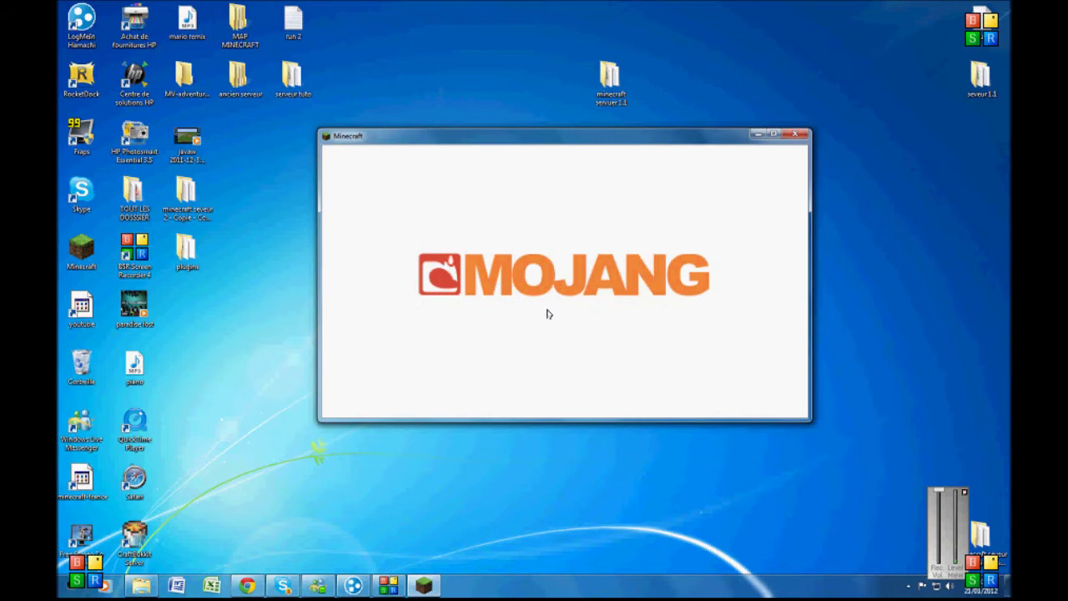
{"action": "left_click", "coordinate": [567, 309]}
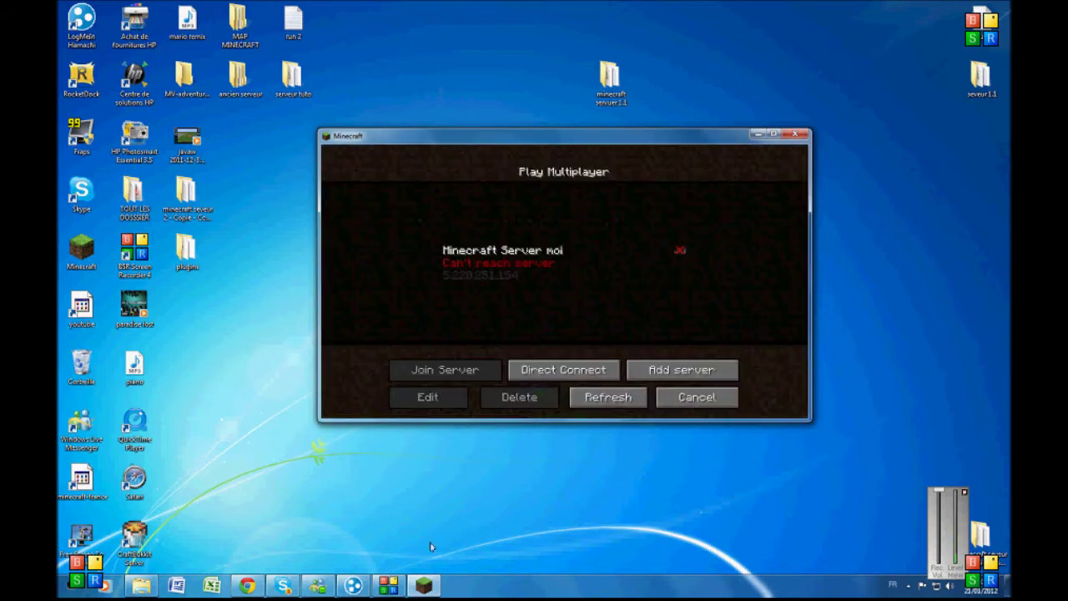
- Start the server with CraftBukkit Starter - Java6 from the minecraft servuer 1.1 folder and minimize its console
{"action": "left_click", "coordinate": [613, 77]}
{"action": "double_click", "coordinate": [613, 76]}
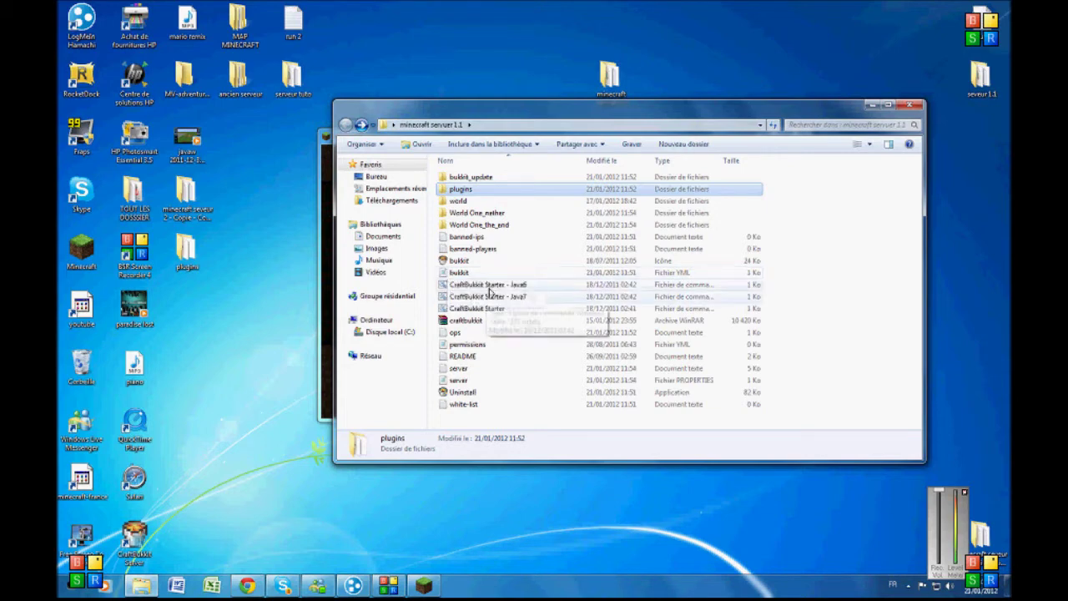
{"action": "left_click", "coordinate": [490, 289]}
{"action": "double_click", "coordinate": [491, 289]}
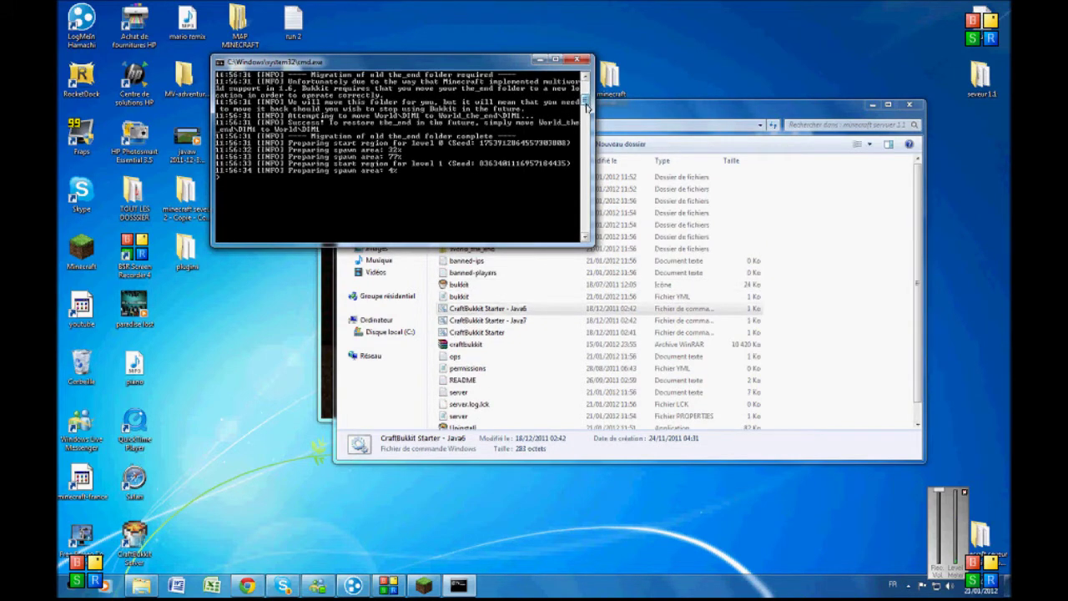
{"action": "left_click", "coordinate": [539, 61]}
- Examine the server folder's world and plugins entries and the plugins folder inside bukkit_update, returning to minecraft servuer 1.1
{"action": "left_click_drag", "start_coordinate": [922, 198], "coordinate": [918, 231]}
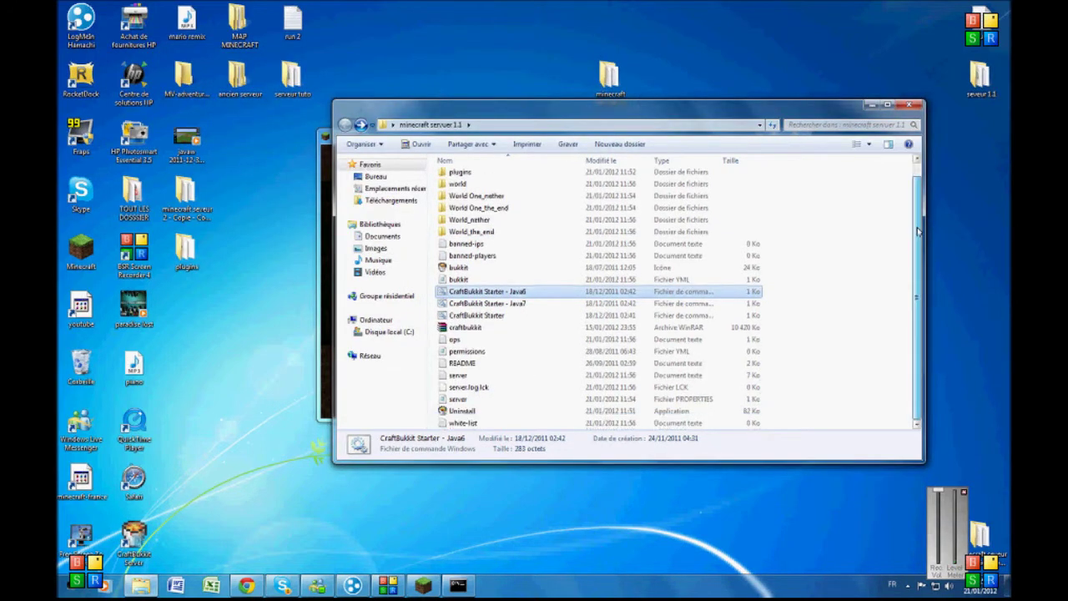
{"action": "left_click", "coordinate": [462, 186]}
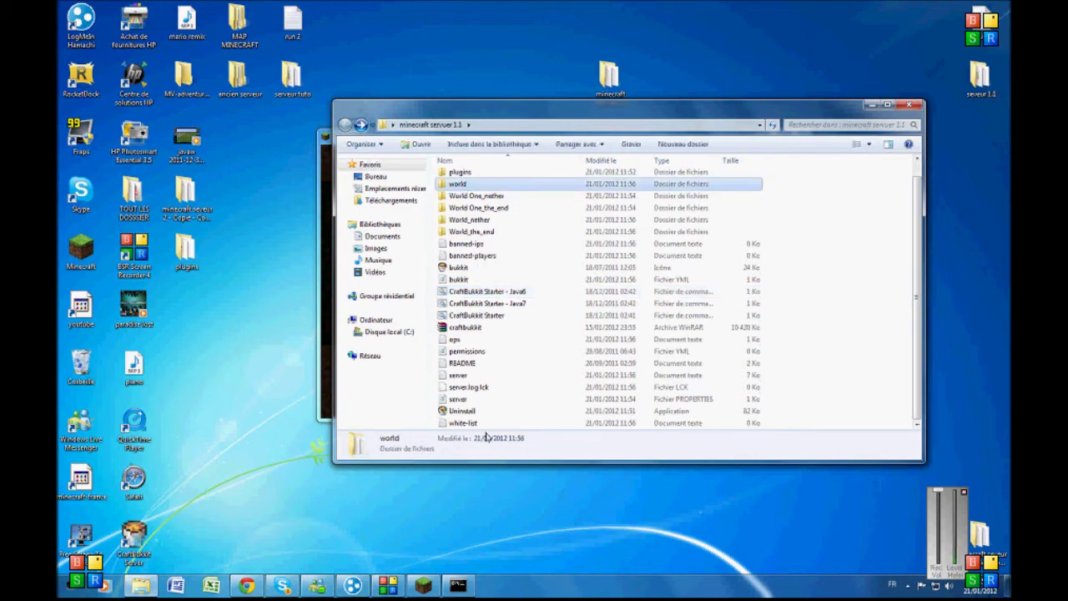
{"action": "mouse_move", "coordinate": [468, 187]}
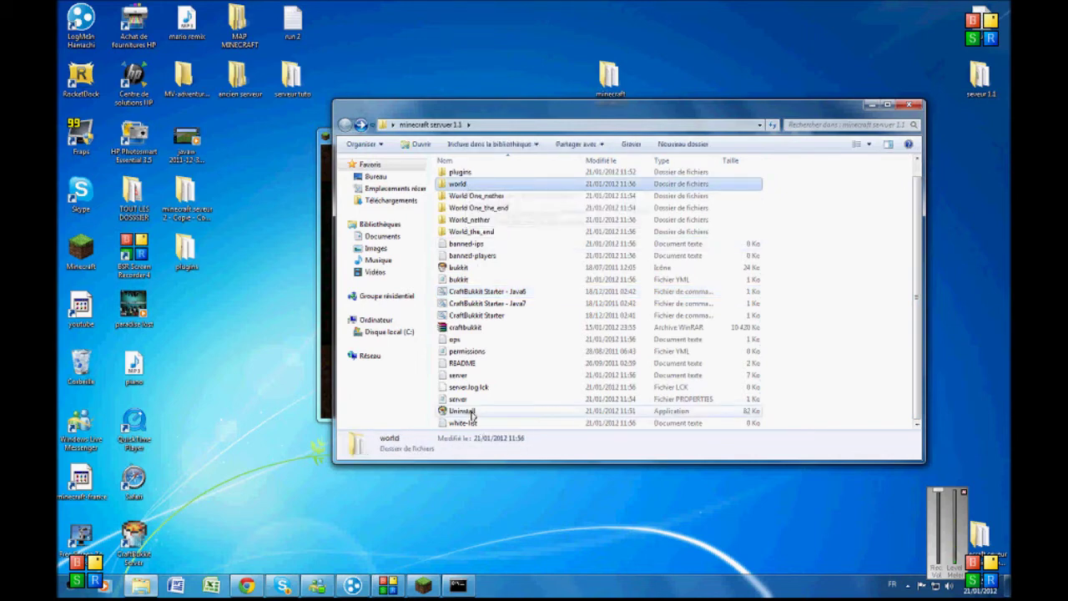
{"action": "mouse_move", "coordinate": [472, 415]}
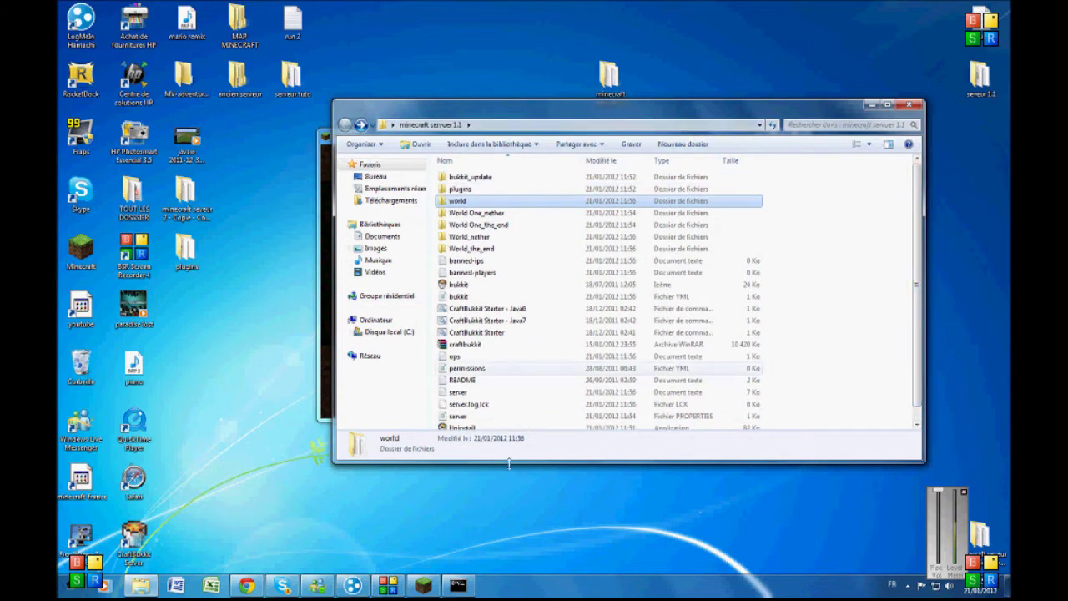
{"action": "double_click", "coordinate": [494, 177]}
{"action": "double_click", "coordinate": [458, 177]}
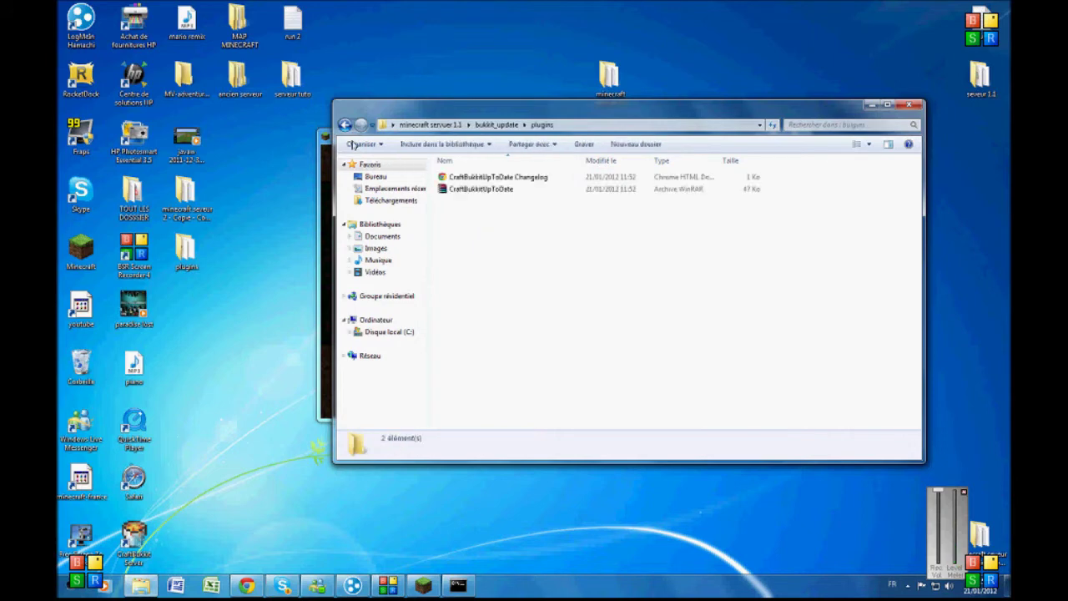
{"action": "left_click", "coordinate": [347, 127]}
{"action": "left_click", "coordinate": [347, 126]}
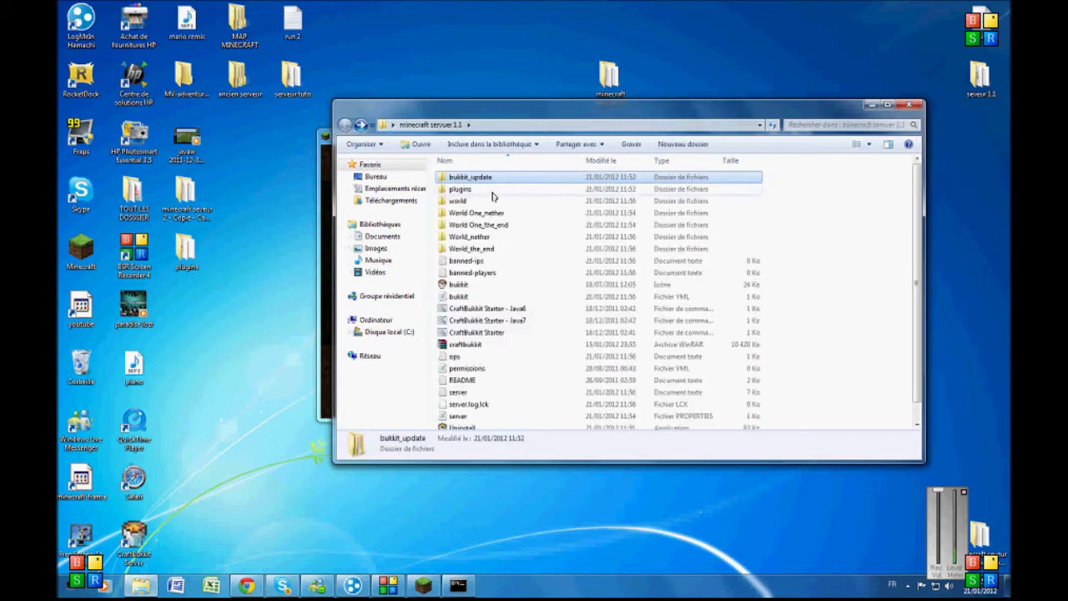
{"action": "left_click", "coordinate": [470, 190]}
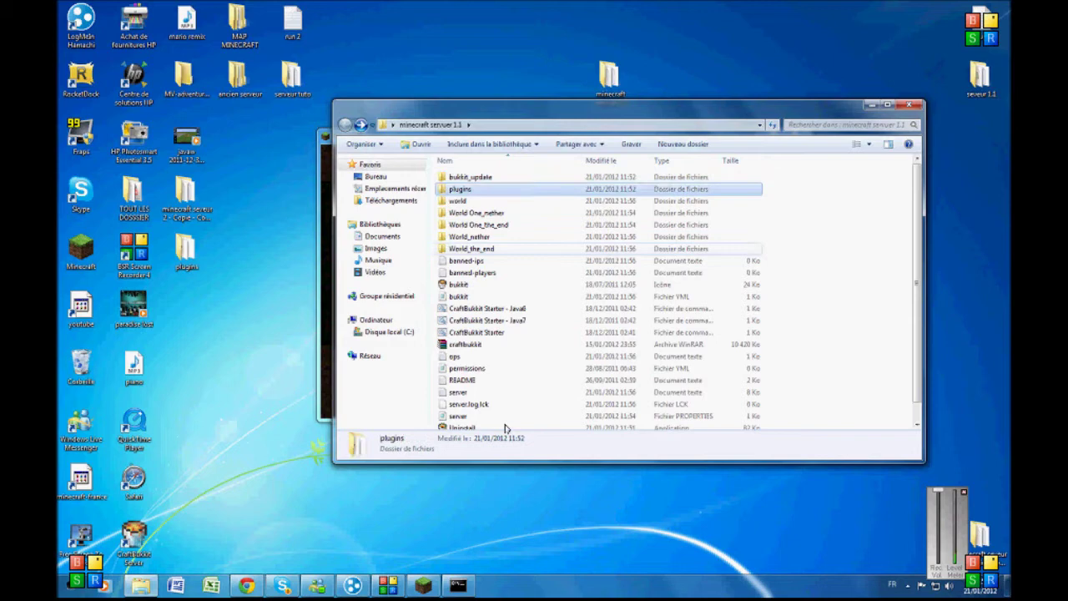
- Check the startup log in the server console and Pail Server Manager, and minimize both windows
{"action": "left_click", "coordinate": [455, 585]}
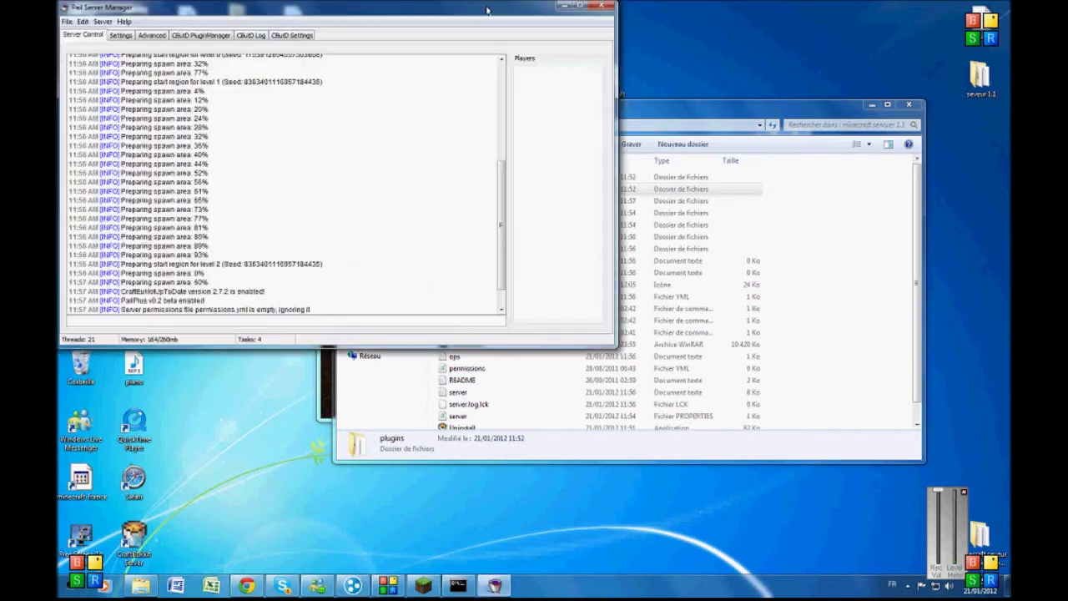
{"action": "left_click_drag", "start_coordinate": [500, 16], "coordinate": [711, 83]}
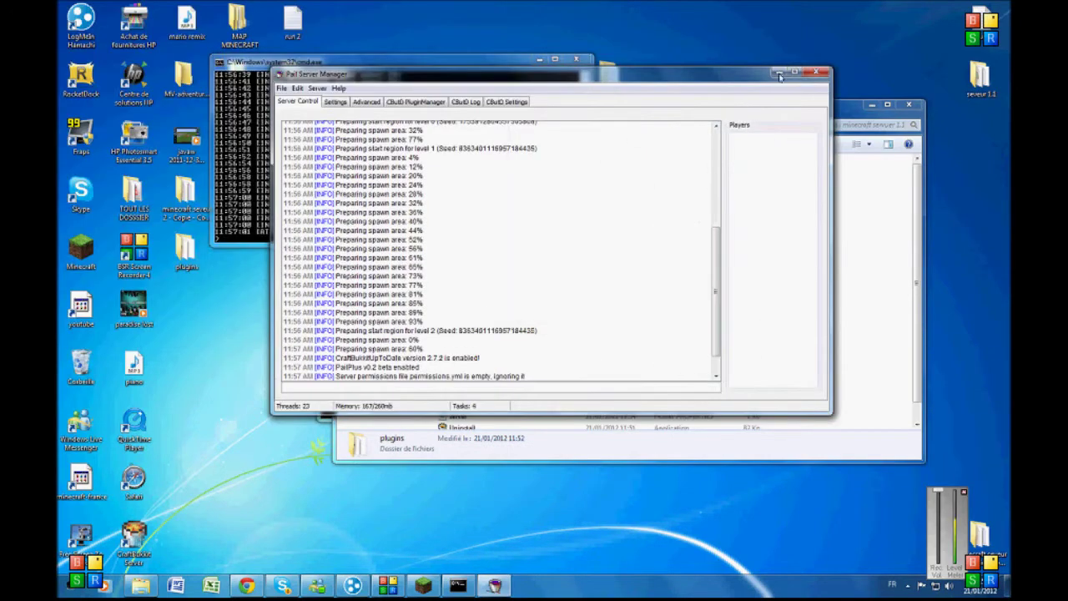
{"action": "left_click", "coordinate": [778, 74]}
{"action": "left_click", "coordinate": [539, 60]}
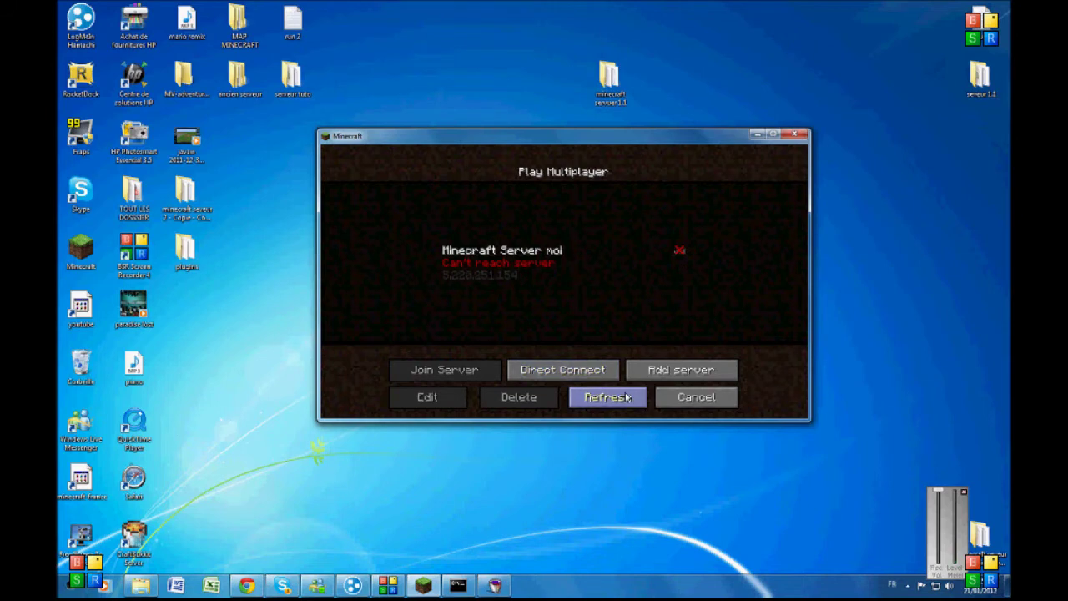
- Refresh the multiplayer server list and join Minecraft Server moi
{"action": "left_click", "coordinate": [607, 396]}
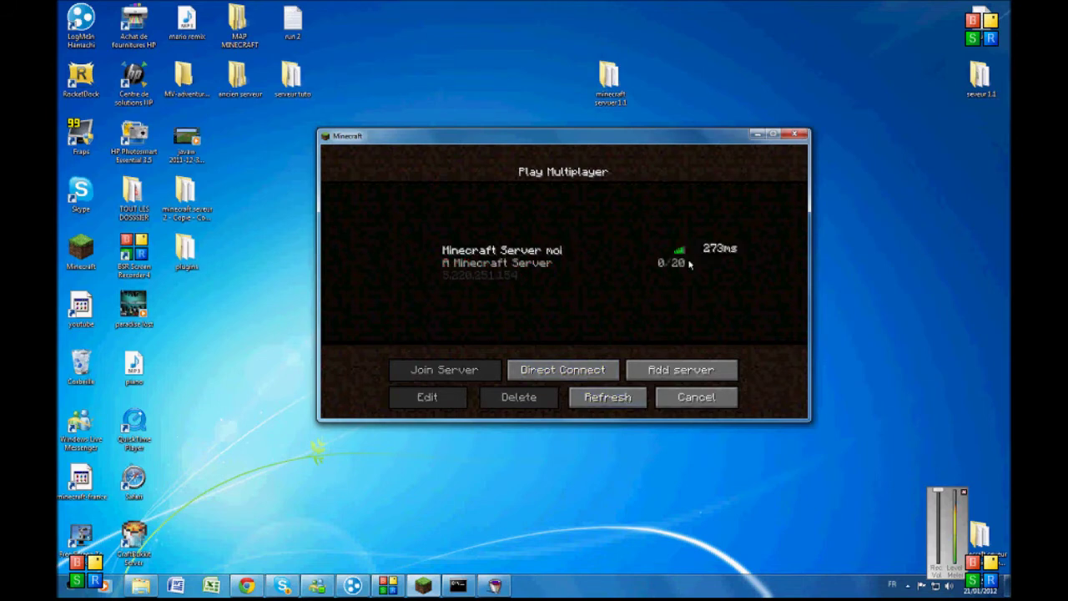
{"action": "left_click", "coordinate": [560, 259]}
{"action": "left_click", "coordinate": [446, 371]}
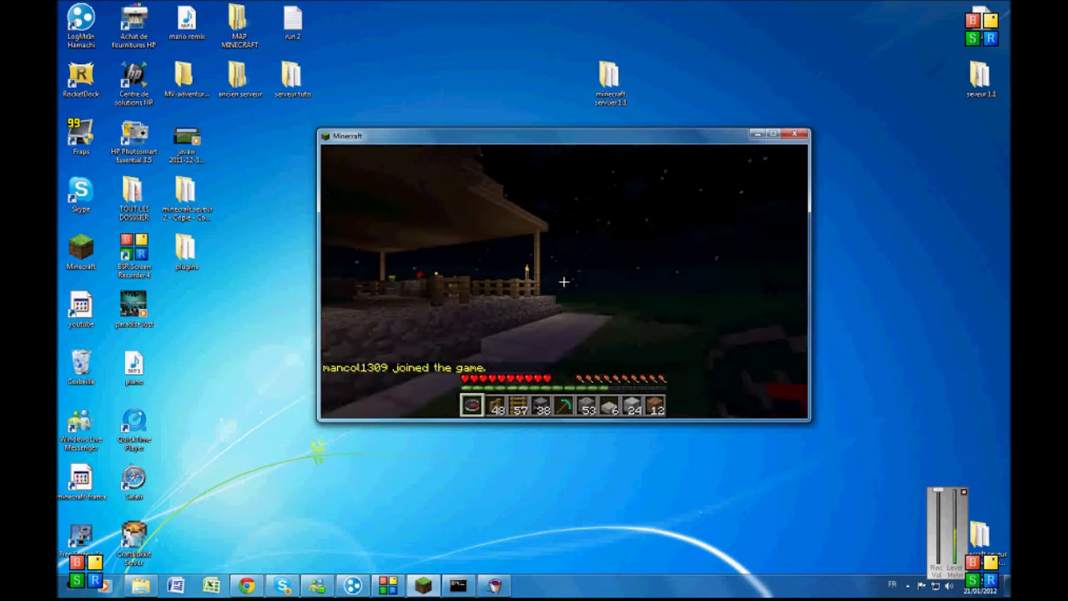
- Look through the character's inventory and explore the custom world around the spawn area
{"action": "key", "text": "e"}
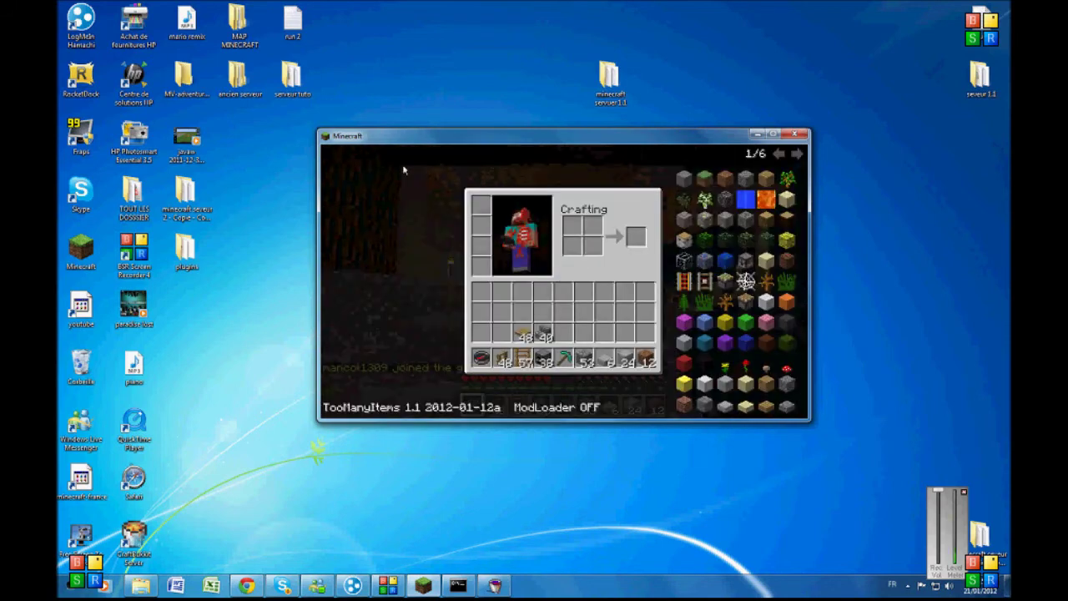
{"action": "key", "text": "e"}
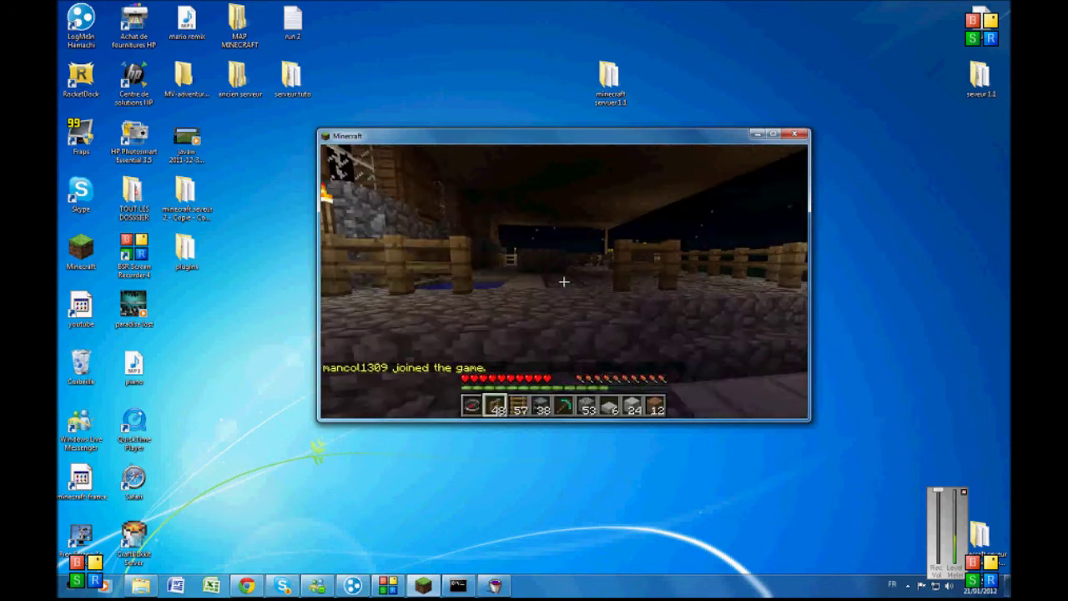
{"action": "scroll", "coordinate": [563, 282], "scroll_direction": "down", "scroll_amount": 2}
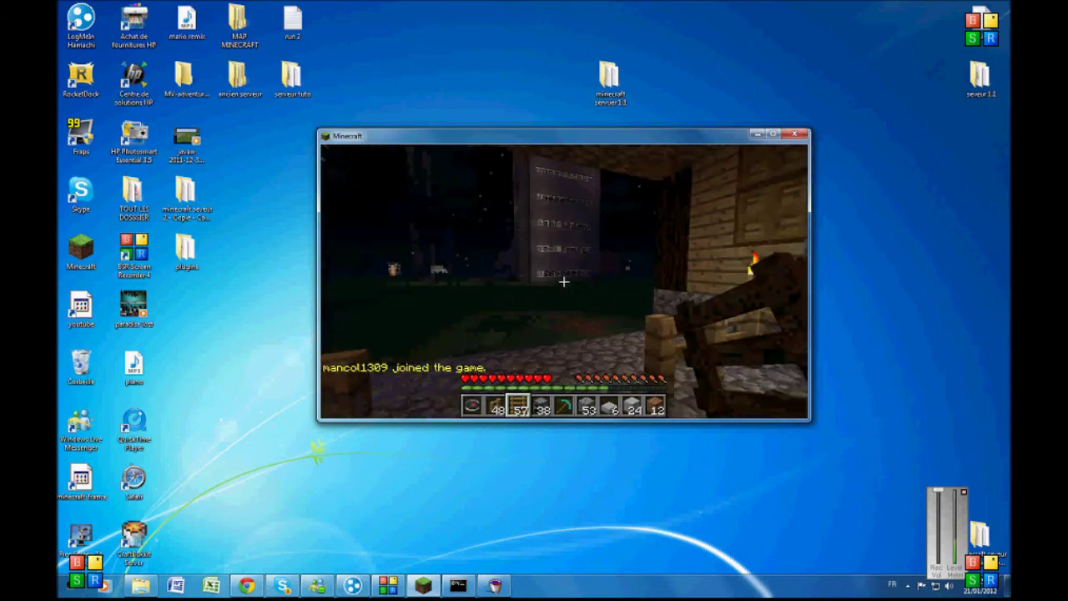
{"action": "scroll", "coordinate": [563, 282], "scroll_direction": "up", "scroll_amount": 2}
{"action": "scroll", "coordinate": [563, 282], "scroll_direction": "down", "scroll_amount": 2}
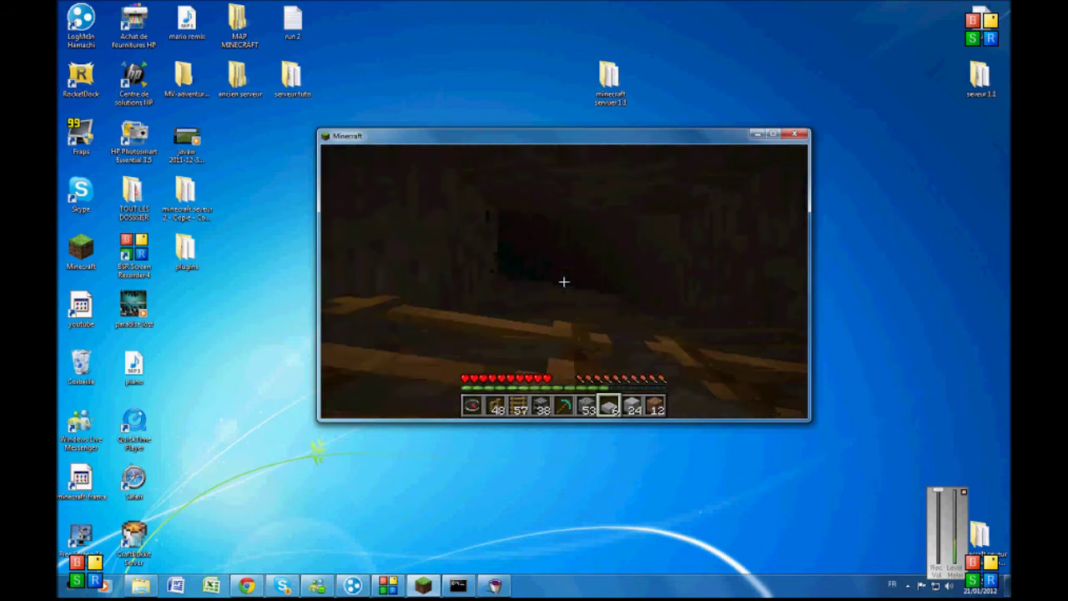
- Pause the game, maximize the Minecraft window, and resume playing
{"action": "key", "text": "Escape"}
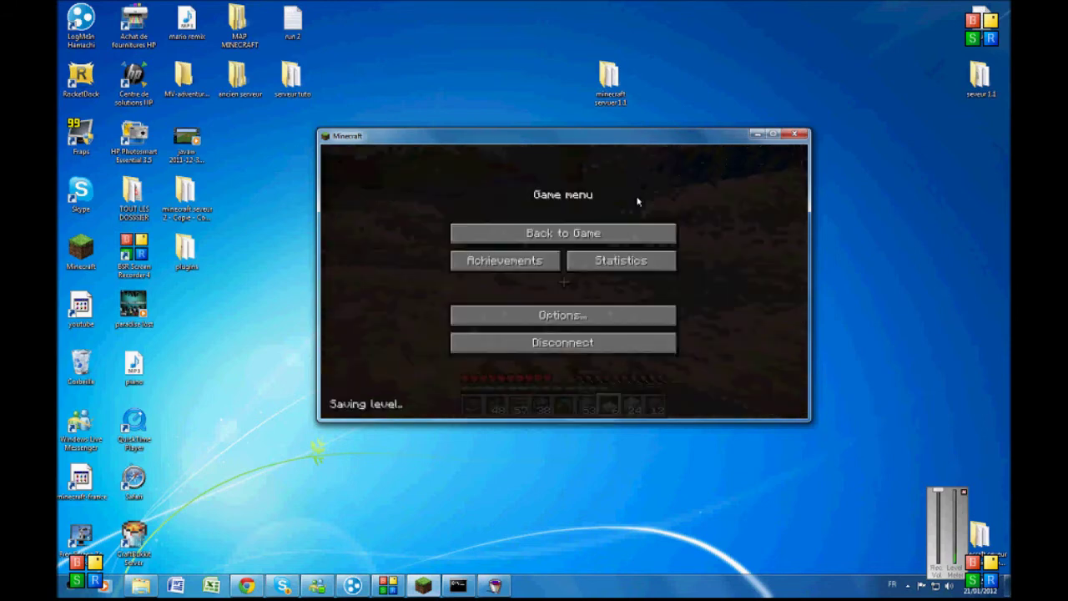
{"action": "left_click", "coordinate": [774, 134]}
{"action": "left_click", "coordinate": [534, 189]}
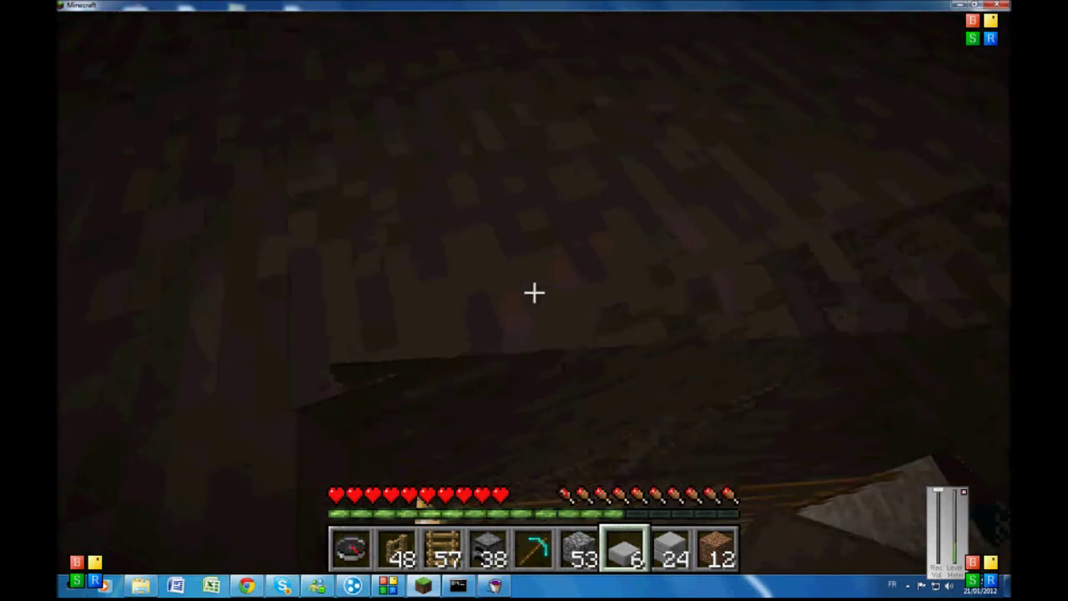
- Break a block with the diamond pickaxe and place a cobblestone block from the hotbar
{"action": "key", "text": "5"}
{"action": "left_click", "coordinate": [534, 292]}
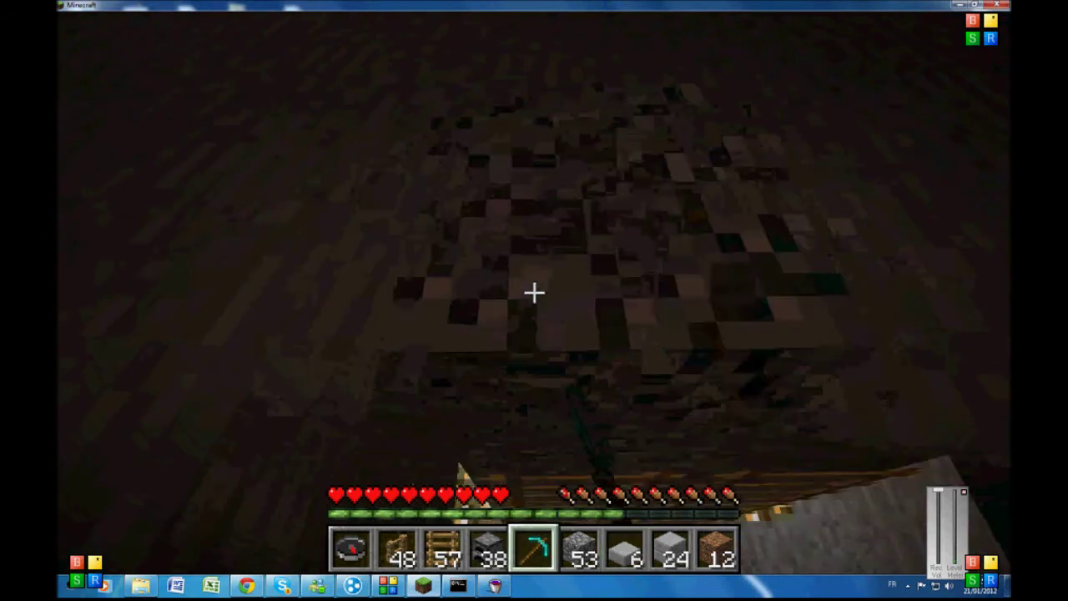
{"action": "key", "text": "8"}
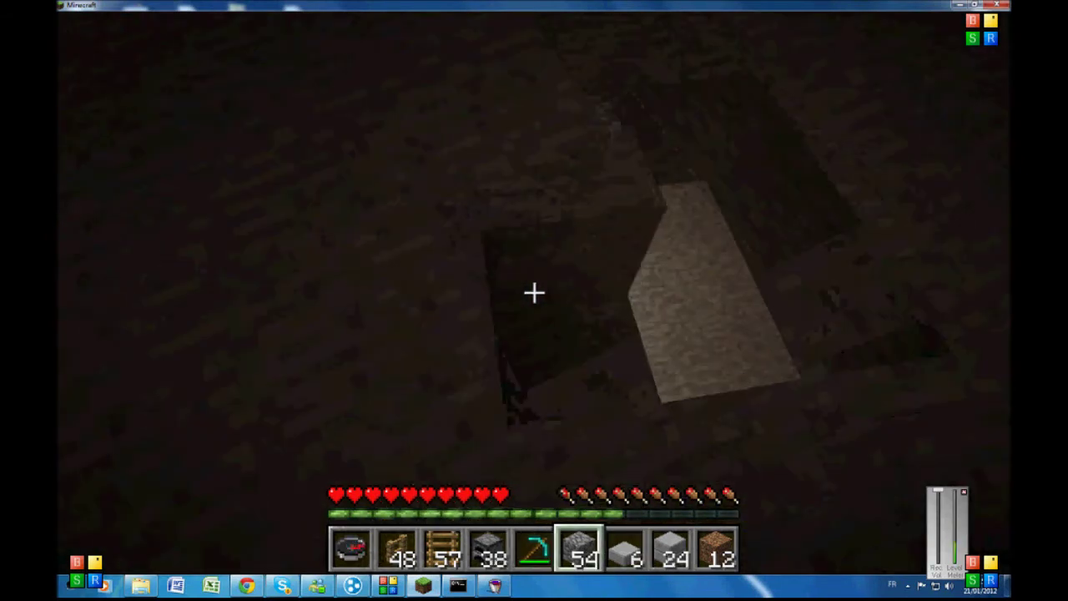
{"action": "key", "text": "6"}
{"action": "right_click", "coordinate": [534, 293]}
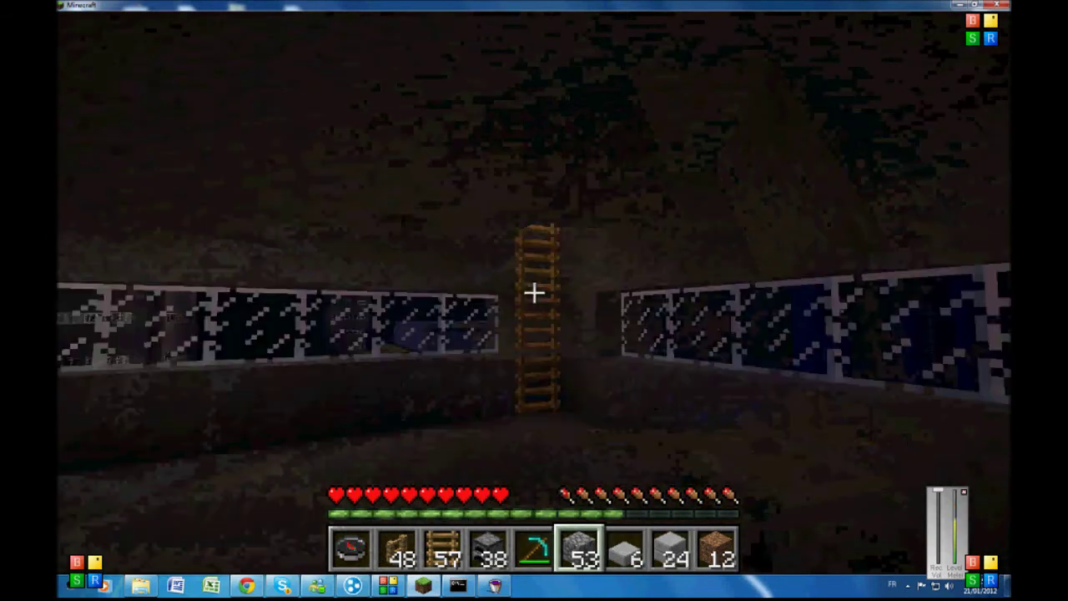
- Climb the ladders up through the dark tower to the stone room with the cakes
{"action": "key", "text": "w"}
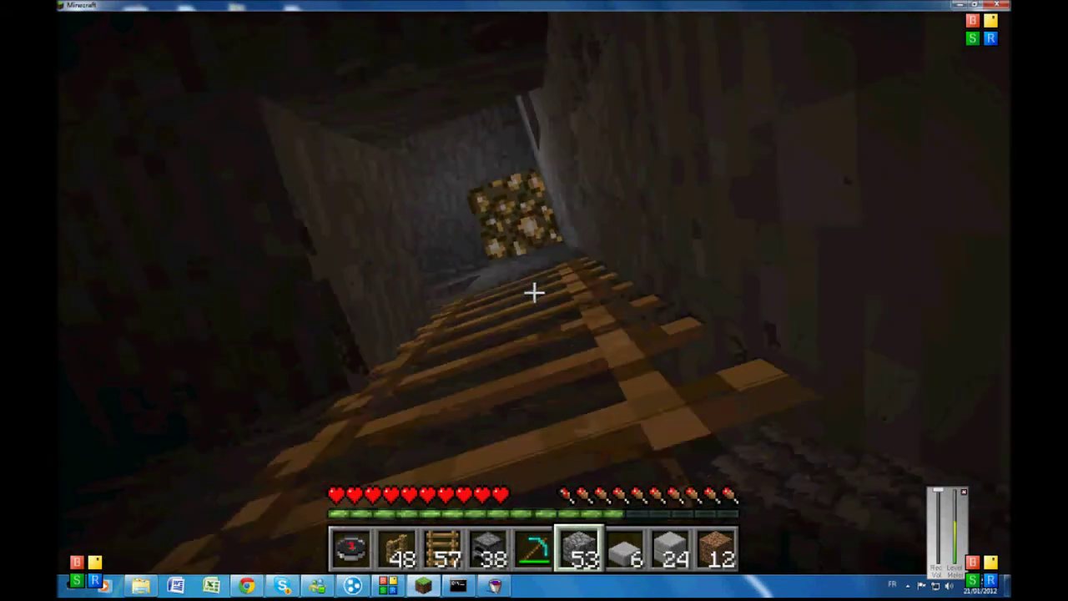
{"action": "key", "text": "w"}
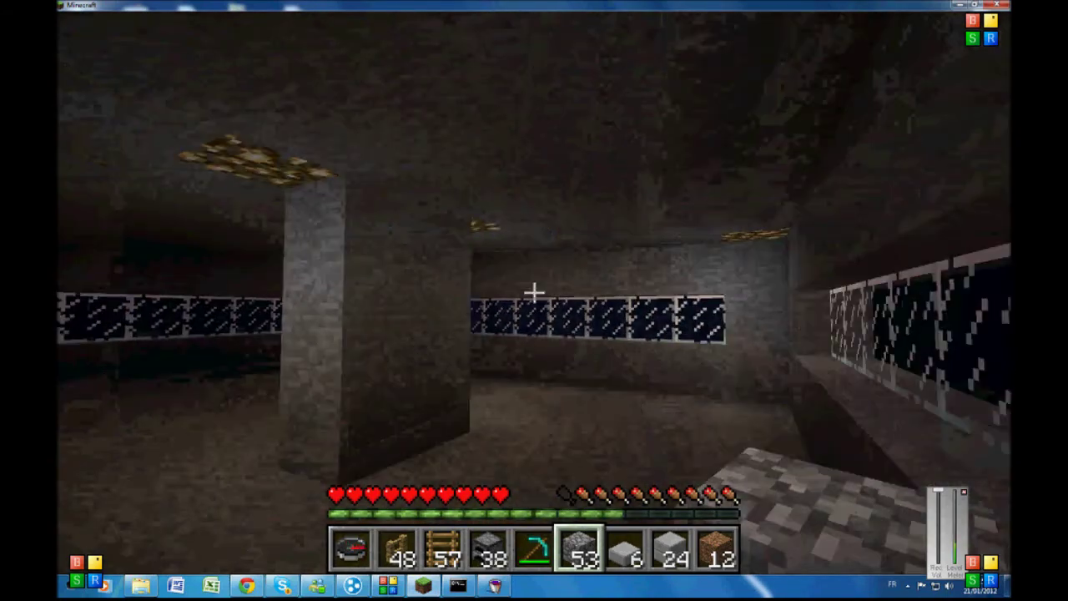
{"action": "key", "text": "w"}
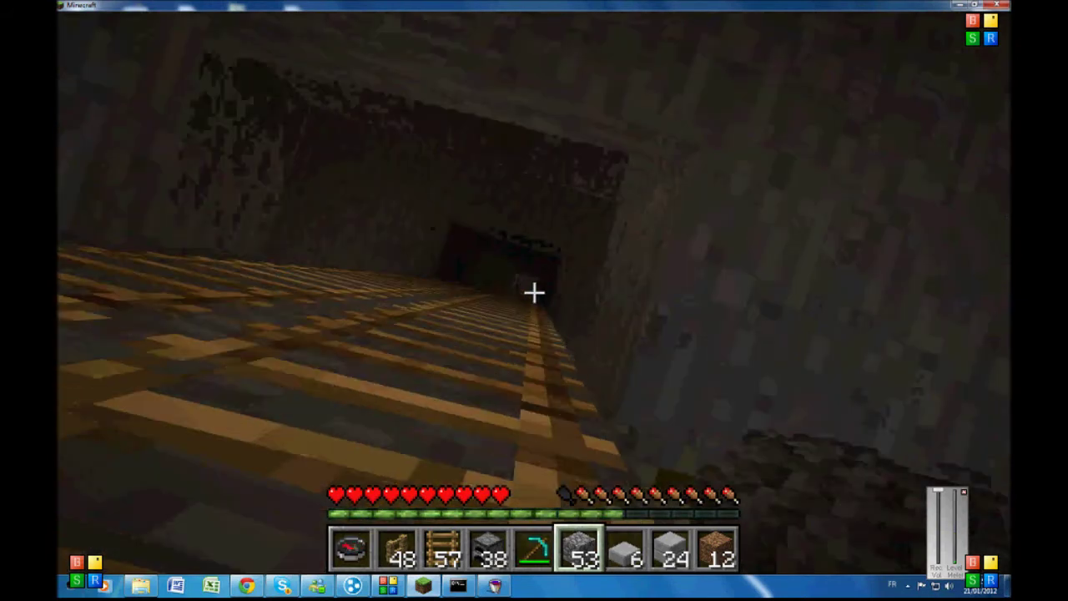
{"action": "key", "text": "w"}
{"action": "key", "text": "1"}
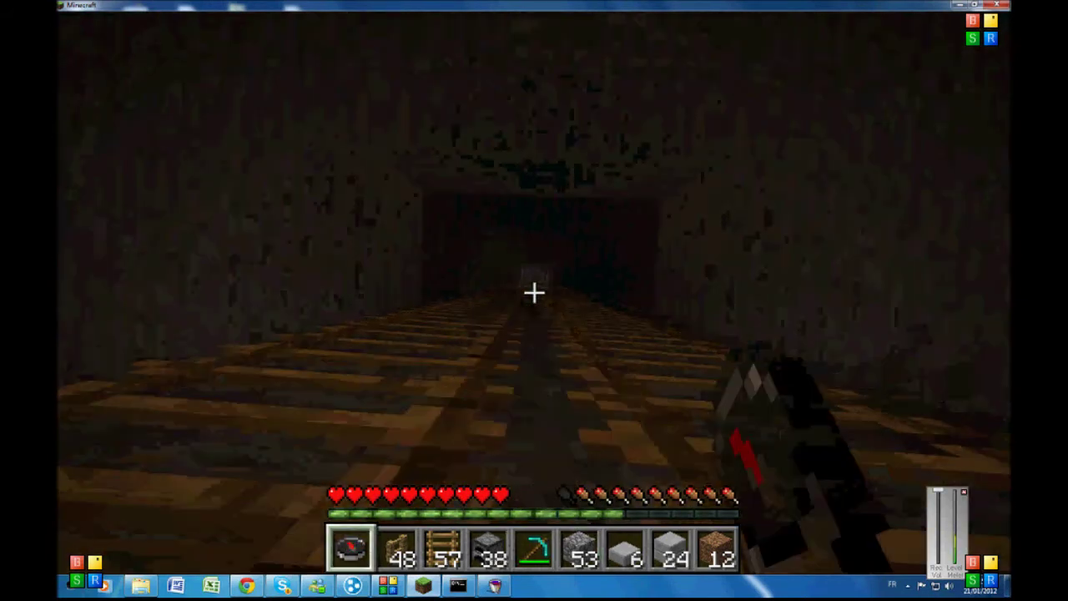
{"action": "key", "text": "w"}
{"action": "key", "text": "4"}
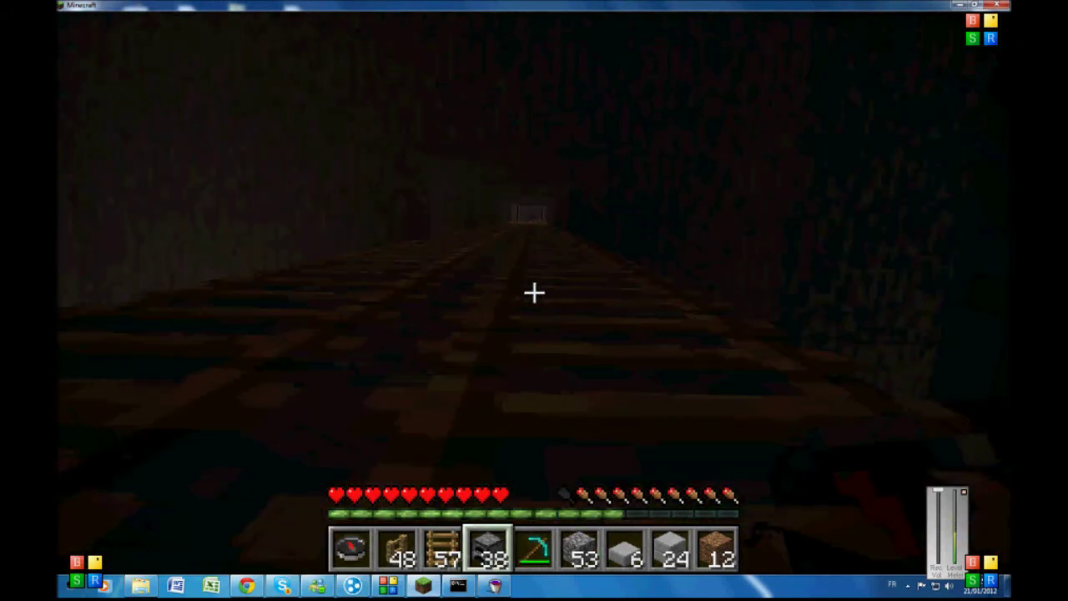
{"action": "key", "text": "w"}
{"action": "key", "text": "5"}
{"action": "key", "text": "7"}
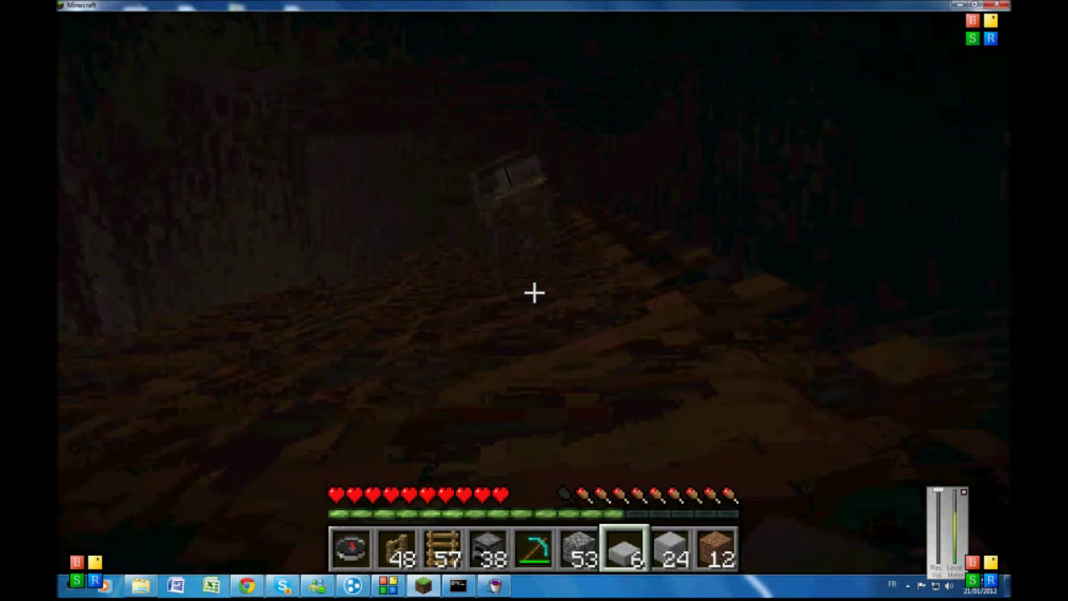
{"action": "key", "text": "6"}
{"action": "key", "text": "w"}
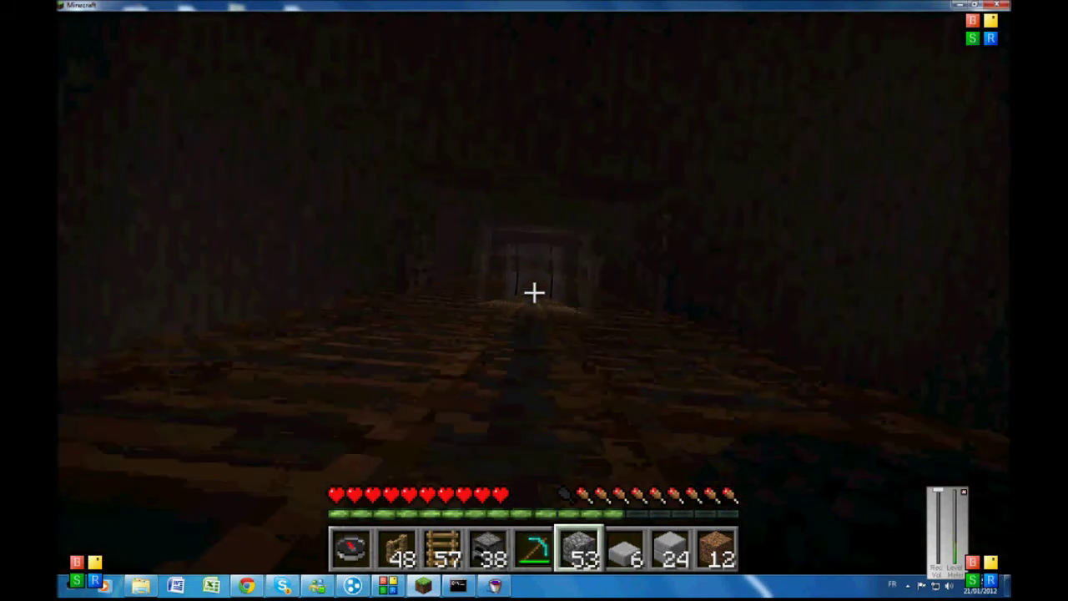
{"action": "key", "text": "w"}
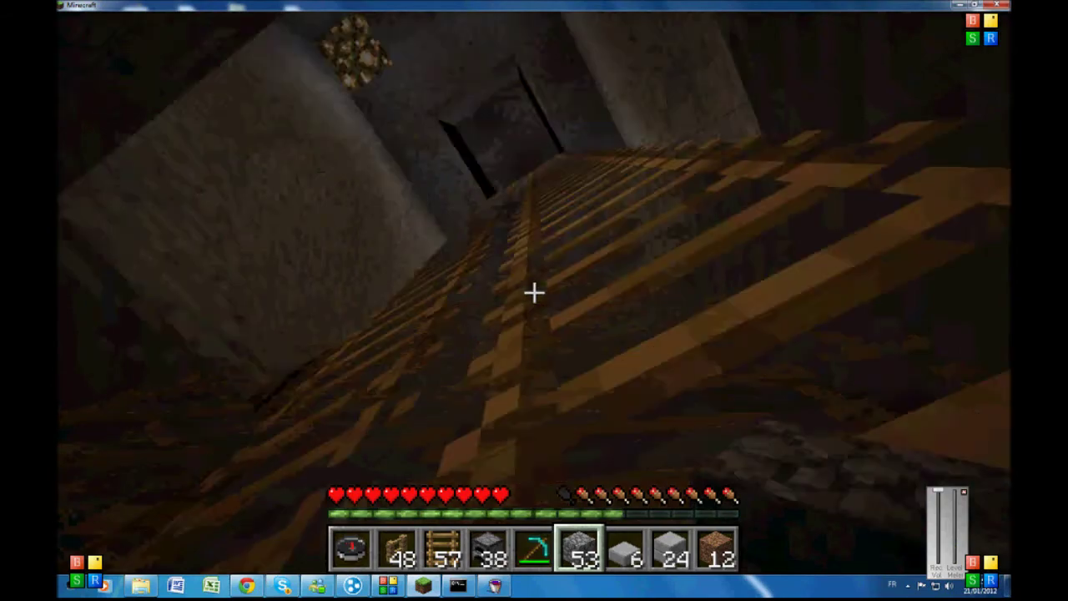
{"action": "key", "text": "w"}
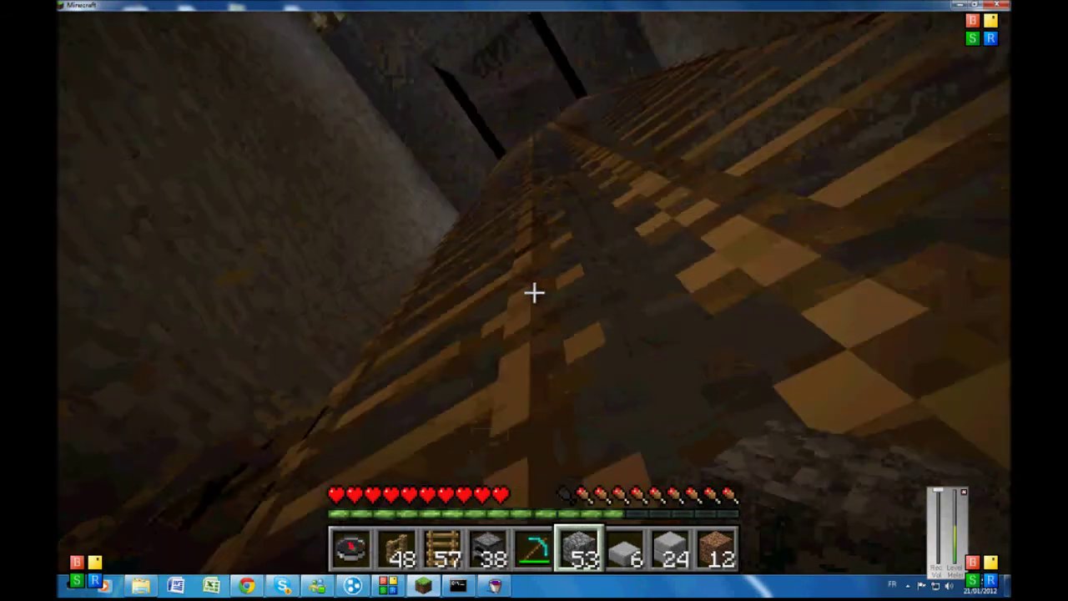
{"action": "key", "text": "w"}
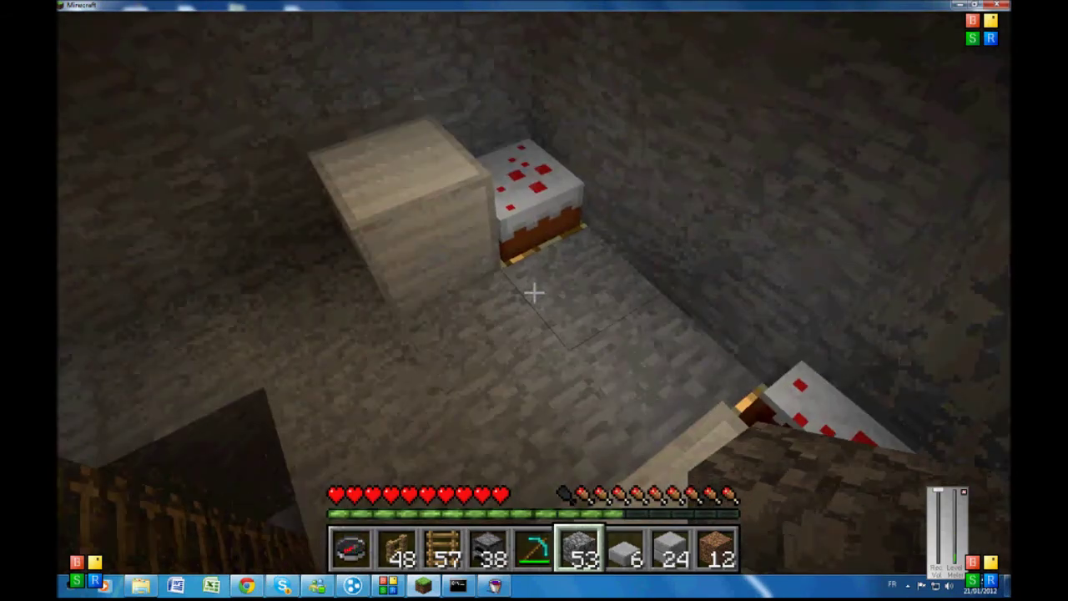
- Browse the TooManyItems pages in the inventory and add a bed to the character's items
{"action": "key", "text": "e"}
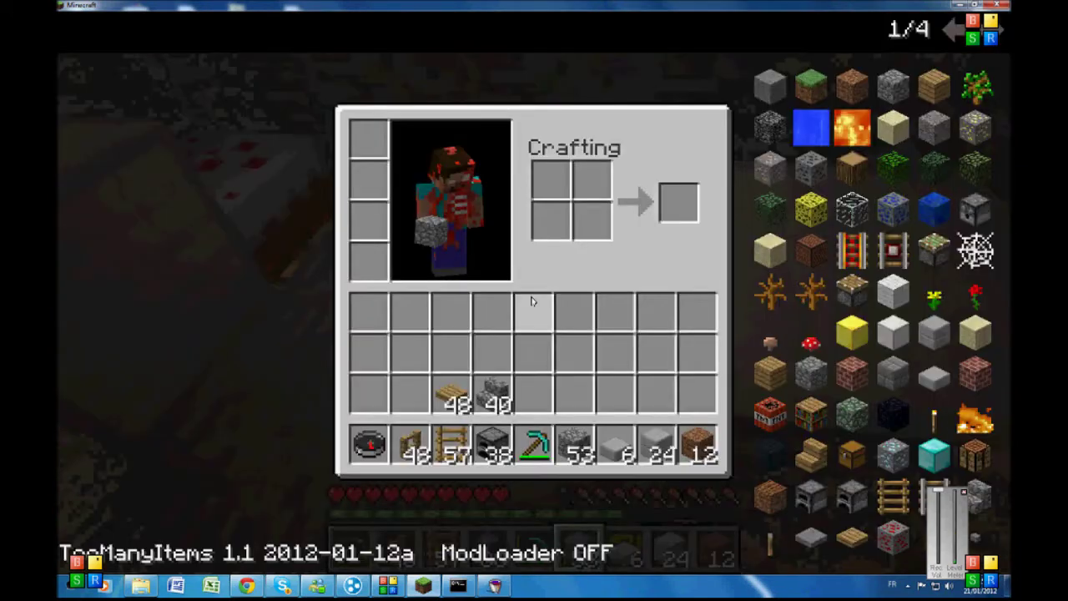
{"action": "scroll", "coordinate": [872, 309], "scroll_direction": "down", "scroll_amount": 1}
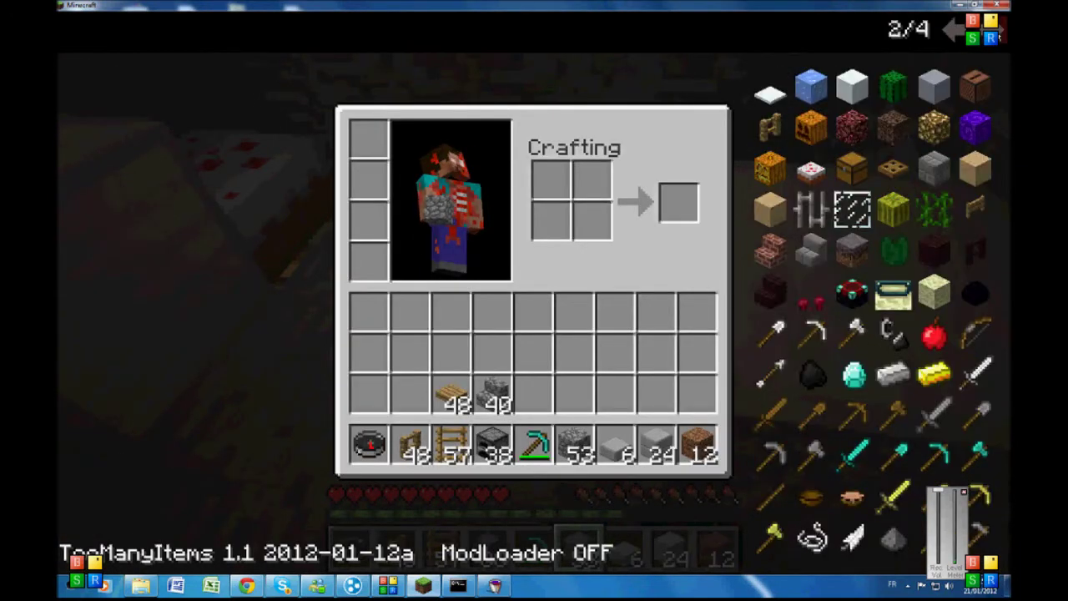
{"action": "scroll", "coordinate": [893, 294], "scroll_direction": "down", "scroll_amount": 1}
{"action": "scroll", "coordinate": [817, 342], "scroll_direction": "down", "scroll_amount": 1}
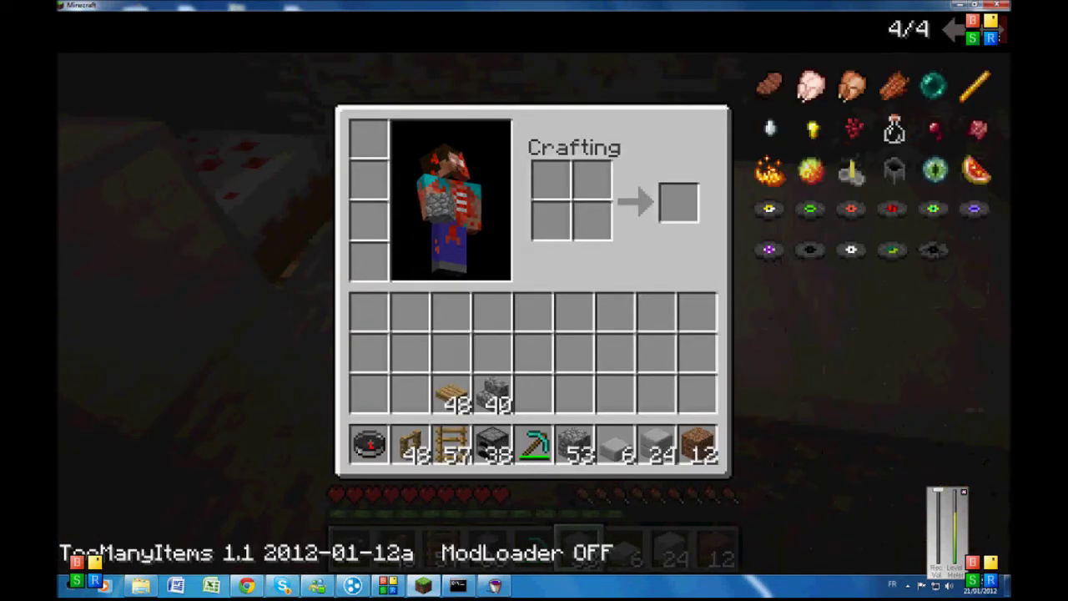
{"action": "left_click", "coordinate": [961, 35]}
{"action": "left_click", "coordinate": [893, 496]}
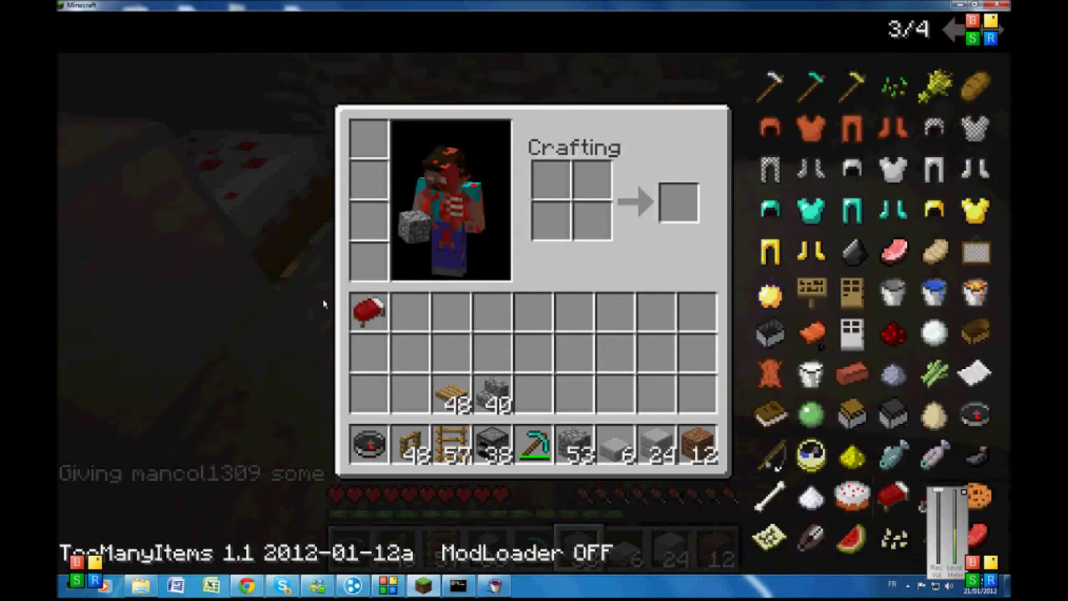
- Swap the bed for the fences in the second hotbar slot, place it on the floor near the cakes, and sleep in it
{"action": "left_click", "coordinate": [368, 312]}
{"action": "left_click", "coordinate": [410, 447]}
{"action": "left_click", "coordinate": [410, 390]}
{"action": "key", "text": "e"}
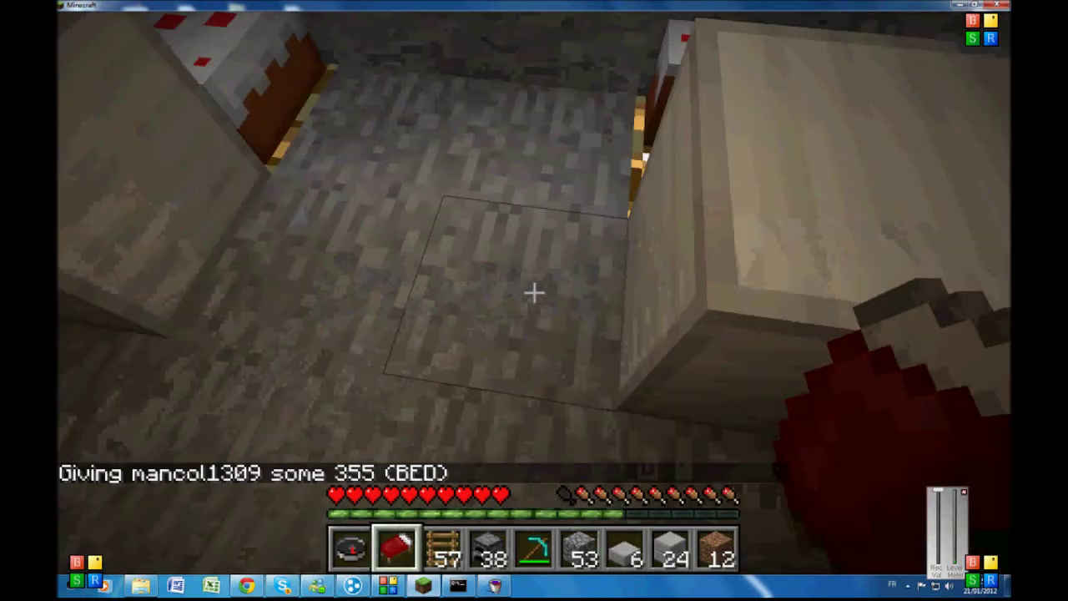
{"action": "right_click", "coordinate": [534, 292]}
{"action": "right_click", "coordinate": [534, 292]}
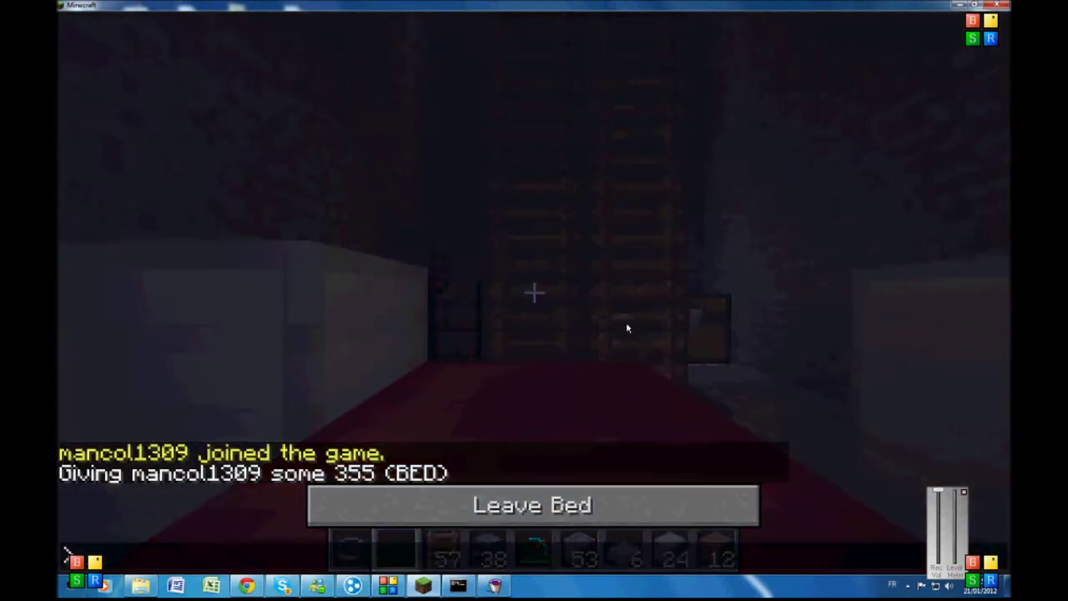
- Look through all the TooManyItems item pages from the inventory and return to the game
{"action": "key", "text": "e"}
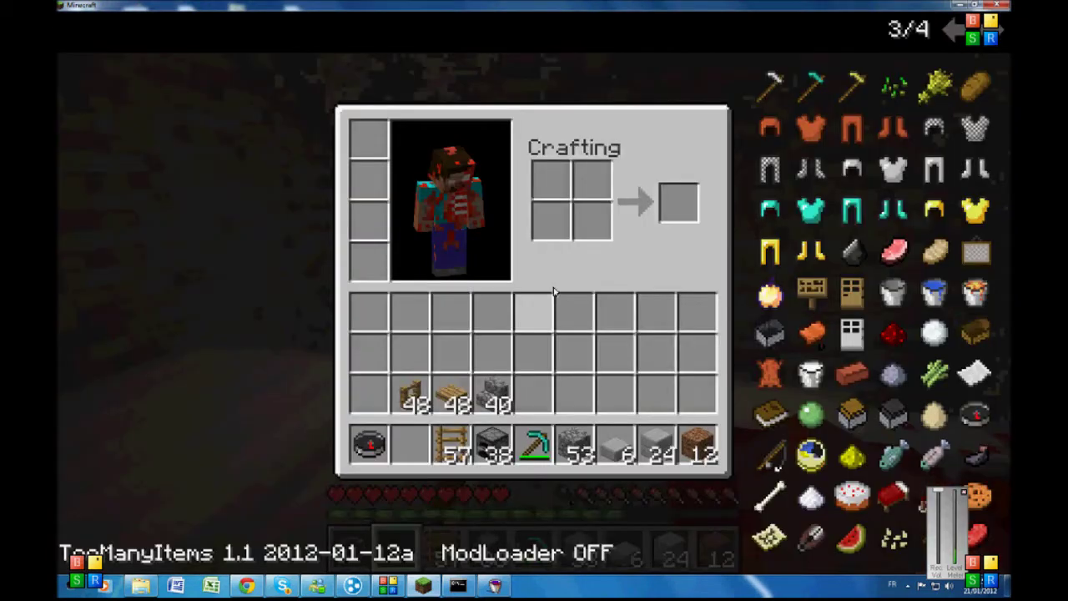
{"action": "left_click", "coordinate": [1006, 31]}
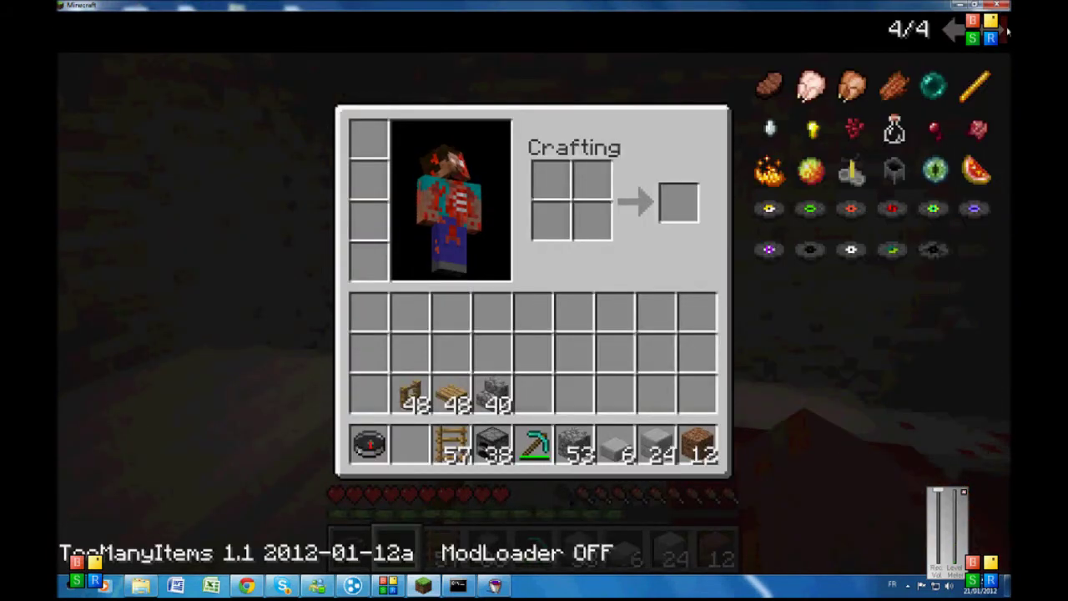
{"action": "left_click", "coordinate": [957, 33]}
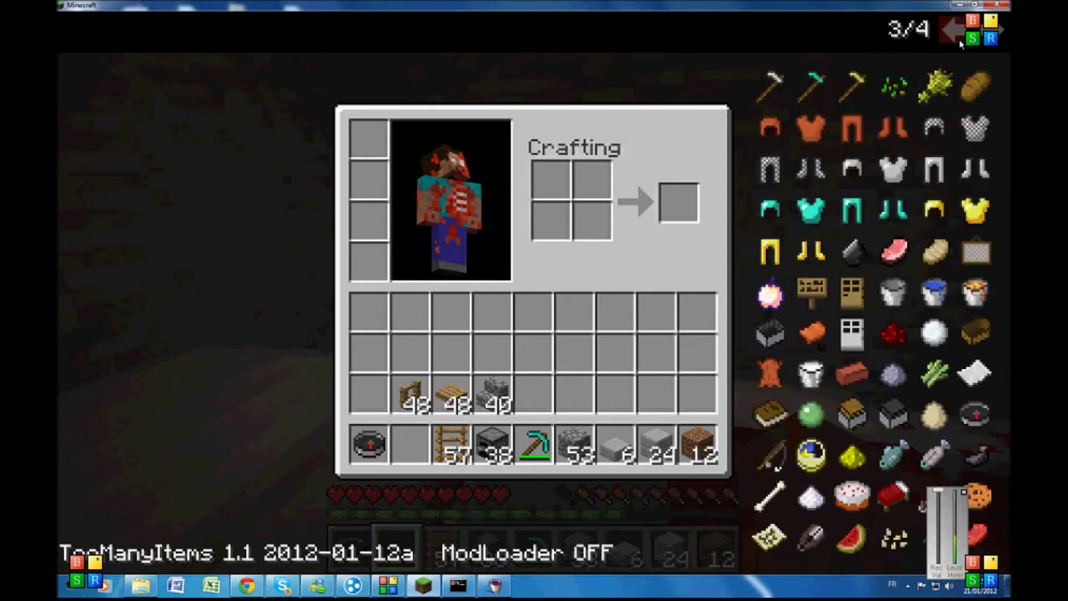
{"action": "left_click", "coordinate": [957, 33]}
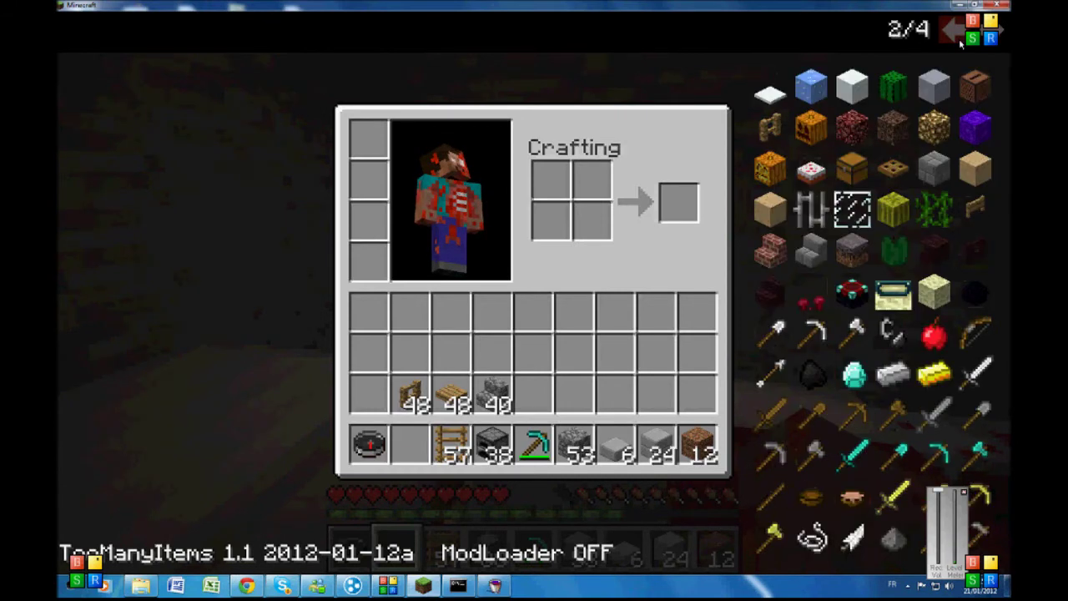
{"action": "left_click", "coordinate": [958, 37]}
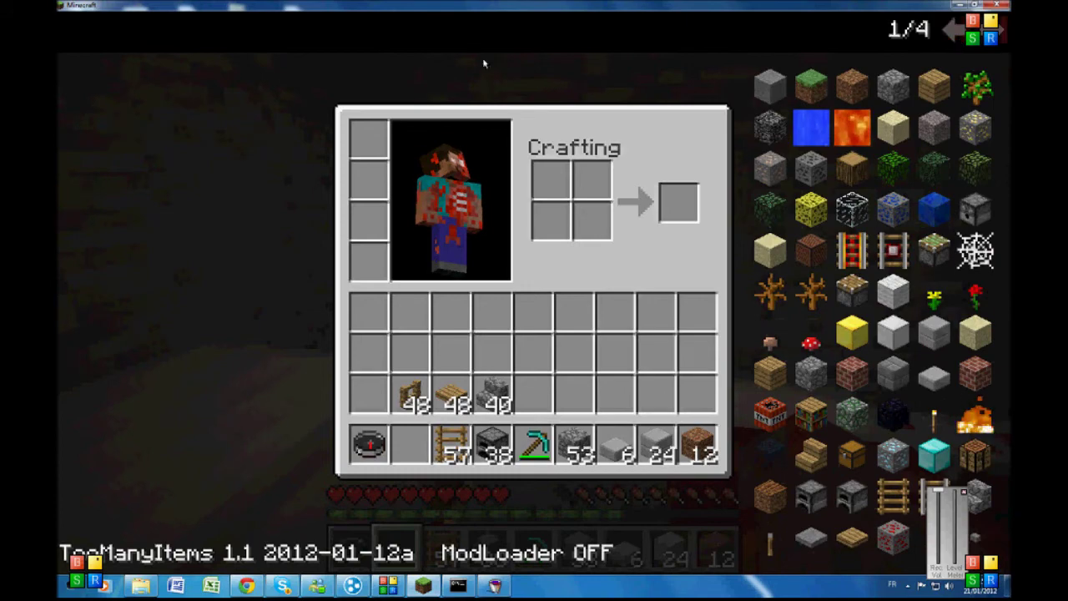
{"action": "key", "text": "e"}
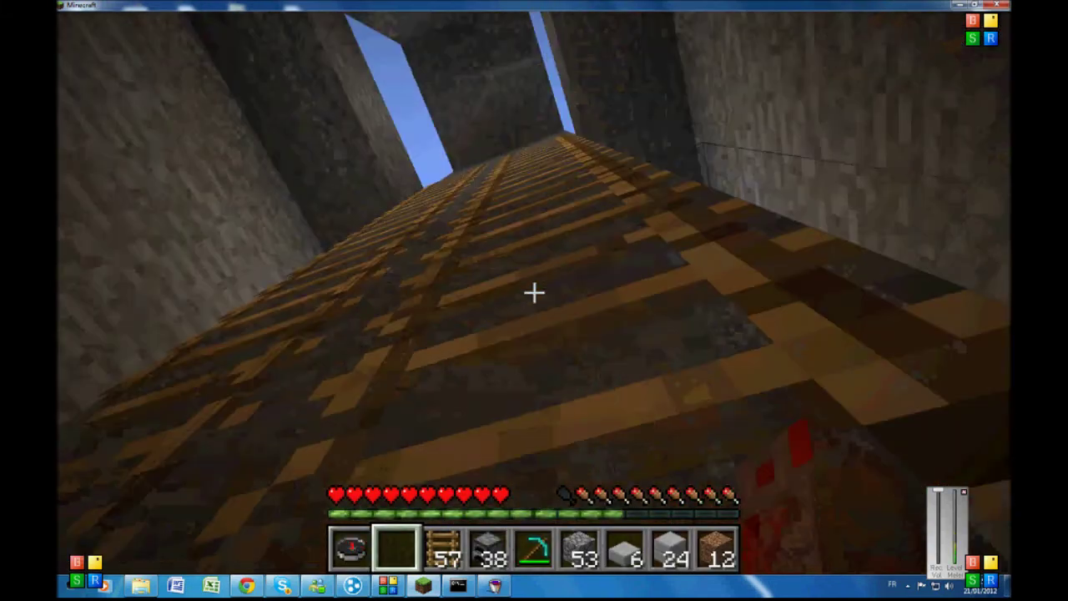
- Climb the ladder to the open-air walkway of the tower with the ladders in hand
{"action": "key", "text": "1"}
{"action": "key", "text": "w"}
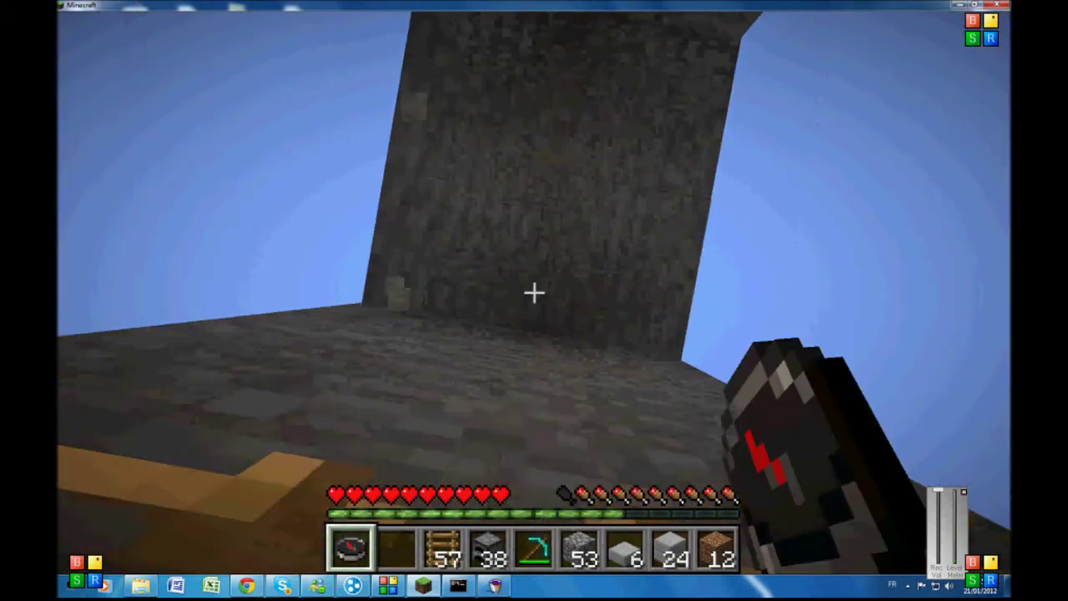
{"action": "key", "text": "3"}
{"action": "key", "text": "w"}
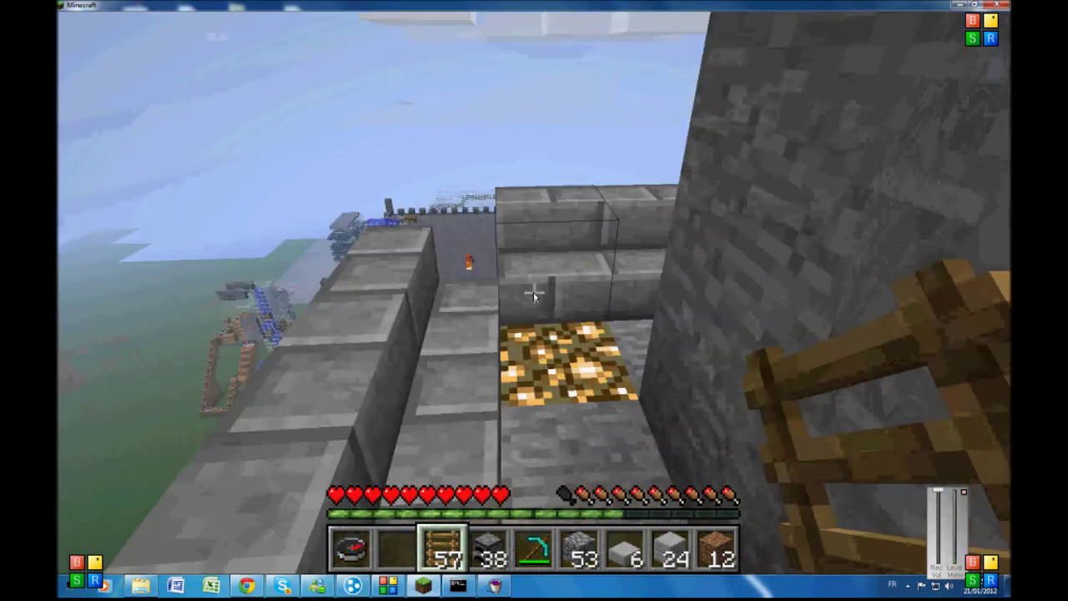
- Disconnect from the multiplayer server and quit Minecraft
{"action": "key", "text": "Escape"}
{"action": "left_click", "coordinate": [551, 410]}
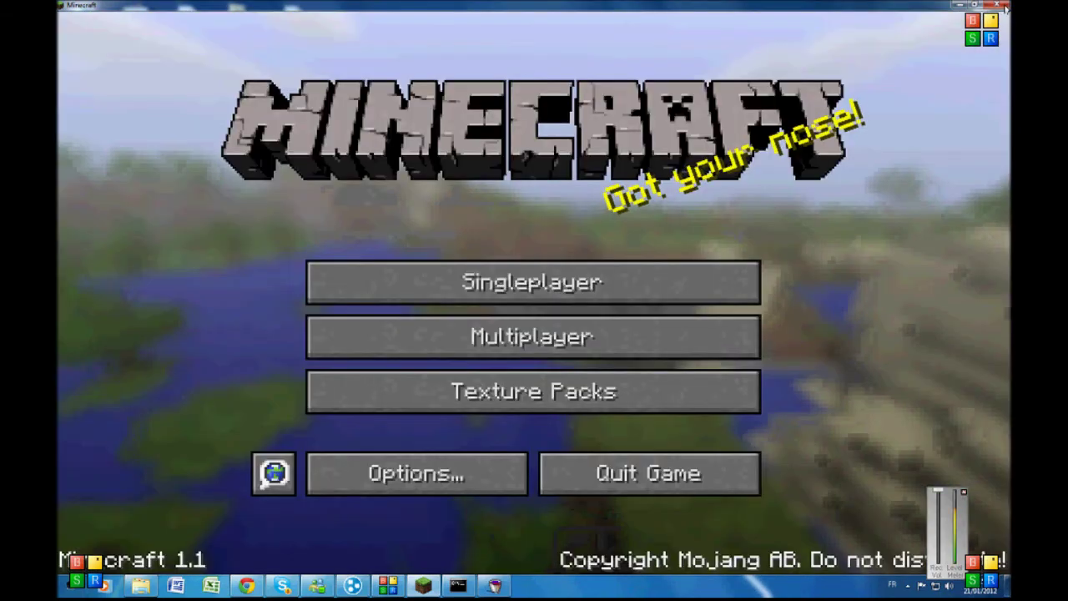
{"action": "left_click", "coordinate": [648, 472]}
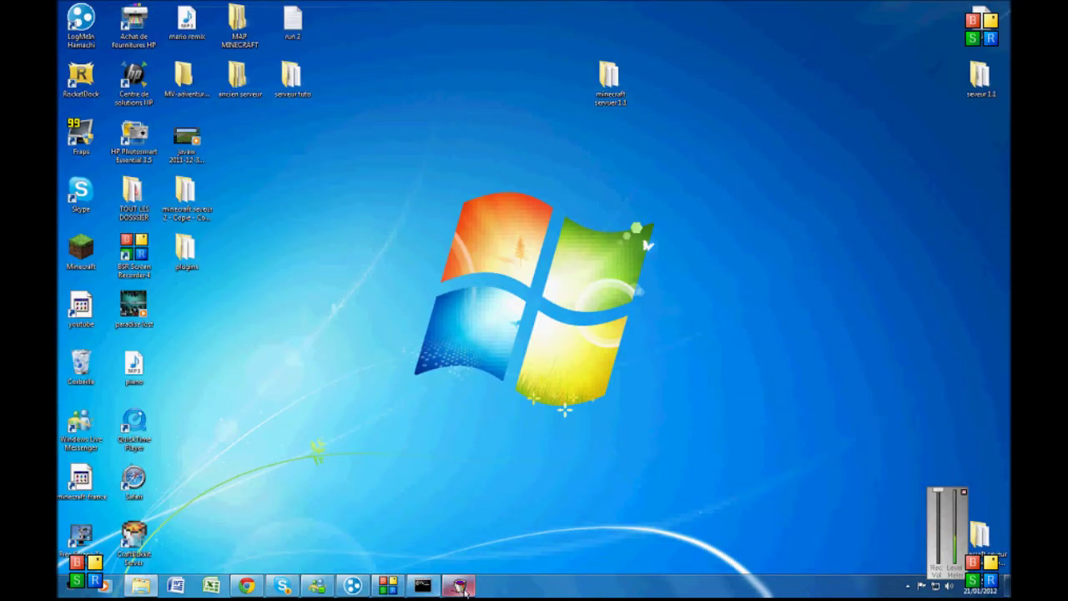
- Switch to Chrome and close the downloads and file hosting tabs, keeping the CraftBukkit Auto Installer thread open
{"action": "left_click", "coordinate": [249, 585]}
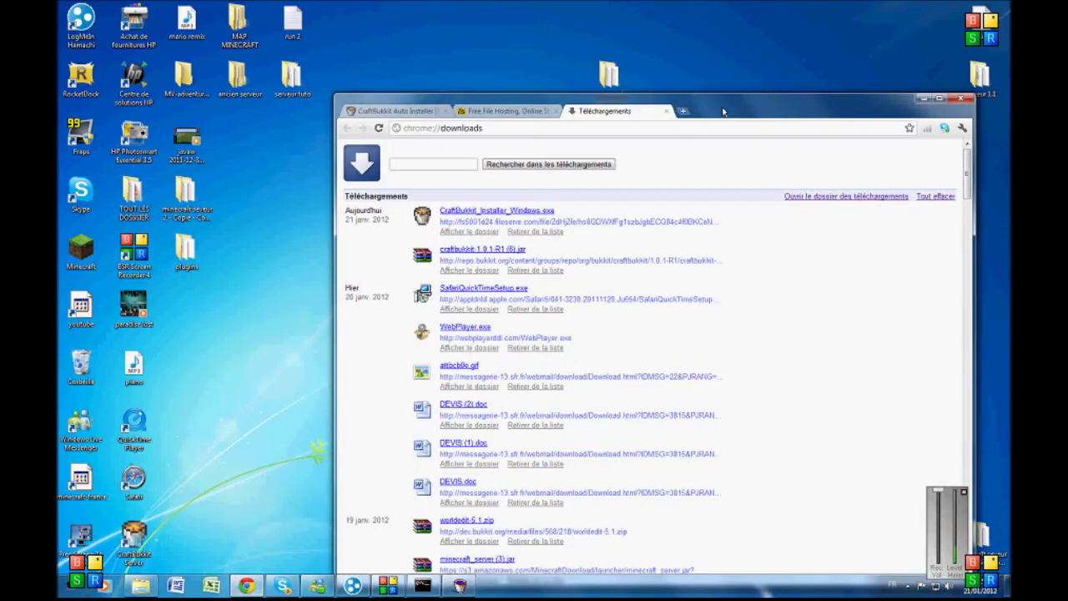
{"action": "left_click_drag", "start_coordinate": [738, 107], "coordinate": [625, 95]}
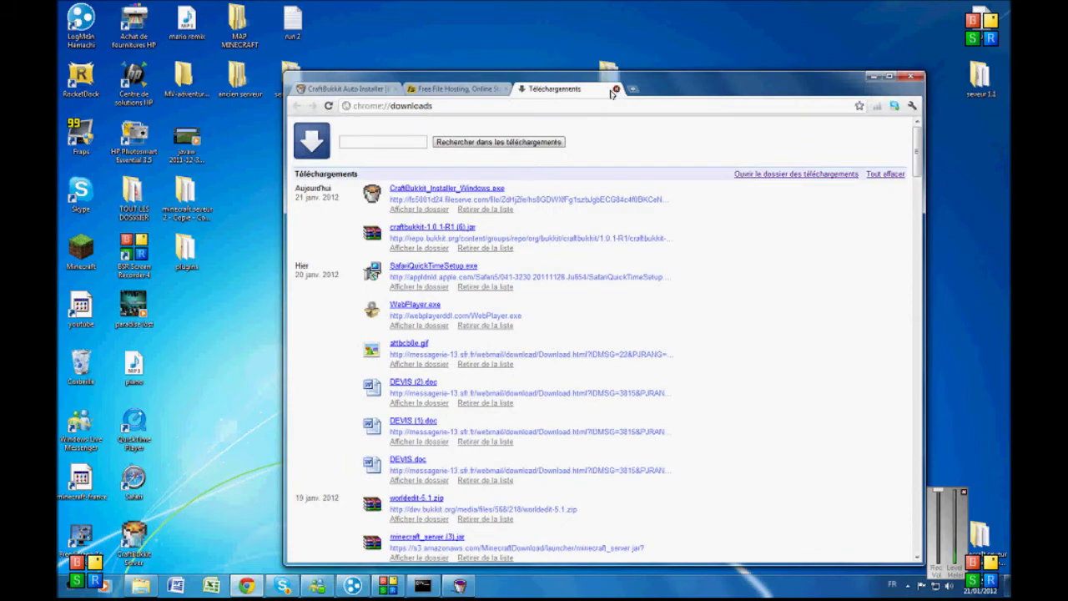
{"action": "left_click", "coordinate": [615, 89]}
{"action": "left_click", "coordinate": [505, 90]}
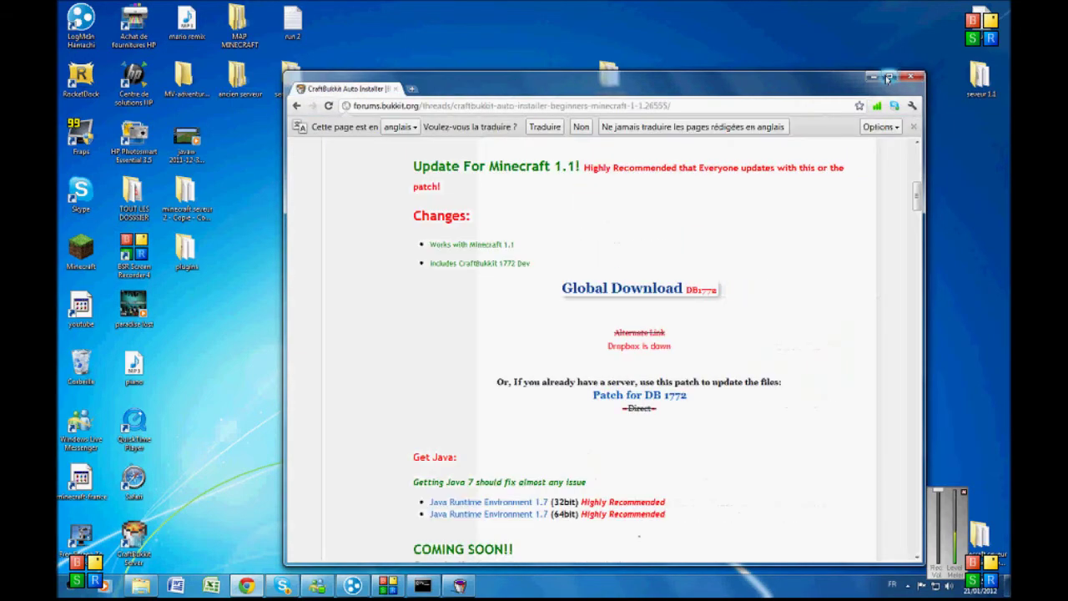
- Maximize the browser and open the Get Plugins page from the Bukkit forum header
{"action": "left_click", "coordinate": [890, 75]}
{"action": "scroll", "coordinate": [534, 301], "scroll_direction": "up", "scroll_amount": 2}
{"action": "scroll", "coordinate": [678, 111], "scroll_direction": "up", "scroll_amount": 3}
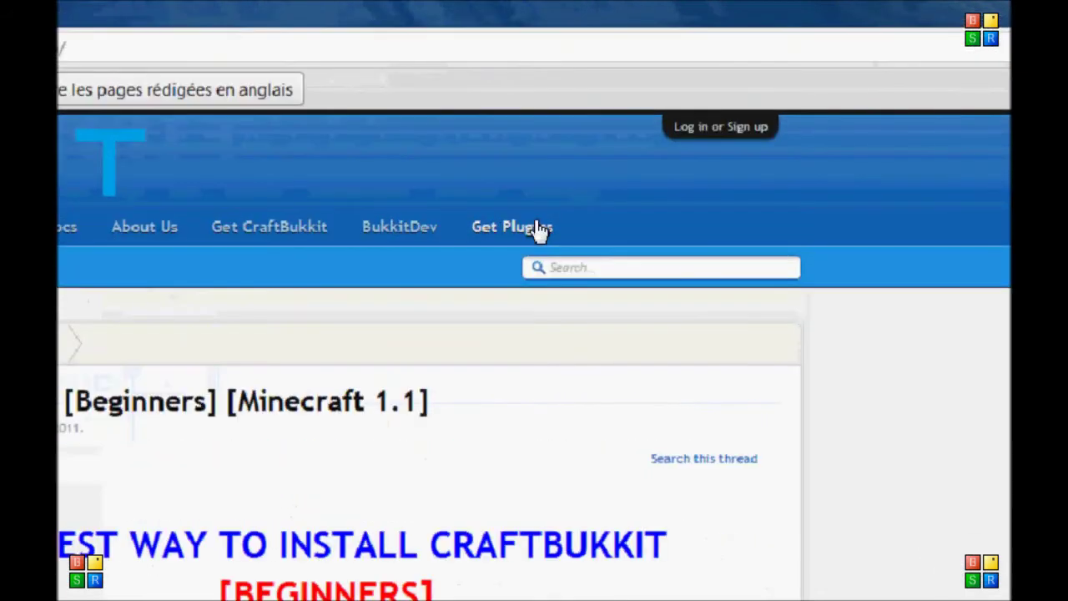
{"action": "left_click", "coordinate": [674, 114]}
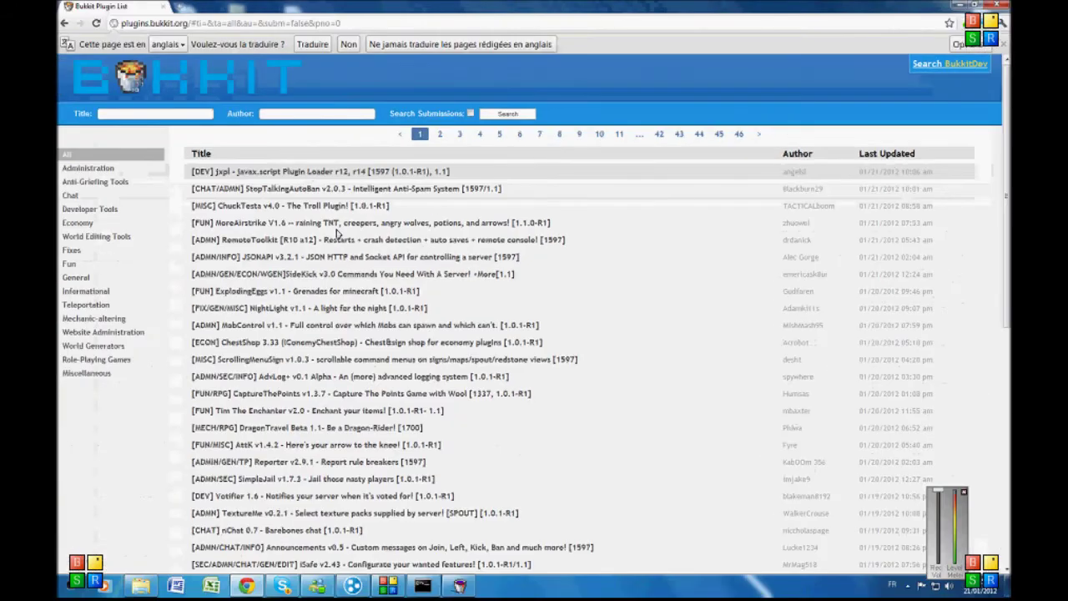
- Skim the Bukkit plugin list and search it by title for "world edit"
{"action": "scroll", "coordinate": [344, 276], "scroll_direction": "down", "scroll_amount": 10}
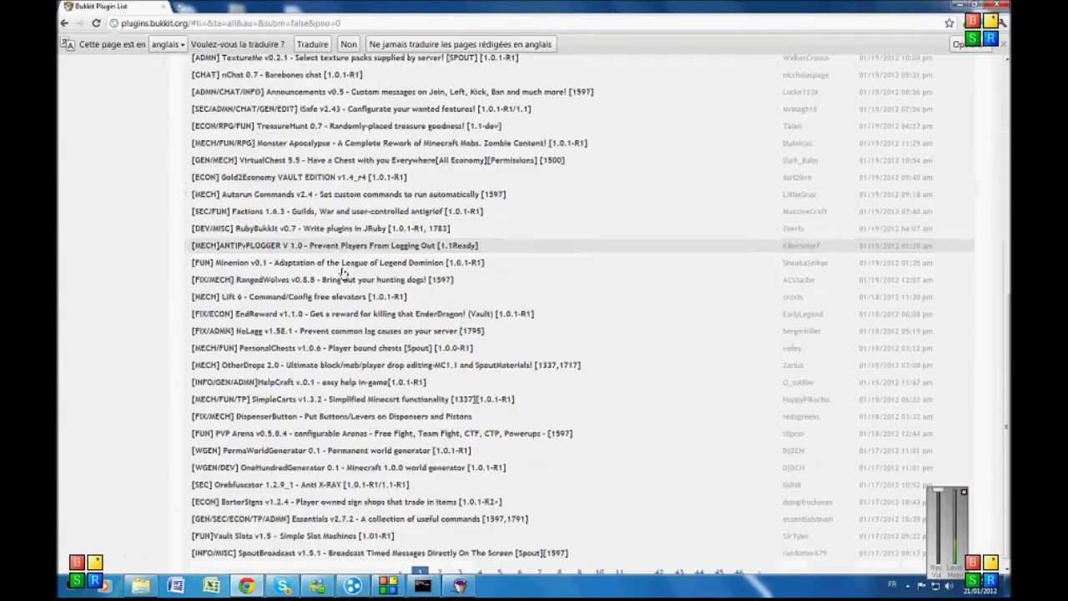
{"action": "scroll", "coordinate": [343, 276], "scroll_direction": "up", "scroll_amount": 10}
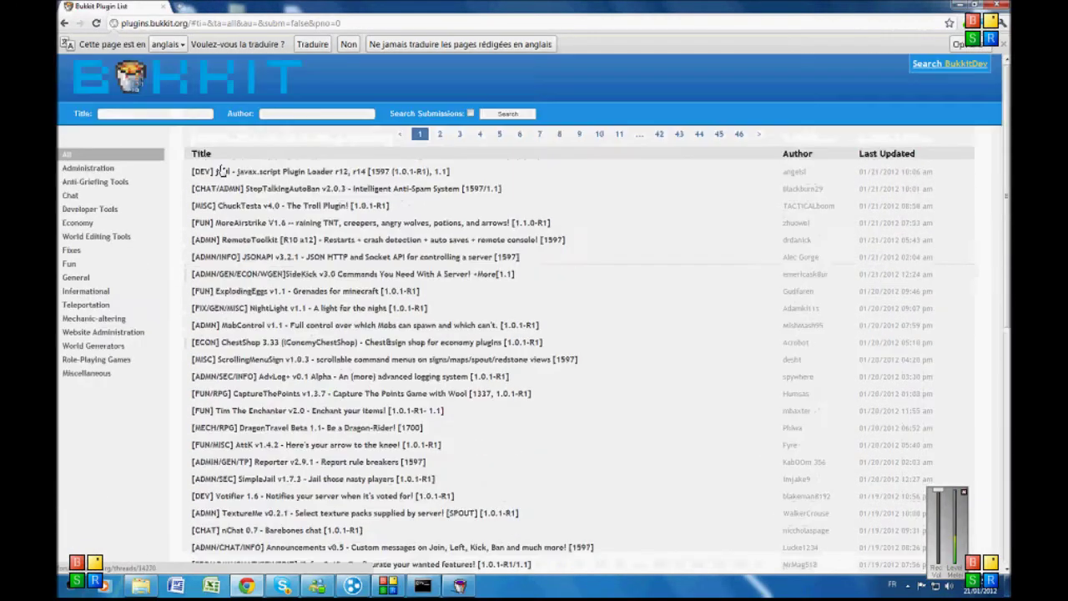
{"action": "left_click", "coordinate": [199, 116]}
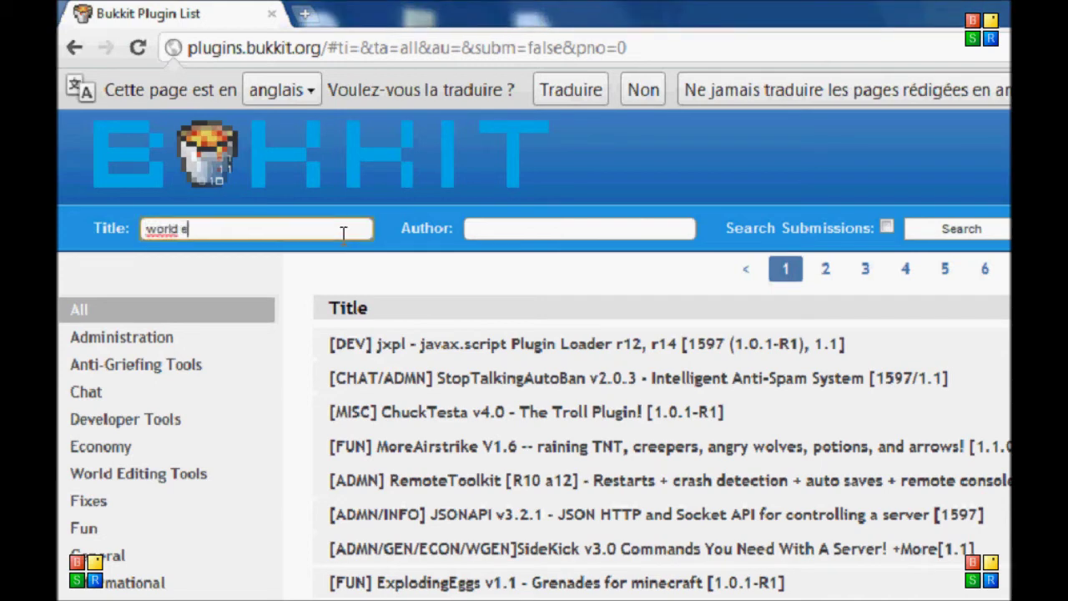
{"action": "key", "text": "Return"}
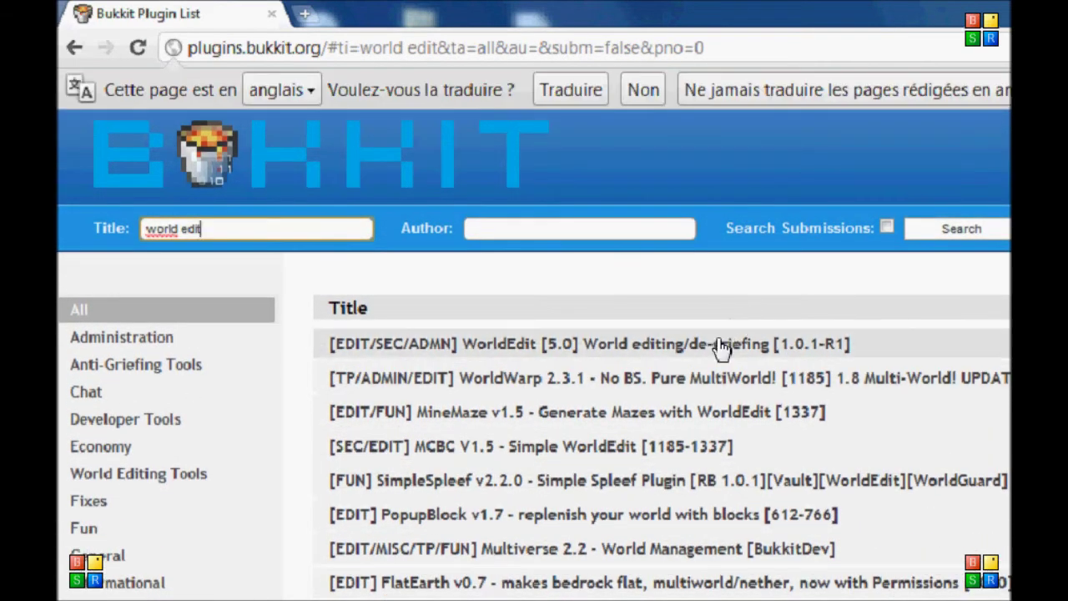
- Open the WorldEdit [5.0] thread from the plugin list and follow its WorldEdit 5.0 link to the plugin's BukkitDev page
{"action": "left_click", "coordinate": [720, 345]}
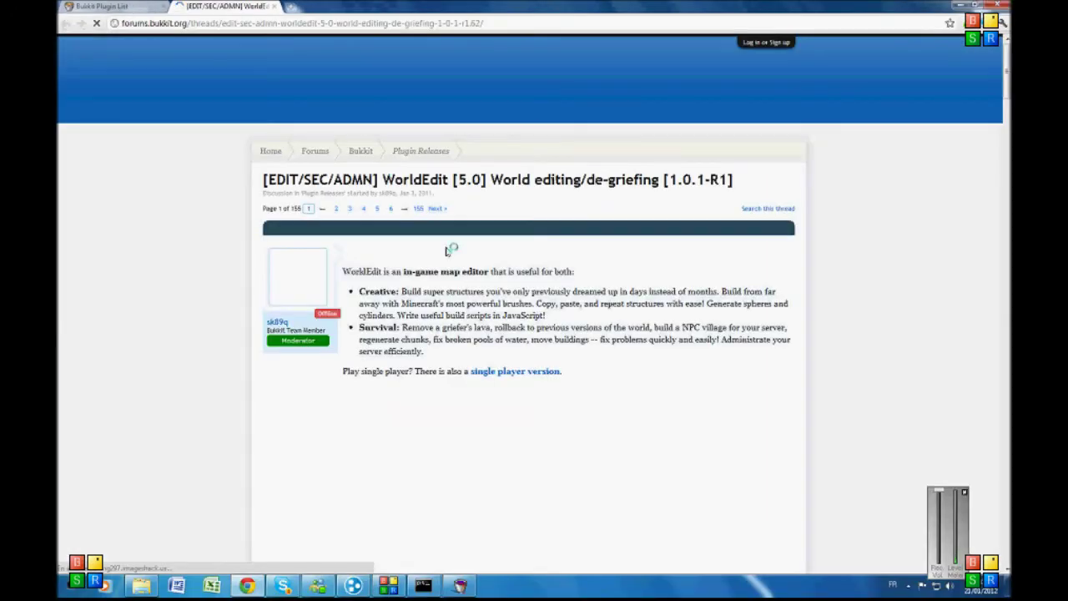
{"action": "scroll", "coordinate": [447, 247], "scroll_direction": "down", "scroll_amount": 1}
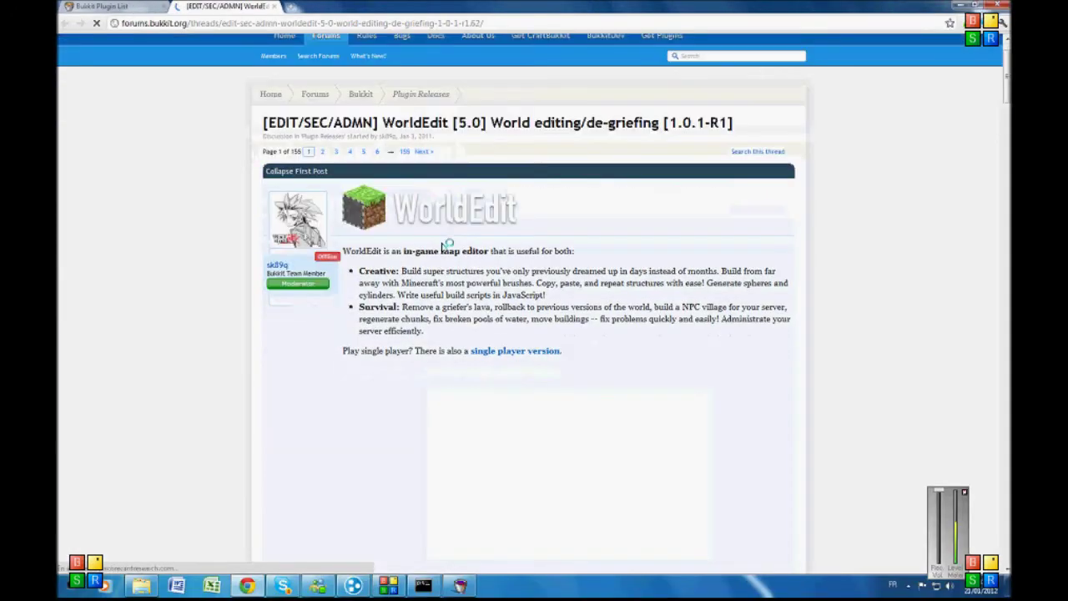
{"action": "scroll", "coordinate": [447, 243], "scroll_direction": "down", "scroll_amount": 2}
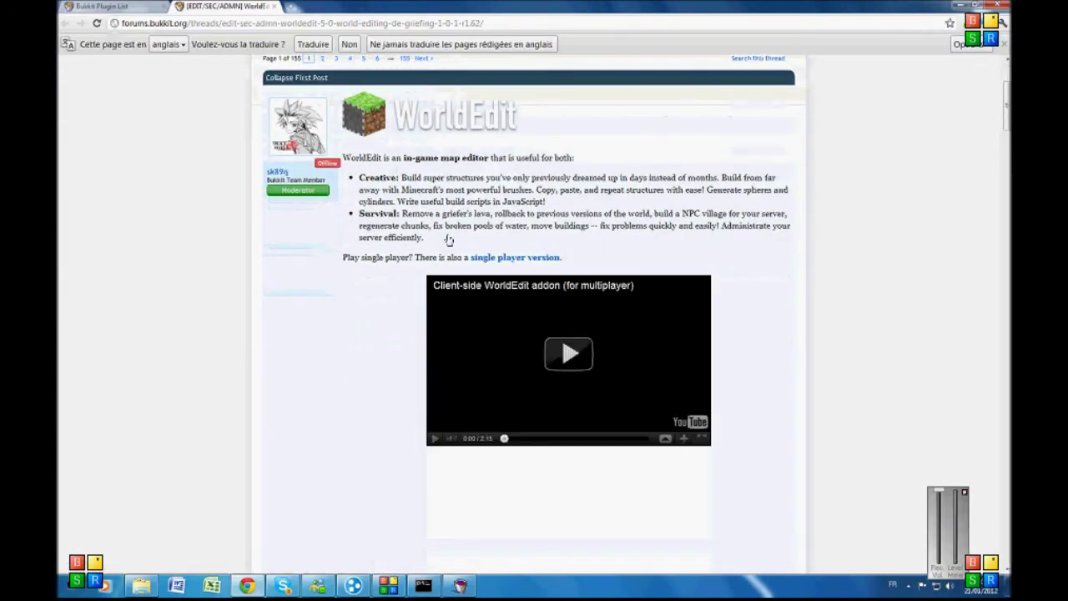
{"action": "scroll", "coordinate": [509, 230], "scroll_direction": "down", "scroll_amount": 1}
{"action": "scroll", "coordinate": [406, 231], "scroll_direction": "down", "scroll_amount": 4}
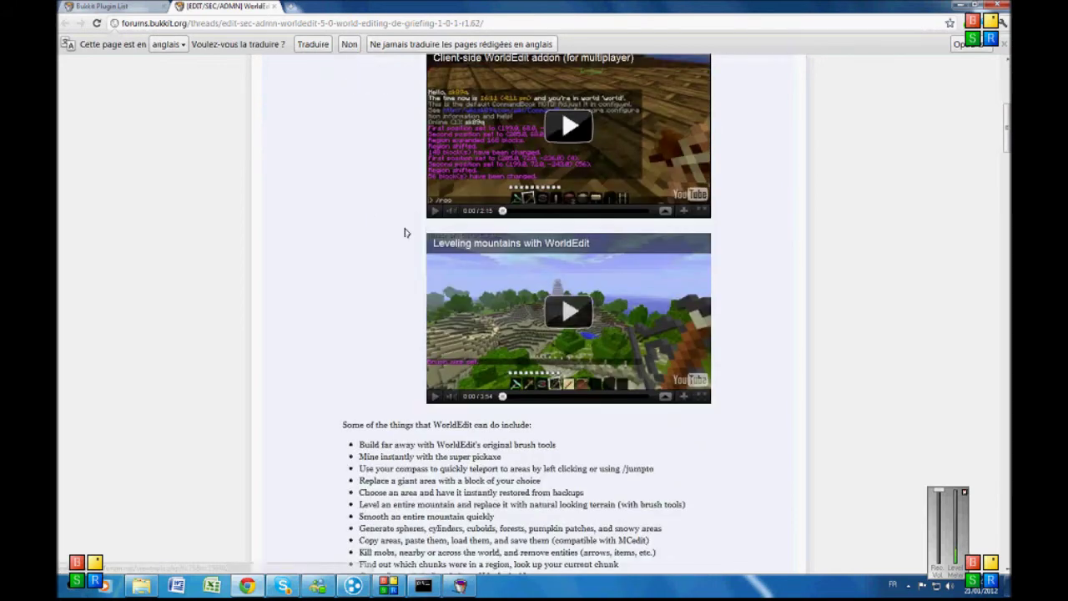
{"action": "scroll", "coordinate": [457, 328], "scroll_direction": "down", "scroll_amount": 1}
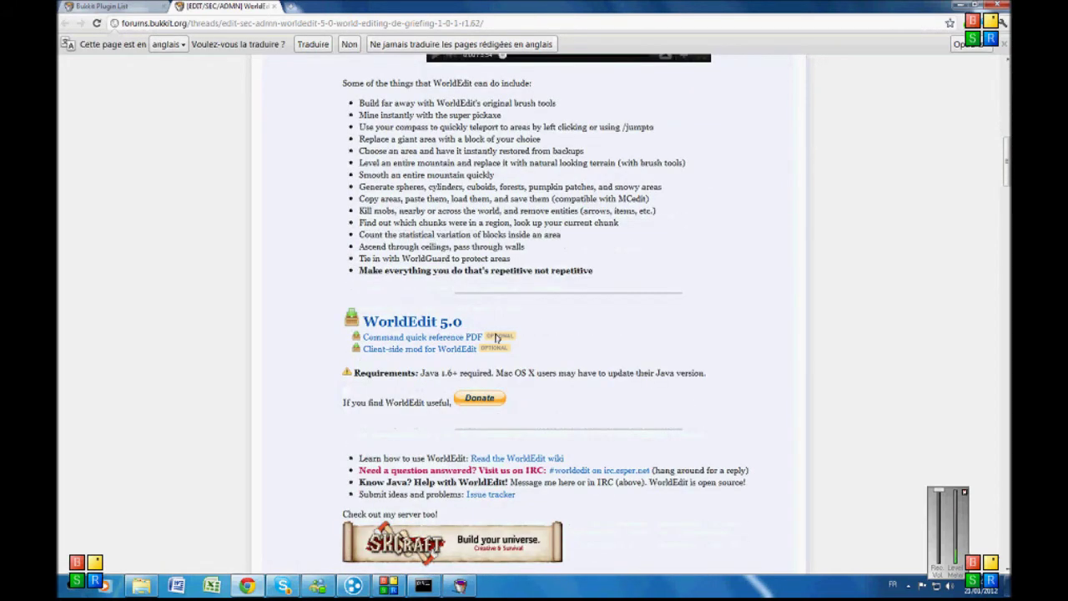
{"action": "left_click", "coordinate": [411, 322]}
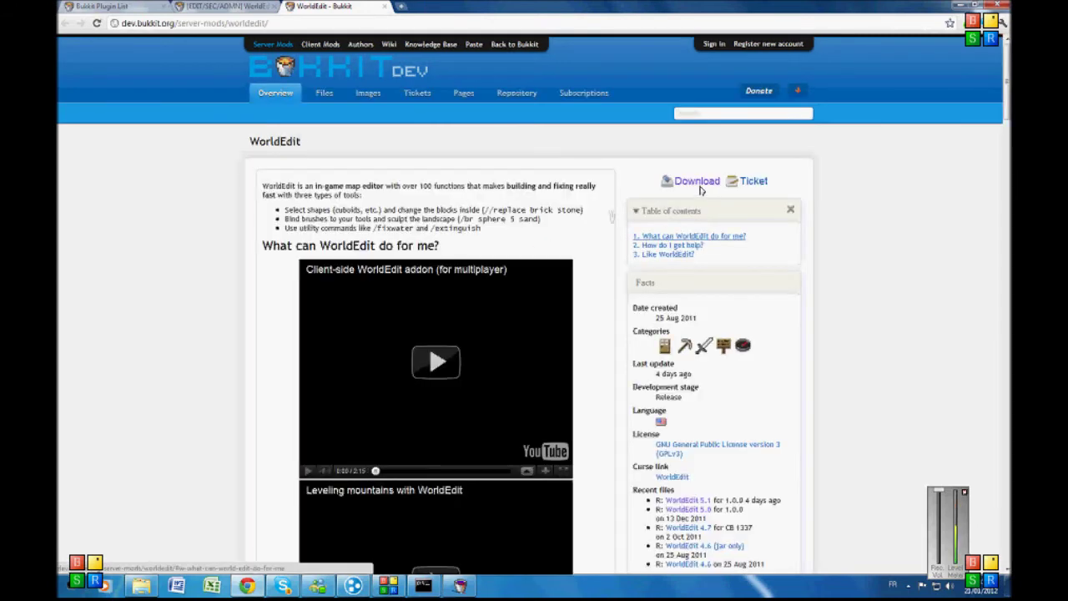
- Open the WorldEdit 5.1 file page from the plugin overview, skim its change log and download the zip
{"action": "left_click", "coordinate": [700, 183]}
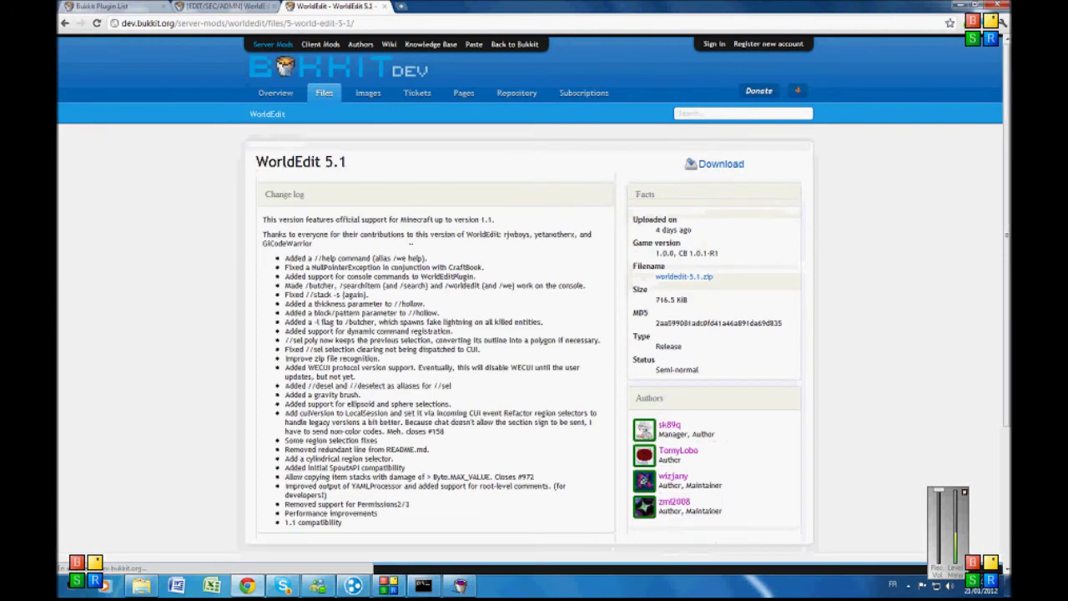
{"action": "scroll", "coordinate": [411, 242], "scroll_direction": "down", "scroll_amount": 1}
{"action": "scroll", "coordinate": [458, 207], "scroll_direction": "down", "scroll_amount": 1}
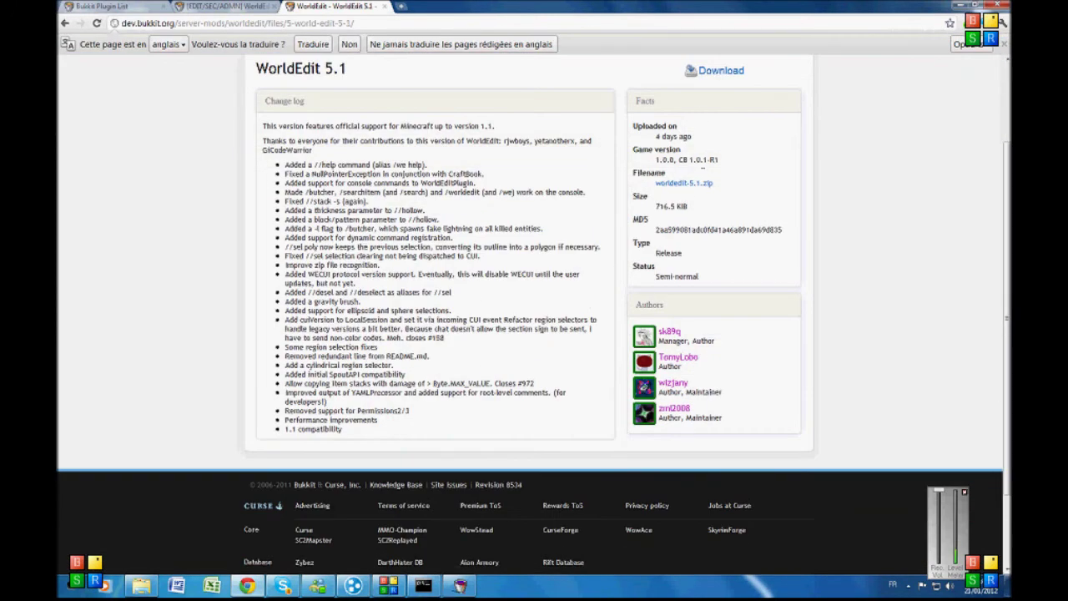
{"action": "scroll", "coordinate": [702, 167], "scroll_direction": "up", "scroll_amount": 2}
{"action": "left_click_drag", "start_coordinate": [273, 264], "coordinate": [222, 325]}
{"action": "left_click", "coordinate": [256, 315]}
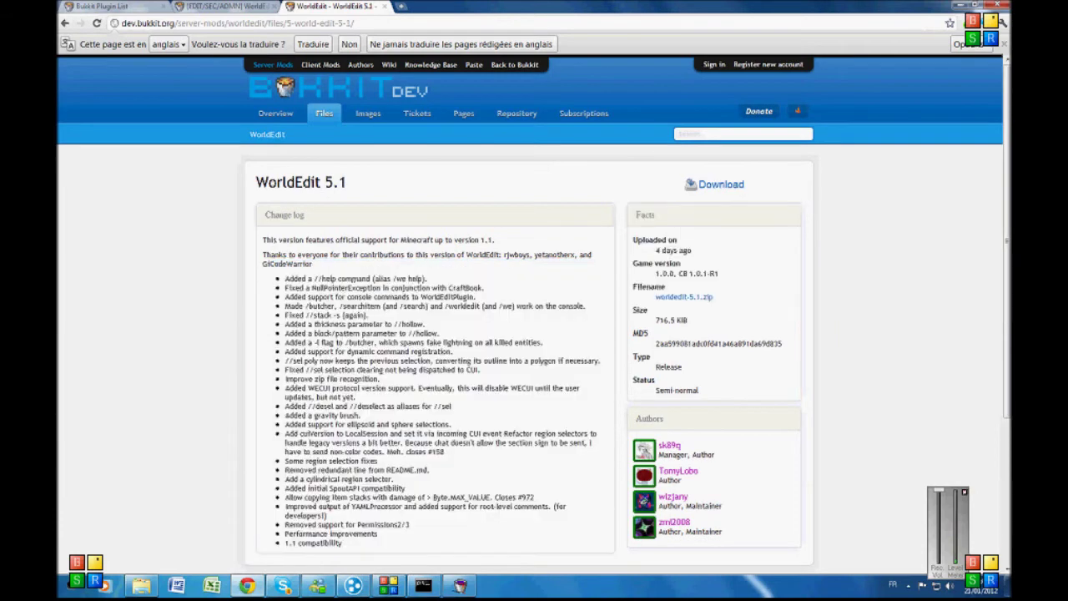
{"action": "left_click", "coordinate": [712, 186]}
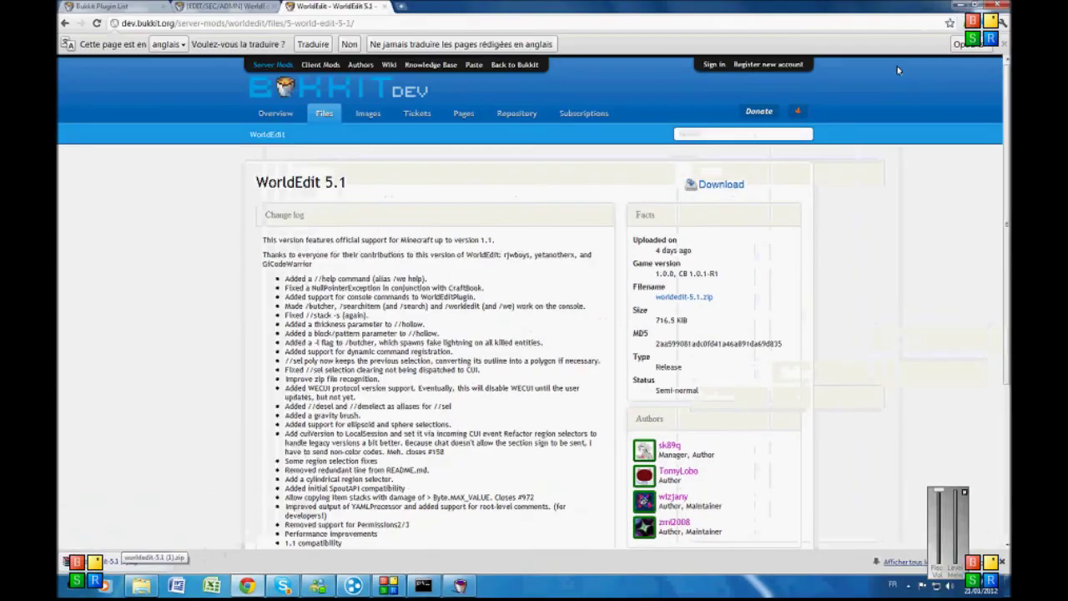
- Copy the downloaded WorldEdit zip from the browser to the desktop and view the archive's contents in WinRAR
{"action": "left_click", "coordinate": [974, 5]}
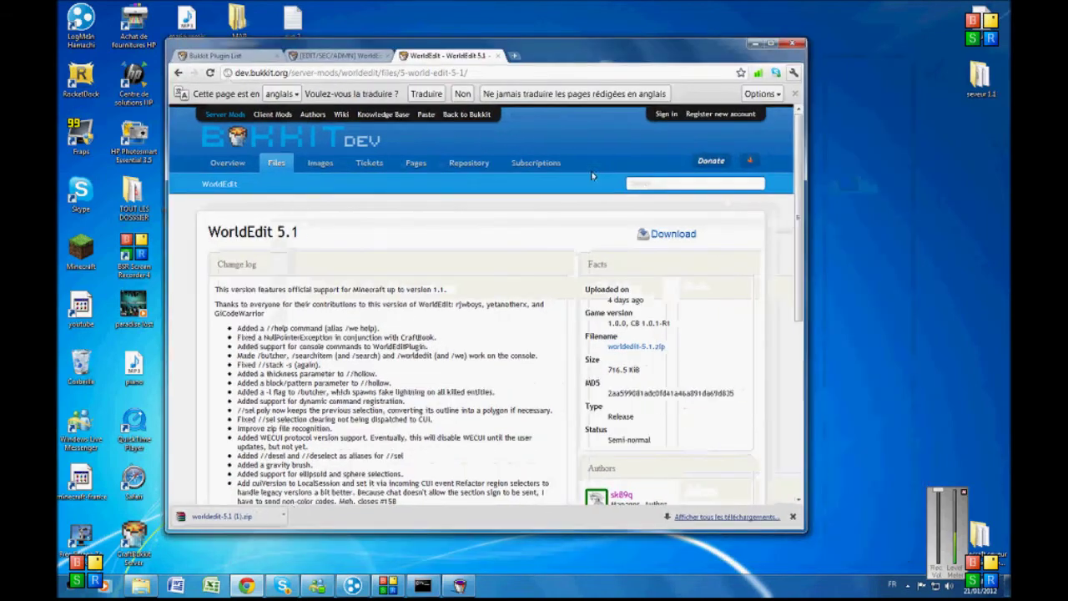
{"action": "left_click_drag", "start_coordinate": [290, 511], "coordinate": [716, 196]}
{"action": "left_click", "coordinate": [754, 42]}
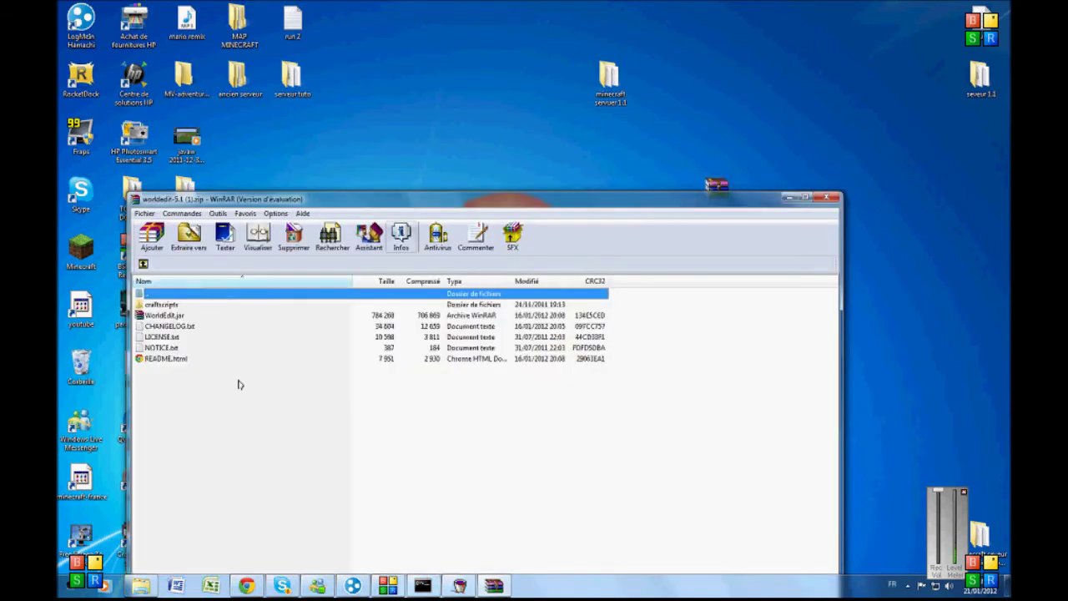
{"action": "left_click", "coordinate": [546, 414]}
{"action": "left_click", "coordinate": [827, 197]}
- Open the plugins folder inside "minecraft servuer 1.1" on the desktop, keeping the server console minimized
{"action": "double_click", "coordinate": [621, 79]}
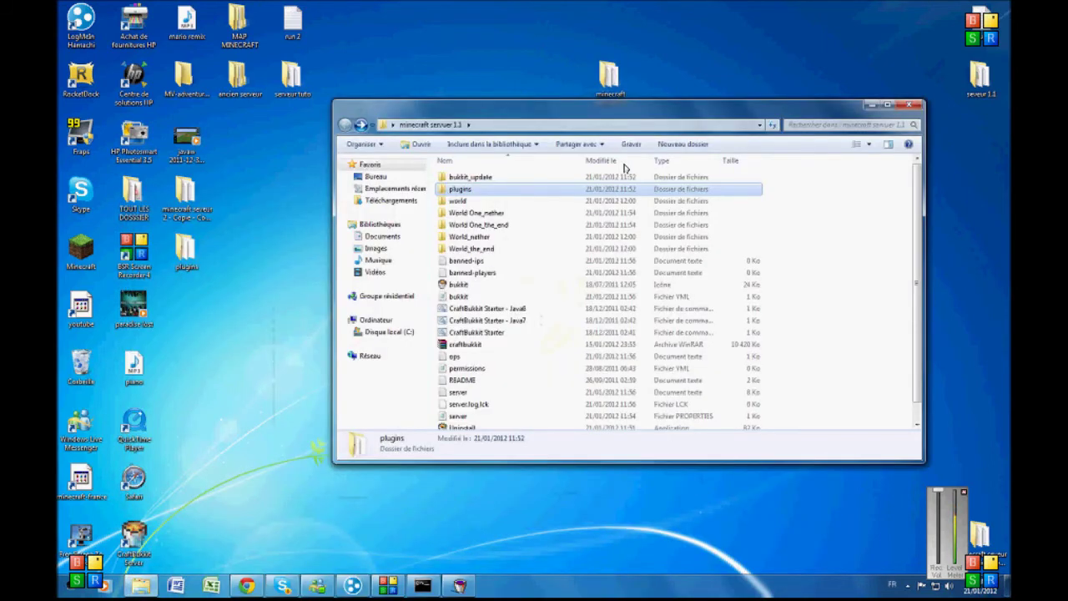
{"action": "left_click", "coordinate": [423, 587]}
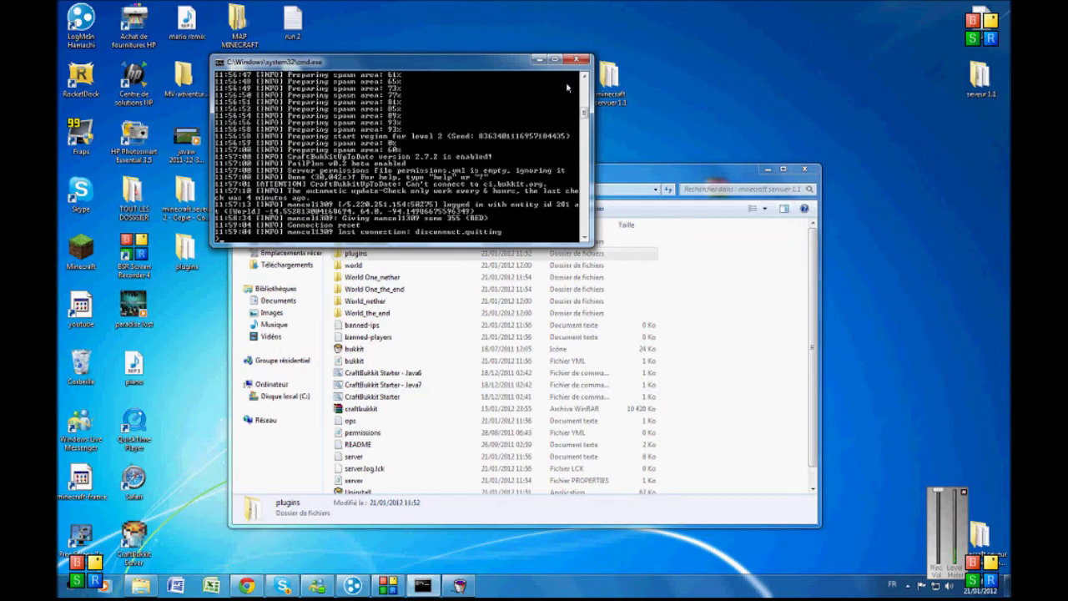
{"action": "left_click", "coordinate": [539, 62]}
{"action": "left_click_drag", "start_coordinate": [625, 166], "coordinate": [593, 138]}
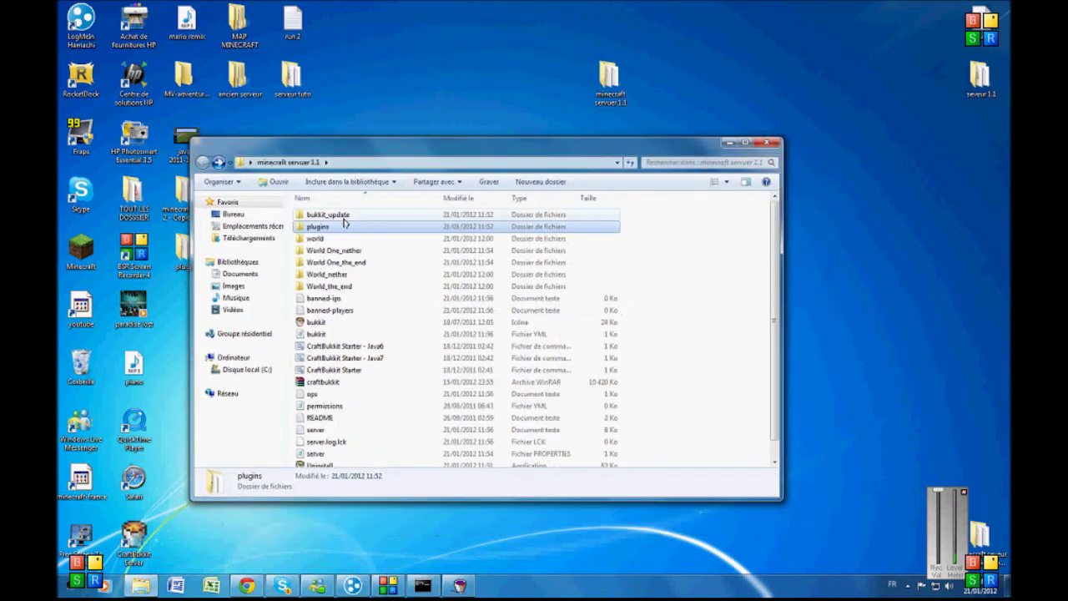
{"action": "key", "text": "Up"}
{"action": "left_click", "coordinate": [333, 227]}
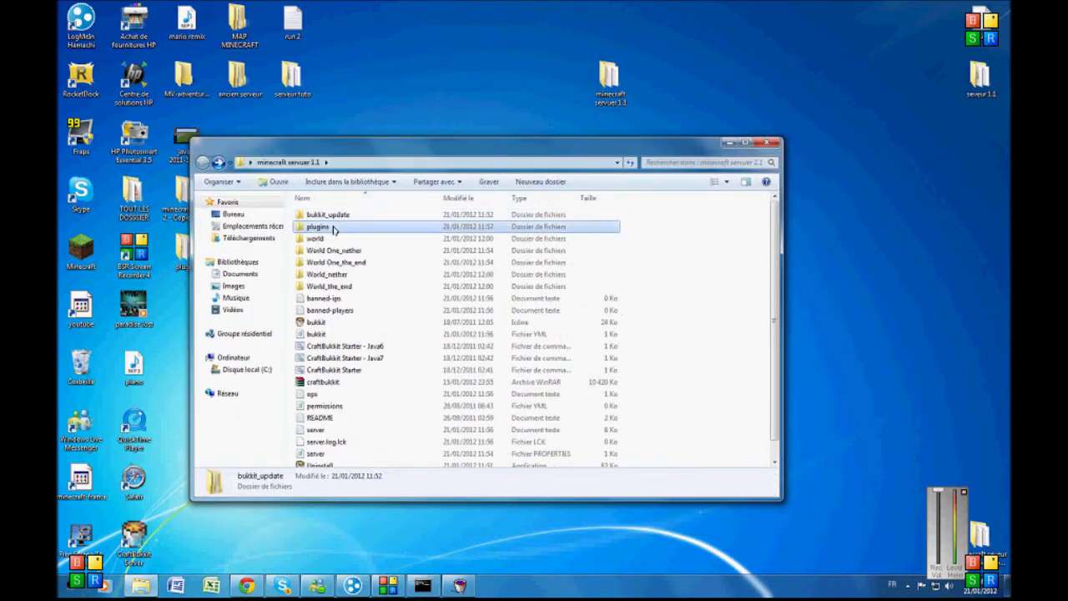
{"action": "double_click", "coordinate": [333, 227]}
- Move the WorldEdit zip from the desktop into the plugins folder and extract its contents there
{"action": "left_click_drag", "start_coordinate": [489, 150], "coordinate": [711, 228]}
{"action": "left_click_drag", "start_coordinate": [409, 136], "coordinate": [655, 492]}
{"action": "left_click_drag", "start_coordinate": [666, 206], "coordinate": [597, 114]}
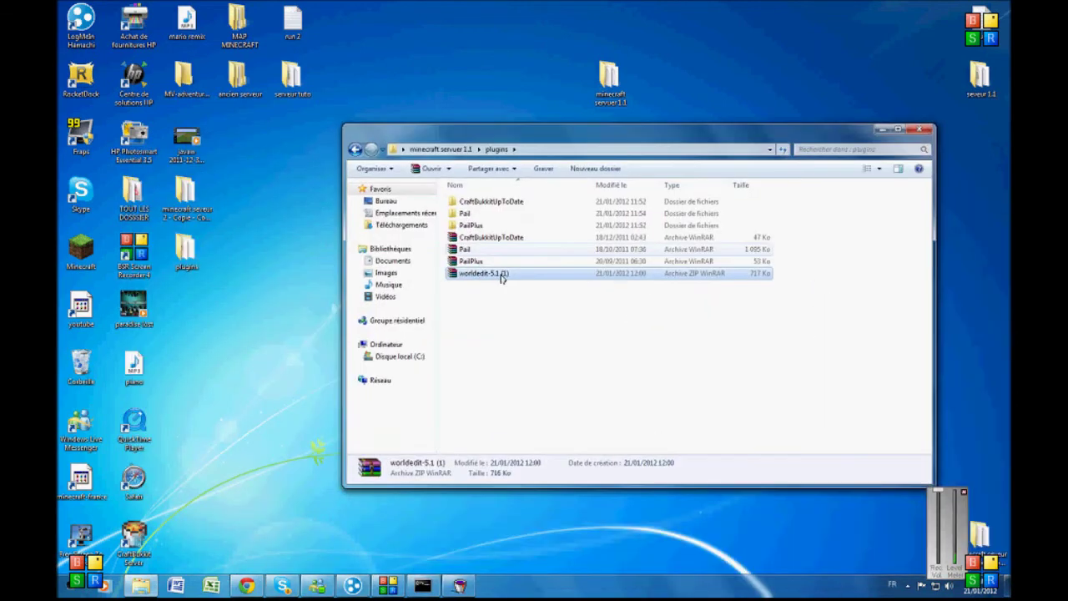
{"action": "right_click", "coordinate": [499, 274]}
{"action": "left_click", "coordinate": [536, 317]}
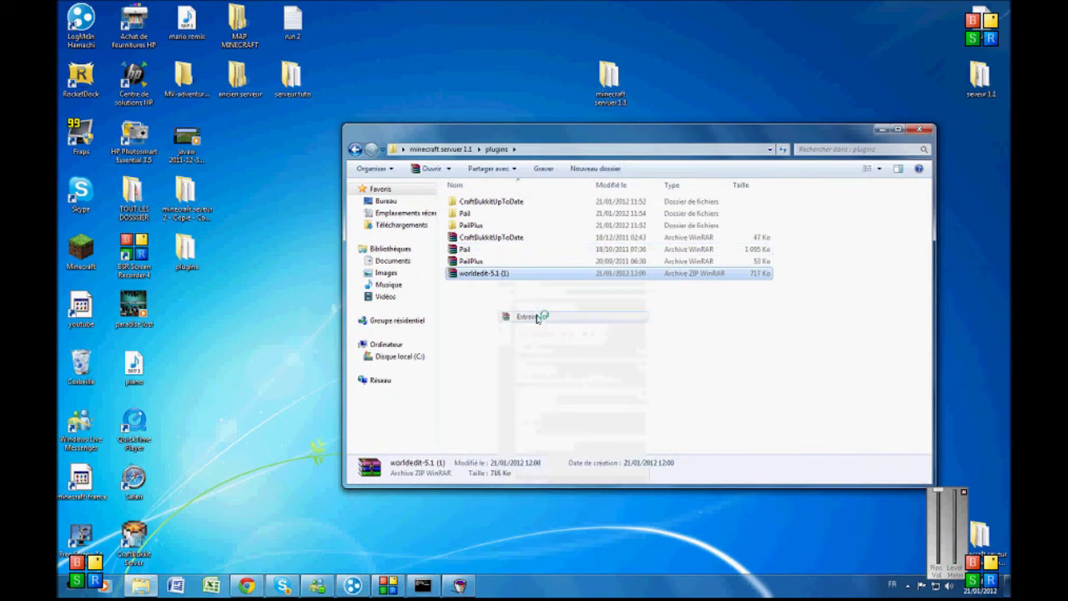
{"action": "left_click", "coordinate": [522, 386]}
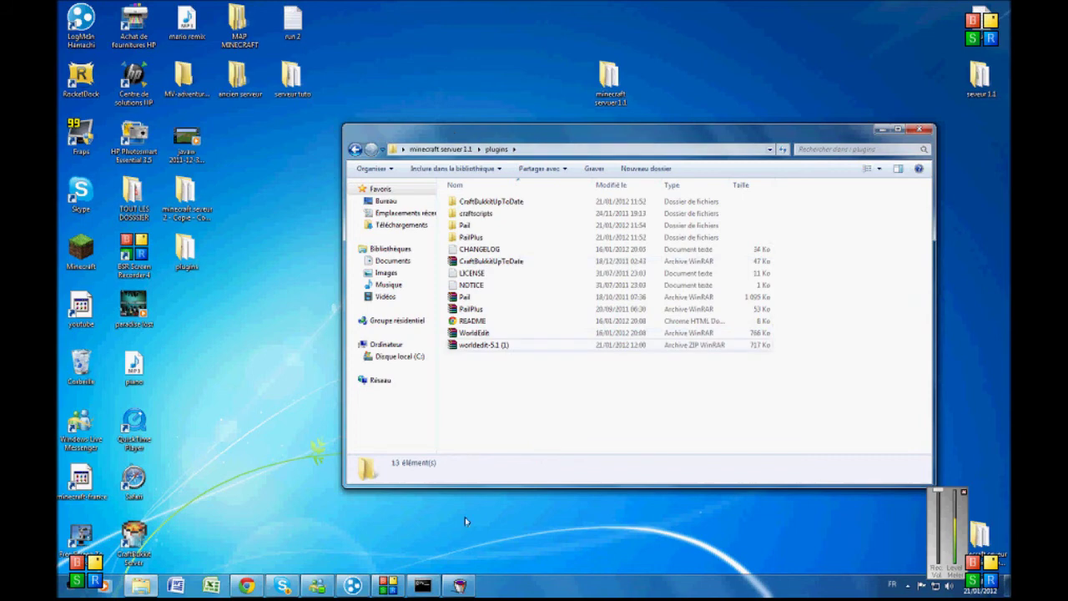
- Run the reload command in the server console to load the WorldEdit plugin, and minimize the console
{"action": "left_click", "coordinate": [422, 585]}
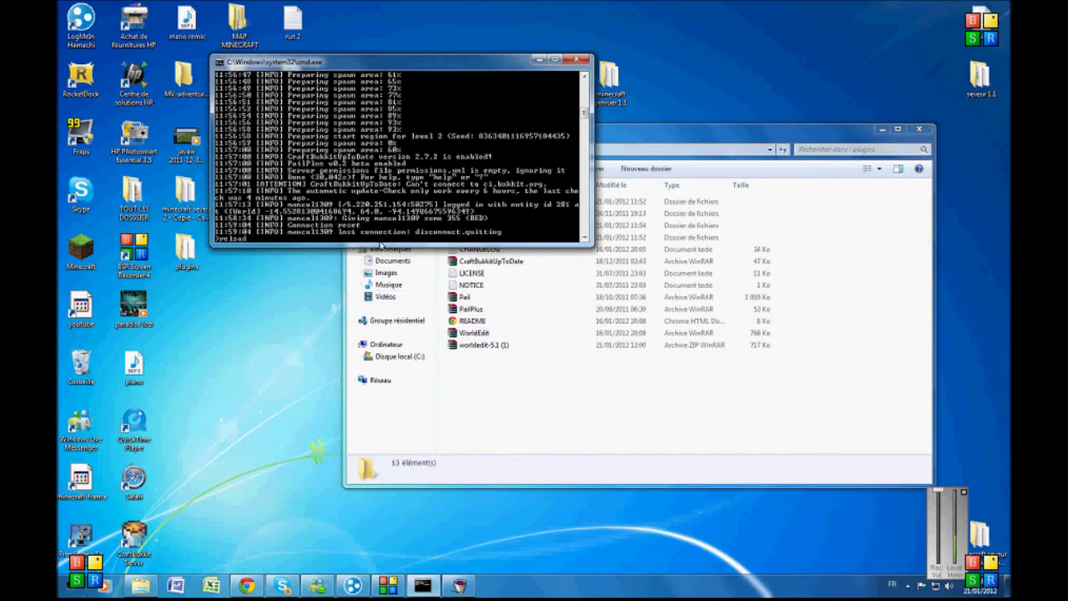
{"action": "type", "text": "reload"}
{"action": "key", "text": "Return"}
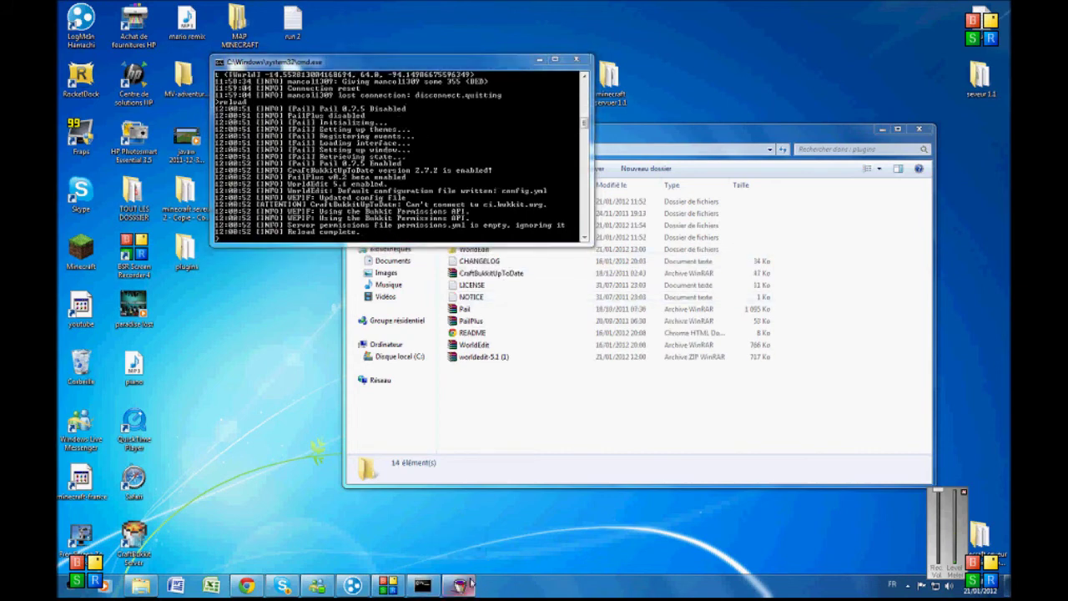
{"action": "mouse_move", "coordinate": [469, 582]}
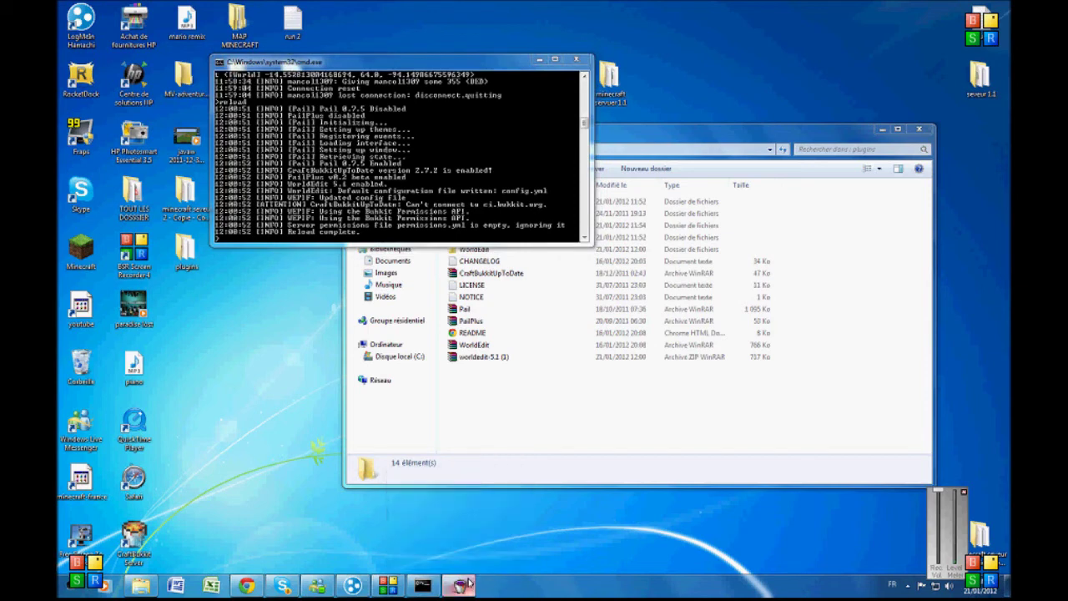
{"action": "left_click", "coordinate": [540, 62]}
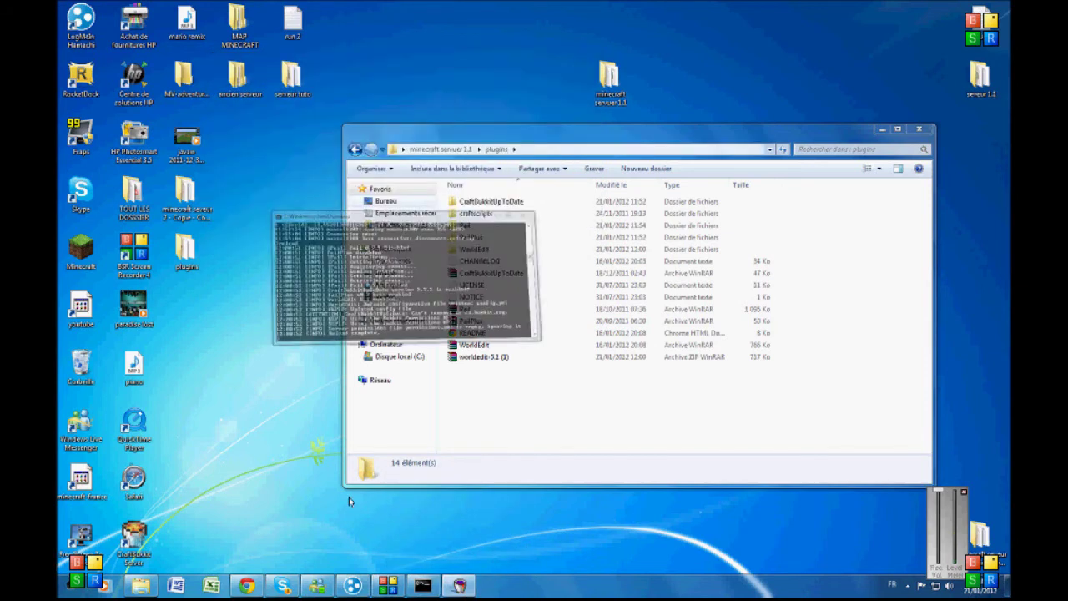
- Launch Minecraft, close the plugins folder window and log in with the remembered account
{"action": "double_click", "coordinate": [81, 250]}
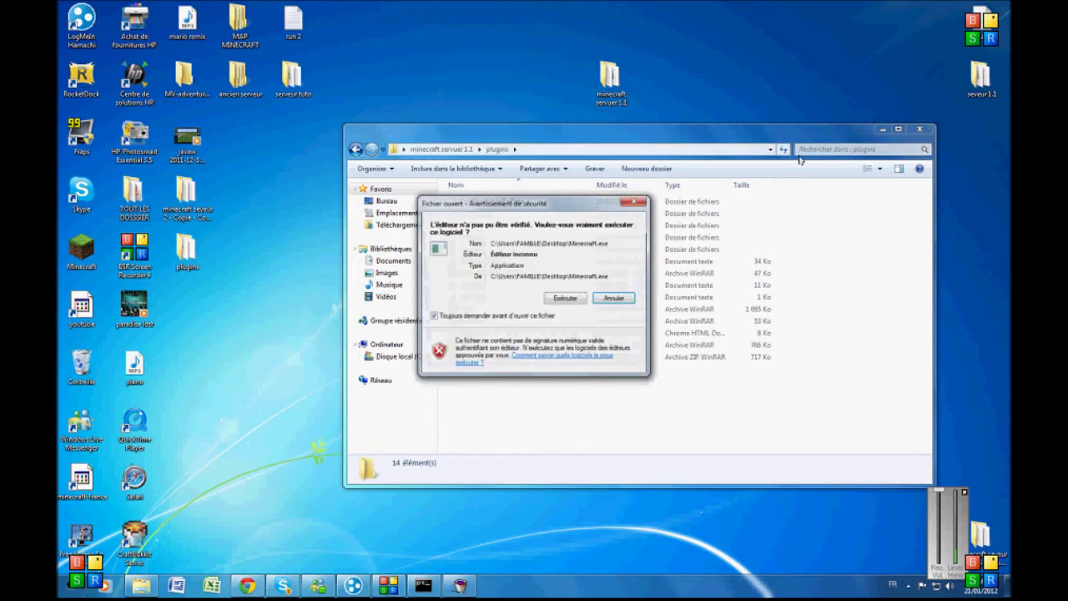
{"action": "left_click", "coordinate": [564, 301]}
{"action": "left_click_drag", "start_coordinate": [850, 134], "coordinate": [829, 130]}
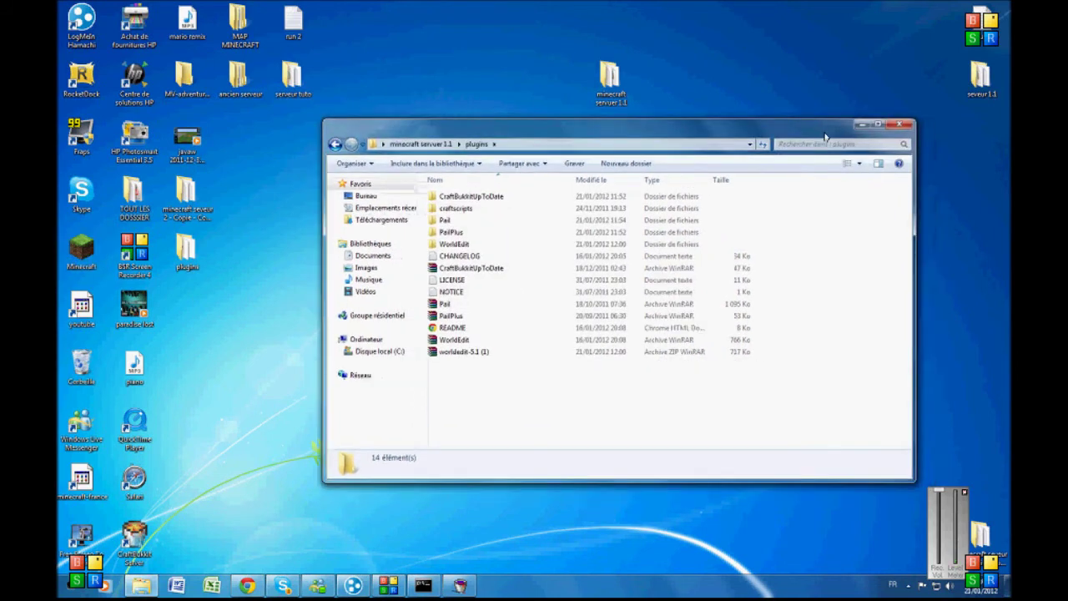
{"action": "left_click", "coordinate": [899, 123]}
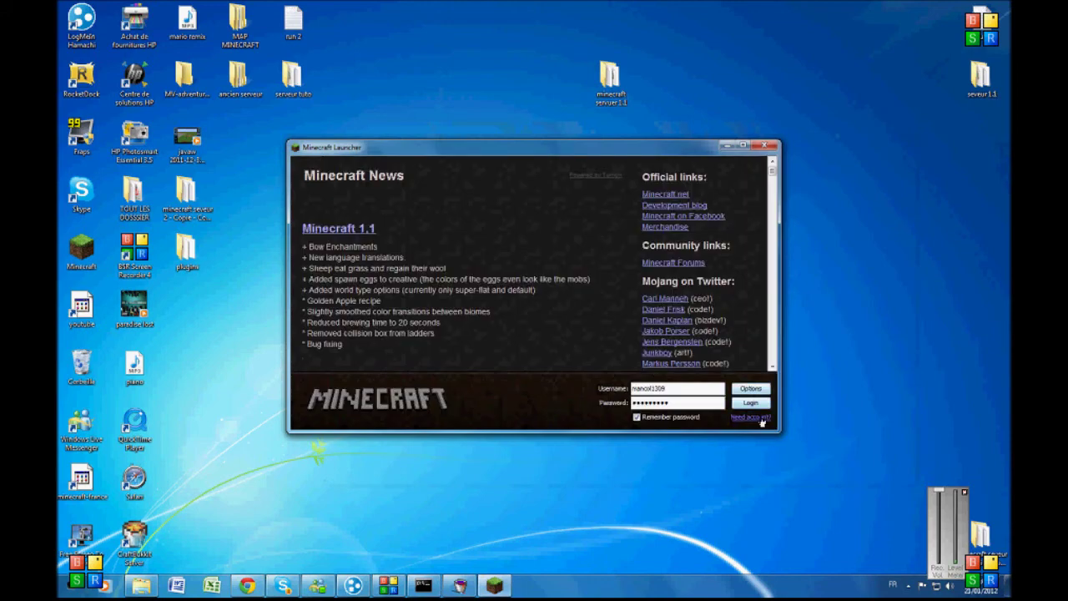
{"action": "left_click", "coordinate": [751, 402]}
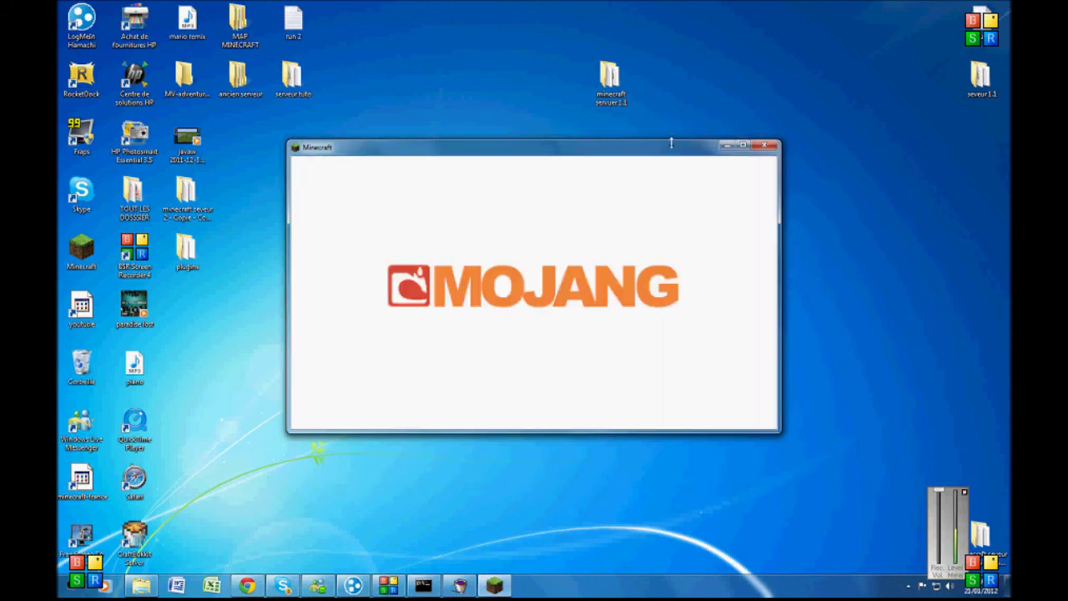
- Join the saved server from Minecraft's multiplayer server list
{"action": "left_click_drag", "start_coordinate": [673, 155], "coordinate": [679, 163]}
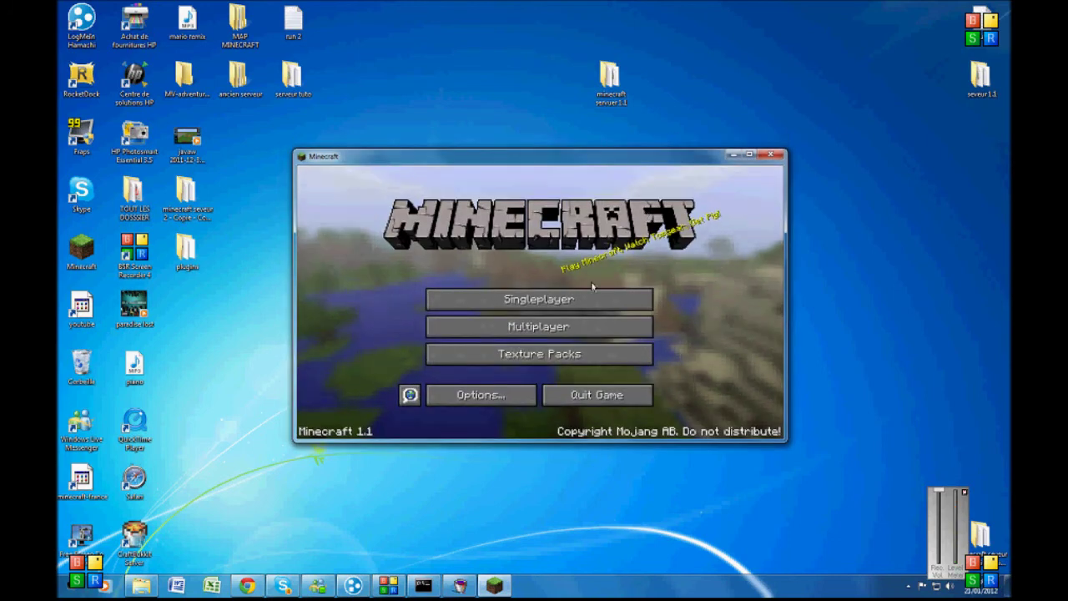
{"action": "left_click", "coordinate": [588, 333]}
{"action": "double_click", "coordinate": [550, 308]}
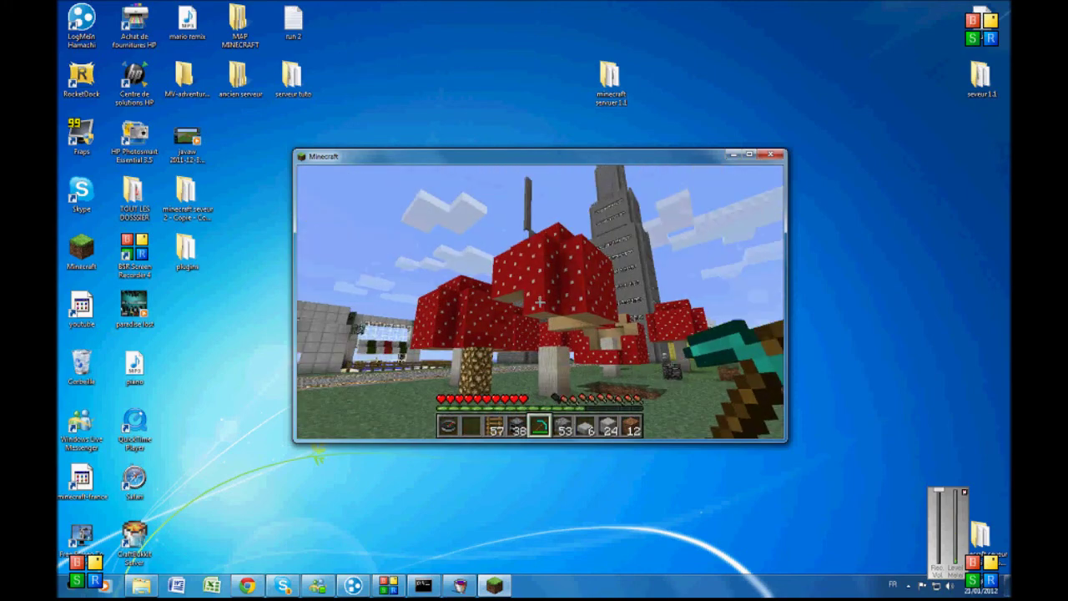
- Look around the server's world, disconnect from the server and close Minecraft
{"action": "mouse_move", "coordinate": [540, 302]}
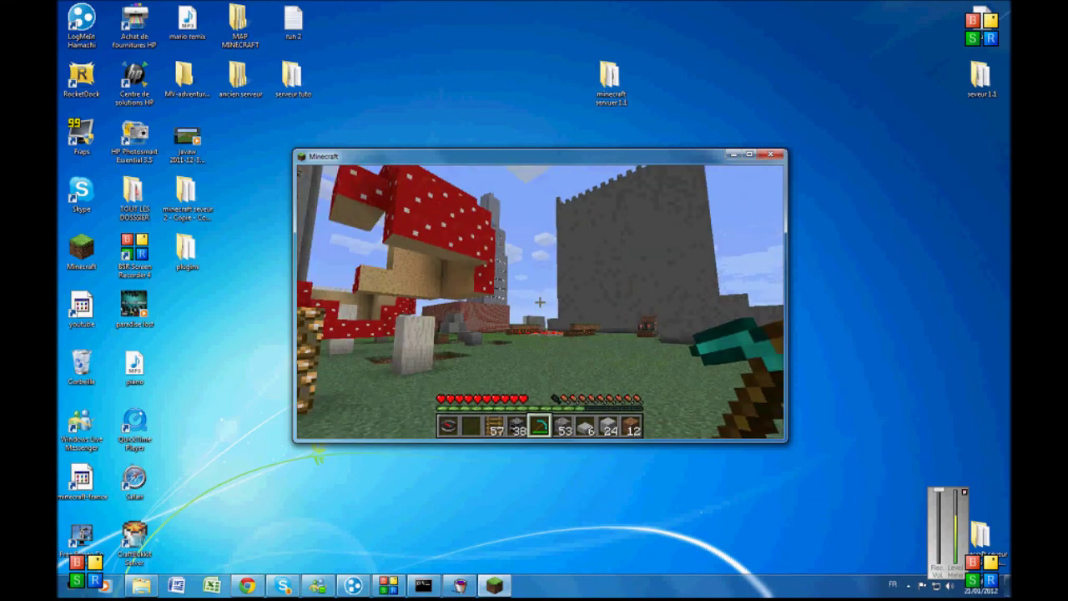
{"action": "key", "text": "Escape"}
{"action": "left_click", "coordinate": [560, 364]}
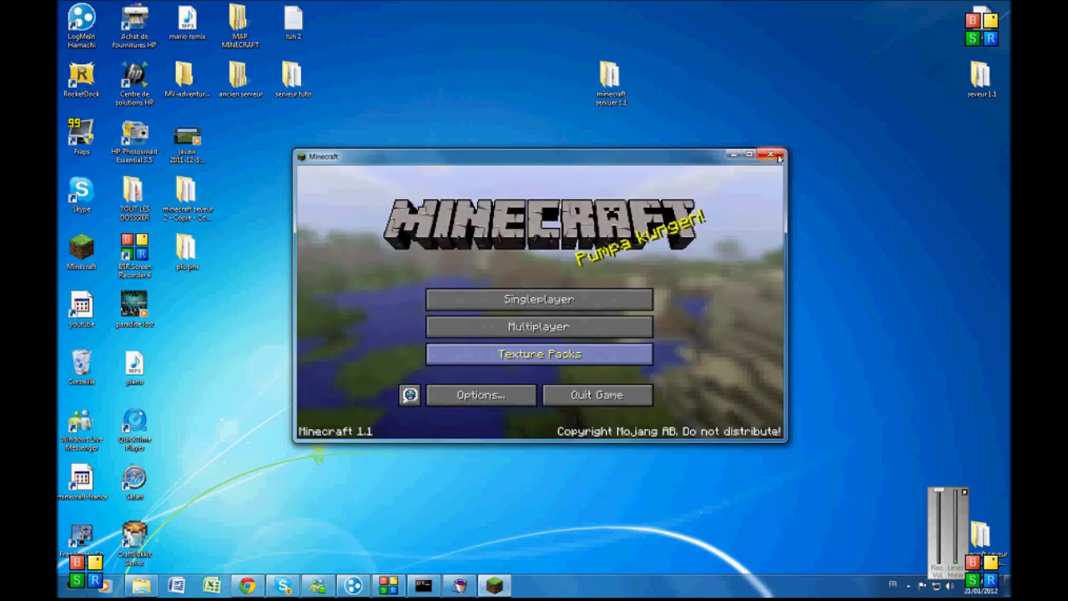
{"action": "key", "text": "alt+F4"}
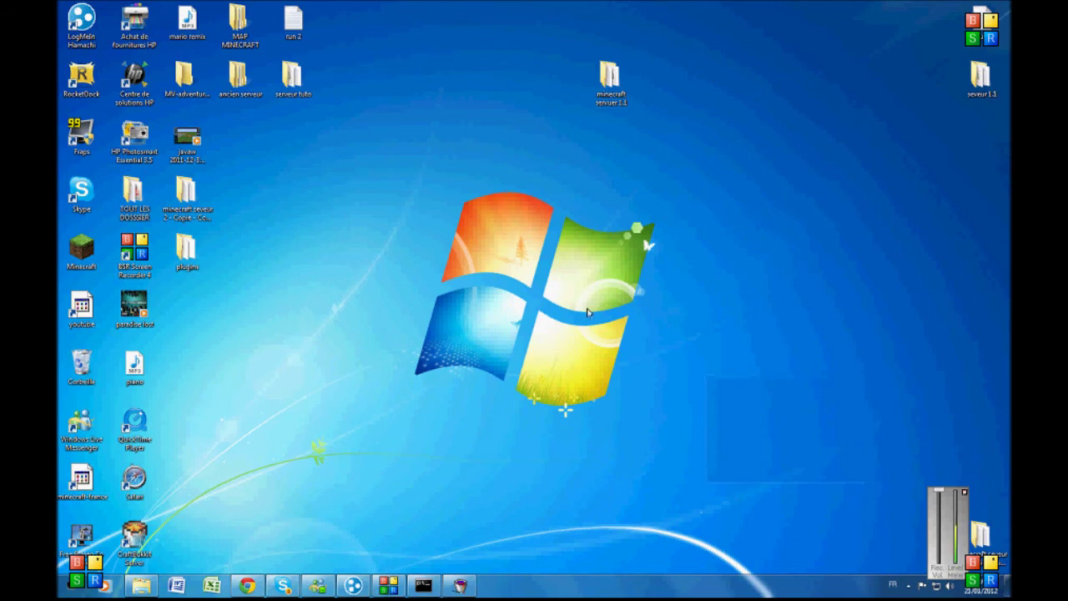